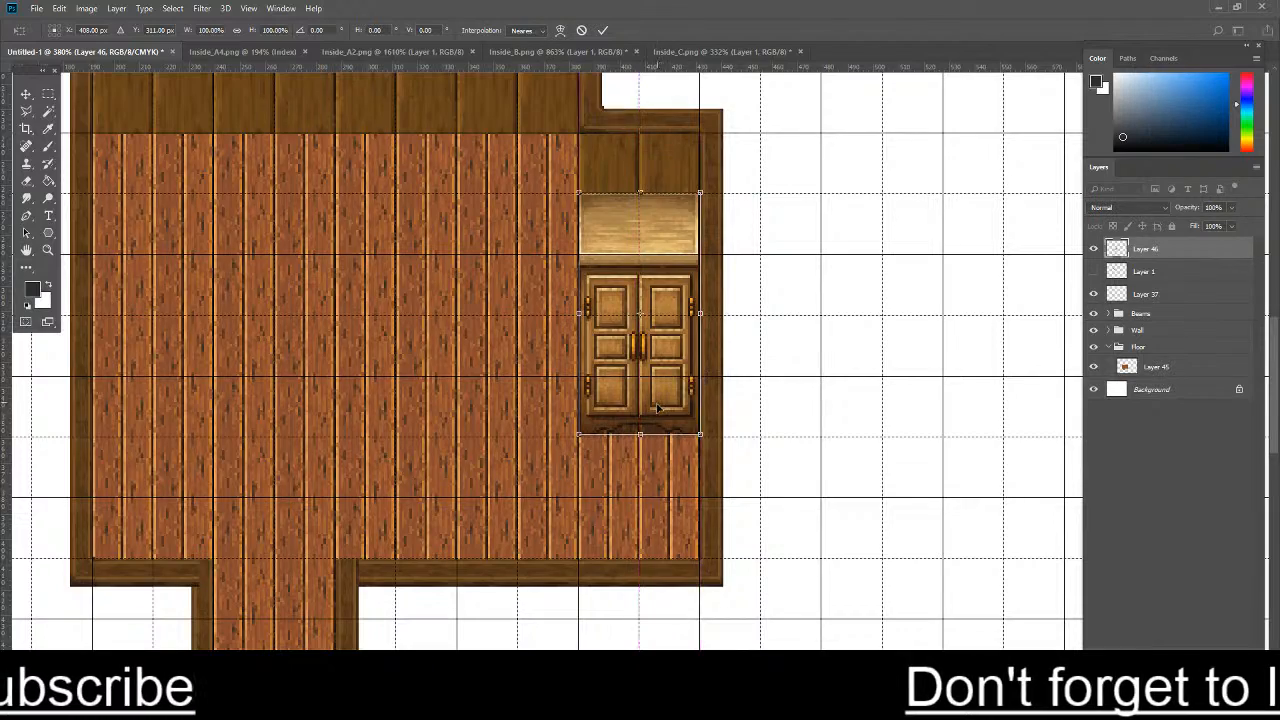
- Move the closet down 1 px to Y 312 px so its base meets the grid line, and apply the transform
{"action": "scroll", "coordinate": [657, 407], "scroll_direction": "up", "scroll_amount": 5}
{"action": "left_click_drag", "start_coordinate": [672, 346], "coordinate": [675, 365]}
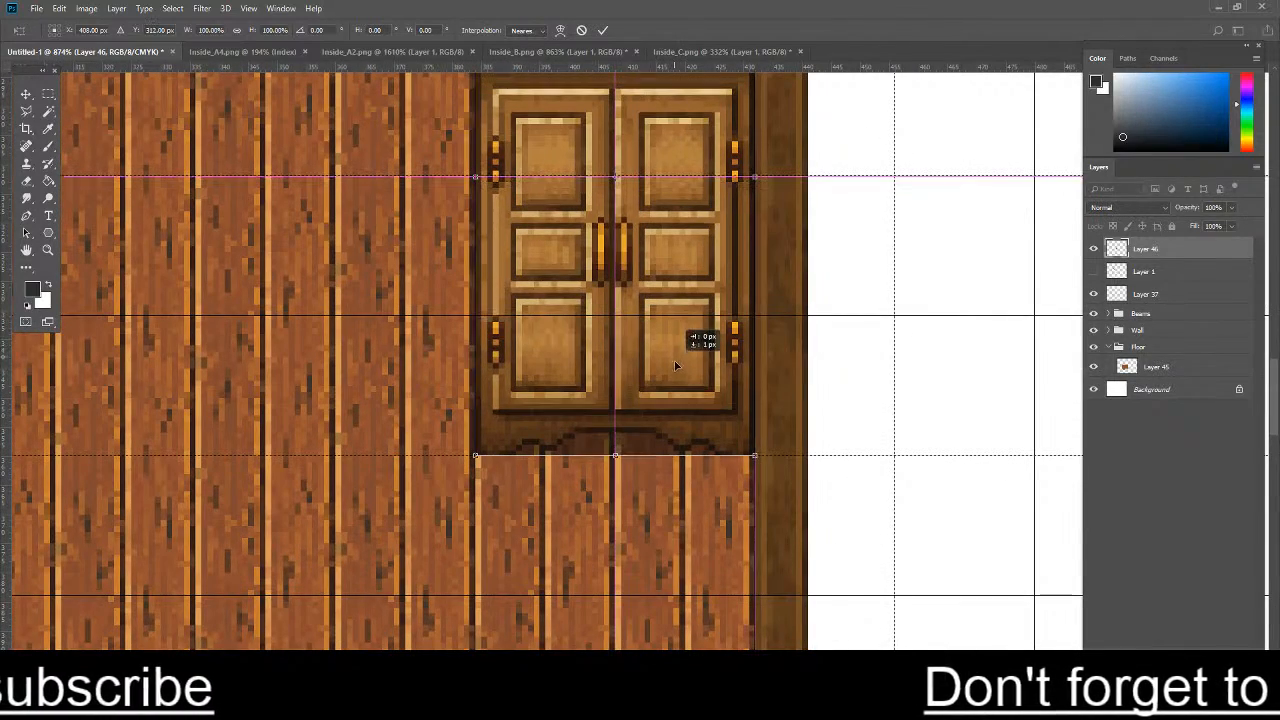
{"action": "key", "text": "Return"}
{"action": "key", "text": "m"}
- Create a layer group named Furniture above the other layers and remove Layer 37
{"action": "scroll", "coordinate": [675, 343], "scroll_direction": "down", "scroll_amount": 1}
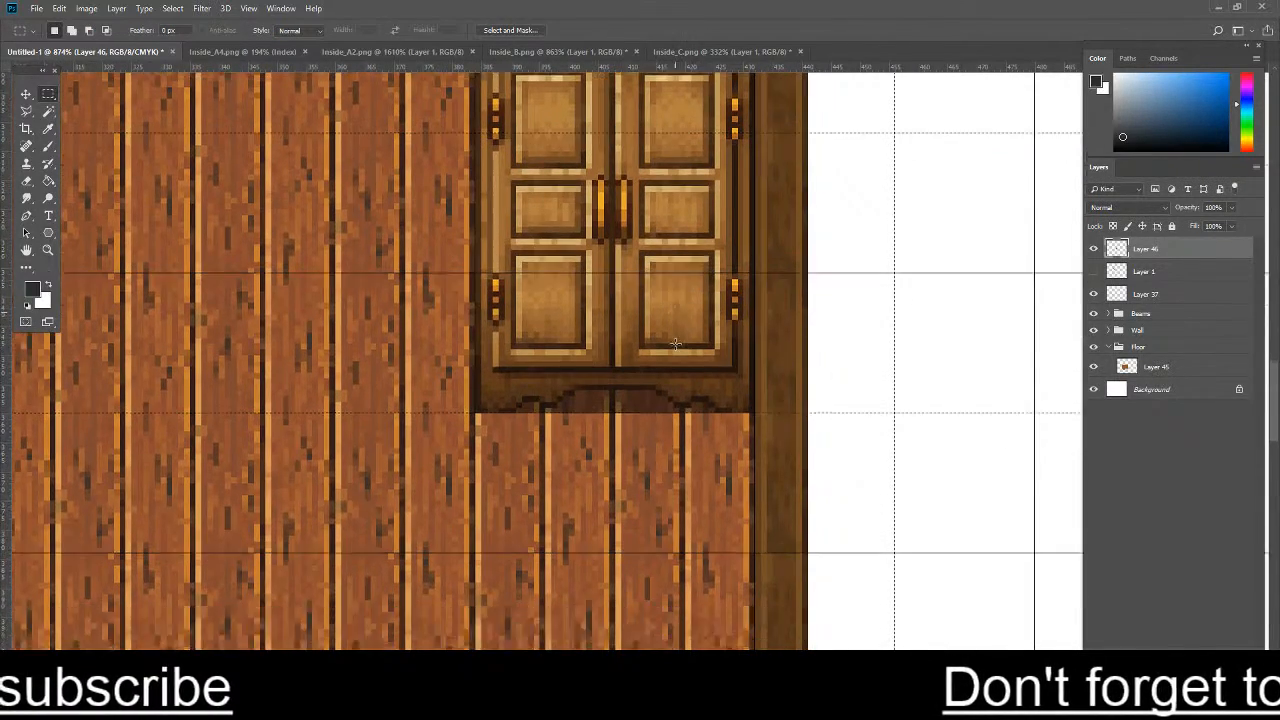
{"action": "scroll", "coordinate": [675, 343], "scroll_direction": "down", "scroll_amount": 6}
{"action": "scroll", "coordinate": [1134, 269], "scroll_direction": "up", "scroll_amount": 1}
{"action": "left_click", "coordinate": [1187, 684]}
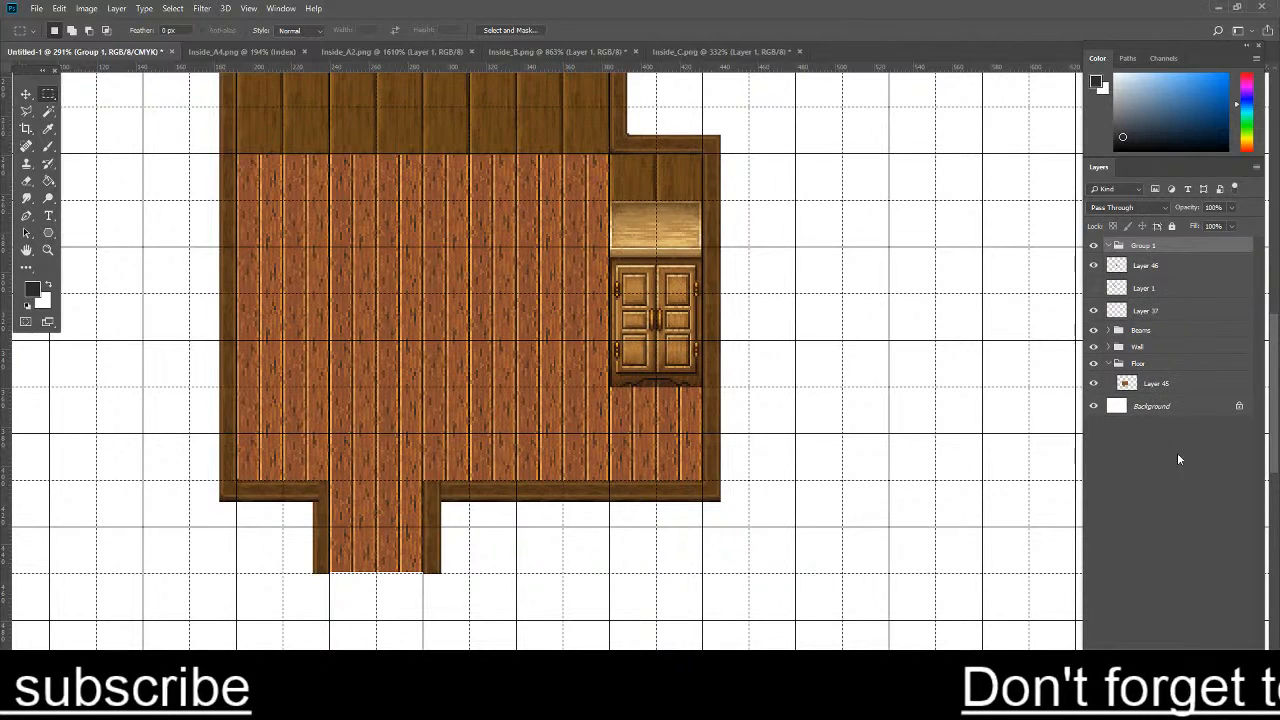
{"action": "left_click", "coordinate": [1093, 288]}
{"action": "left_click", "coordinate": [1093, 288]}
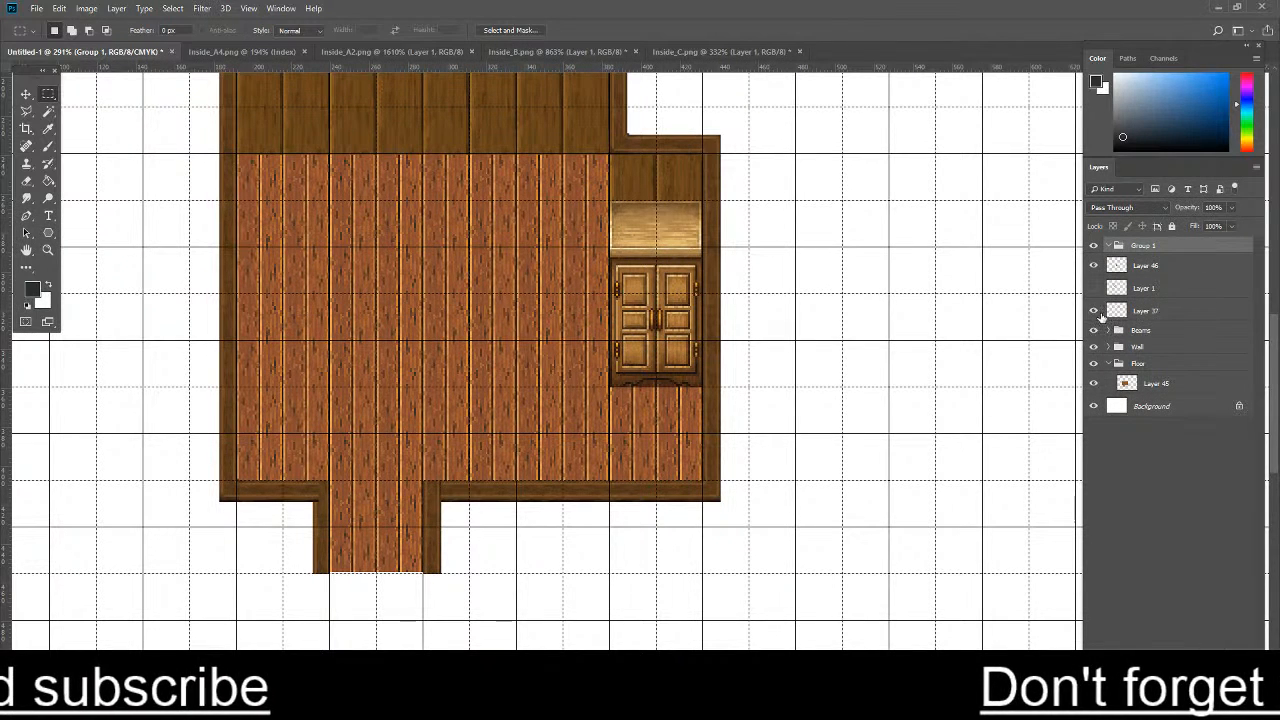
{"action": "left_click_drag", "start_coordinate": [1144, 316], "coordinate": [1142, 248]}
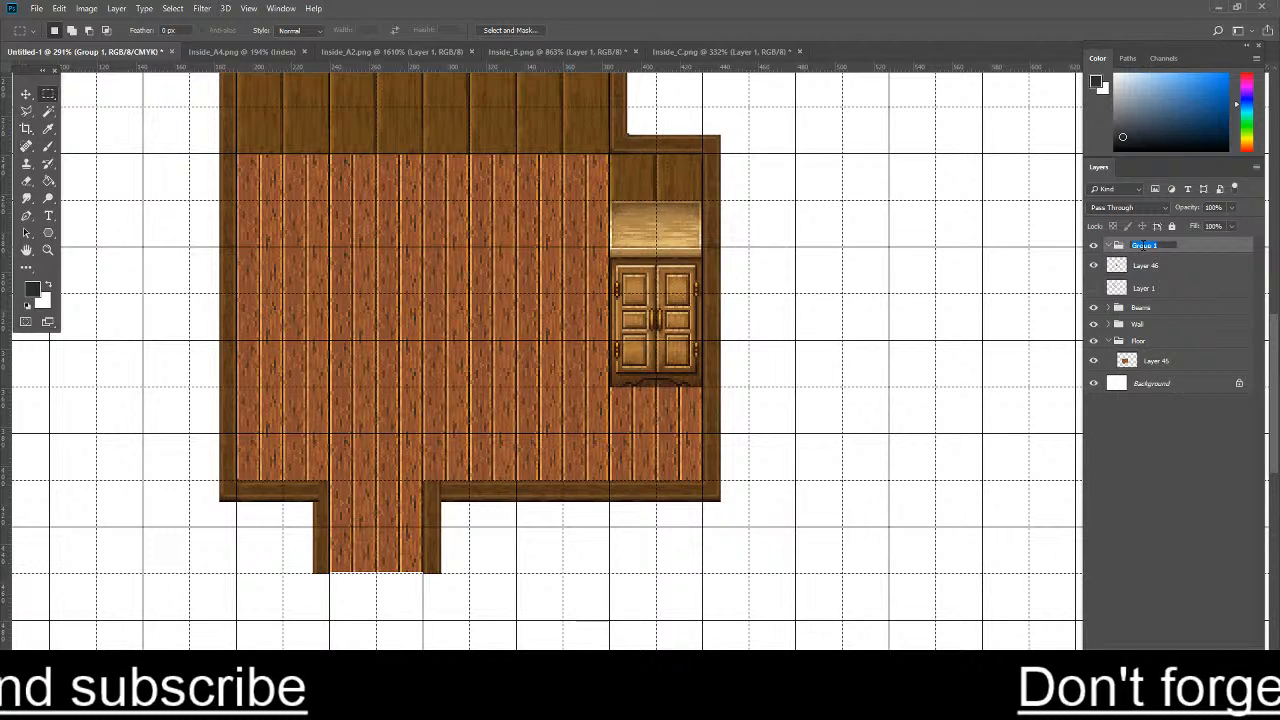
{"action": "type", "text": "ture"}
{"action": "key", "text": "Return"}
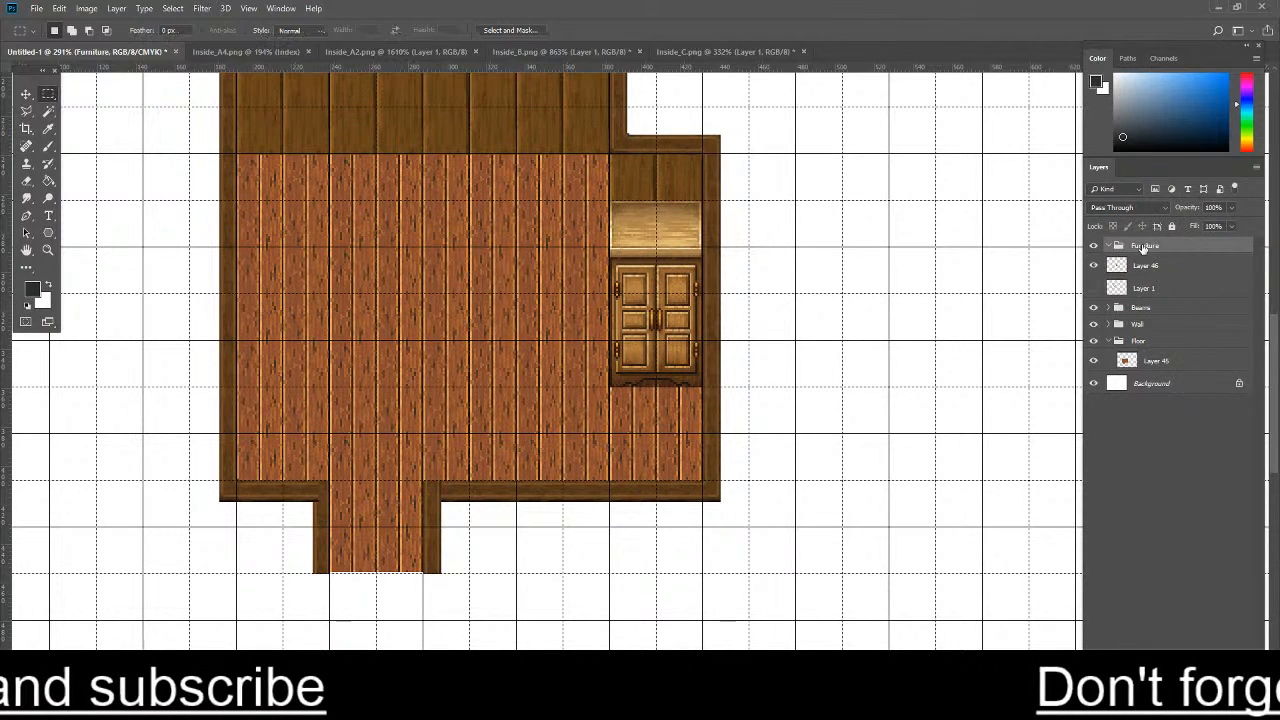
- Put the cabinet's Layer 46 inside the Furniture group and rename it Closet
{"action": "left_click", "coordinate": [1157, 268]}
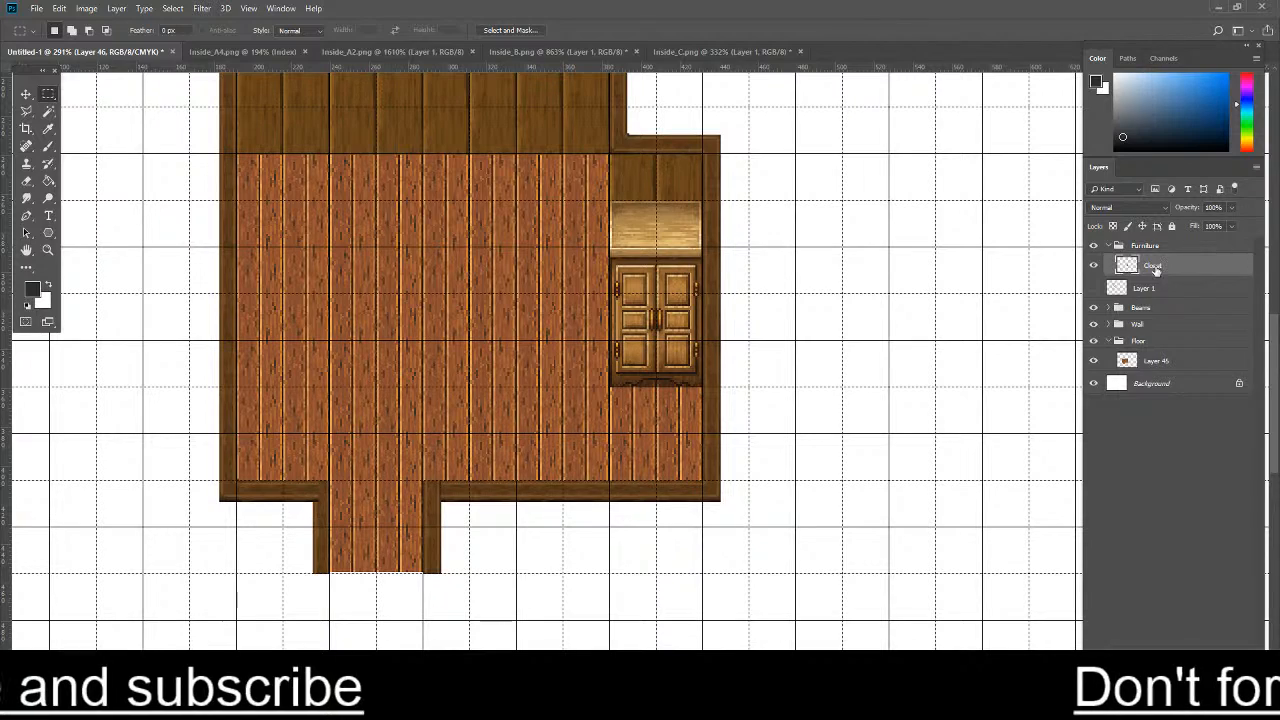
{"action": "type", "text": "Closet"}
{"action": "key", "text": "Return"}
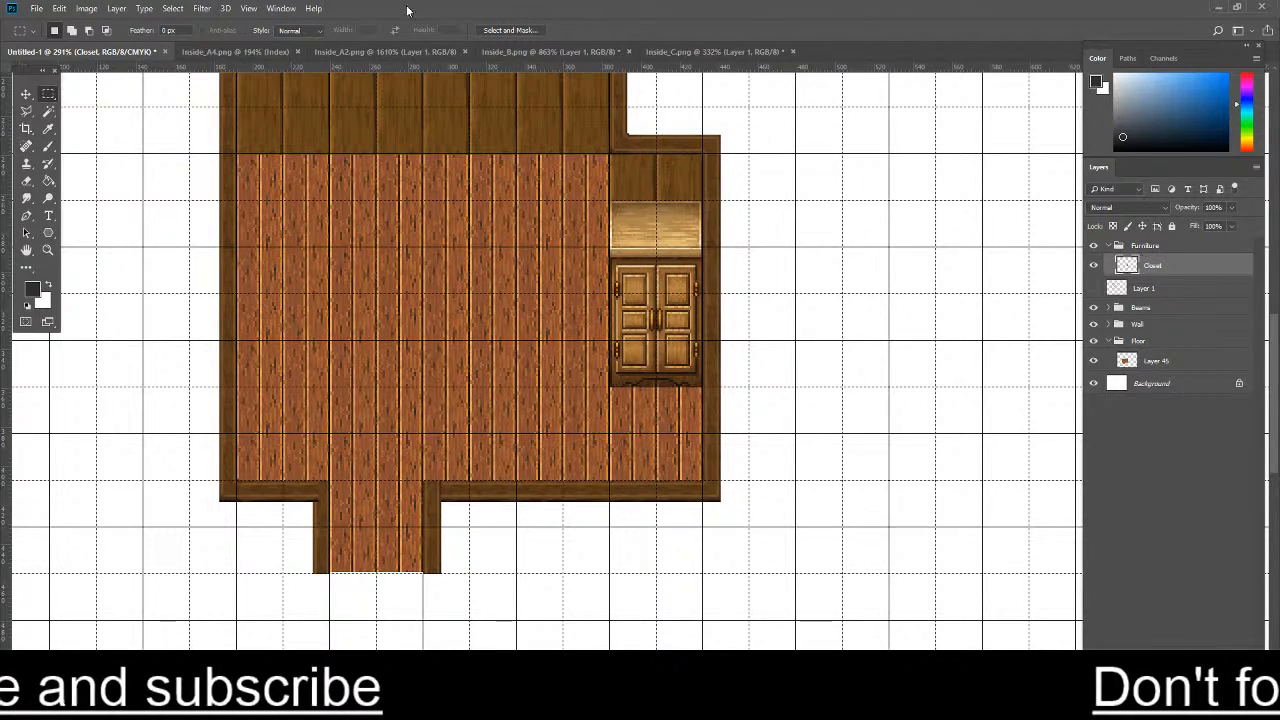
- Copy the single bed with the blue blanket from the Inside_B.png tileset and return to the Untitled-1 map
{"action": "left_click", "coordinate": [208, 51]}
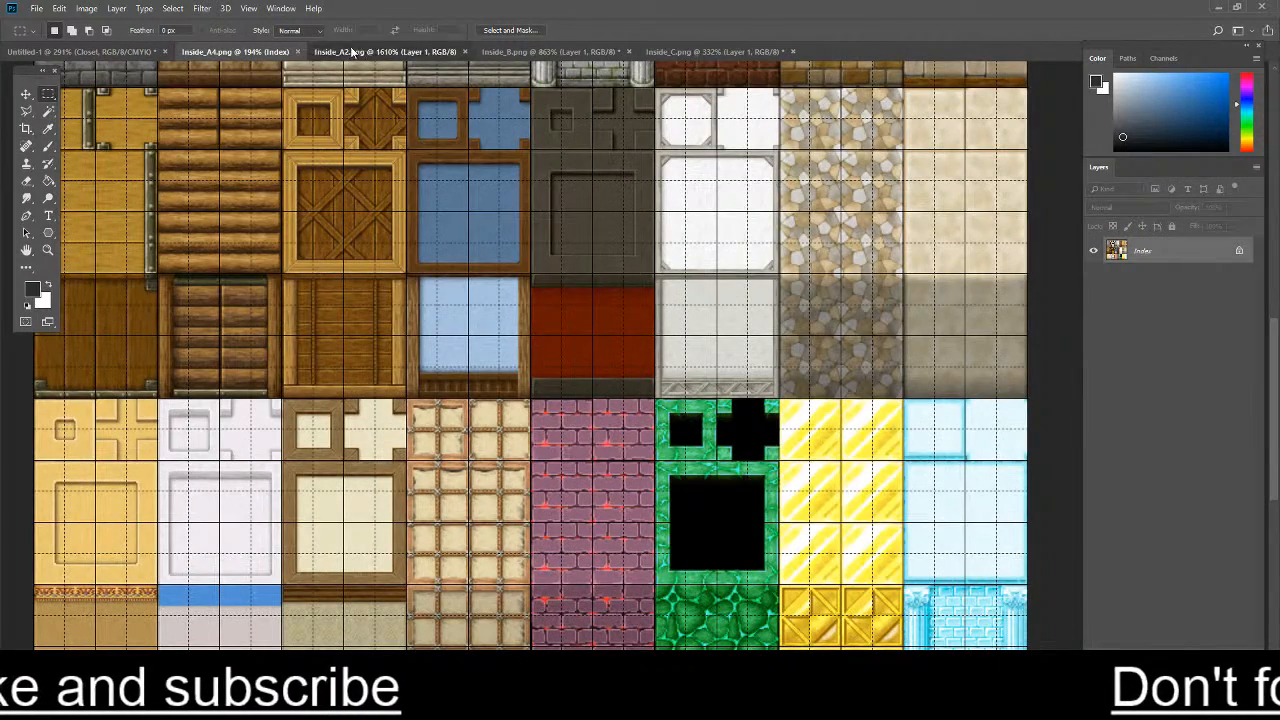
{"action": "left_click", "coordinate": [385, 51]}
{"action": "left_click", "coordinate": [498, 53]}
{"action": "scroll", "coordinate": [594, 137], "scroll_direction": "down", "scroll_amount": 1}
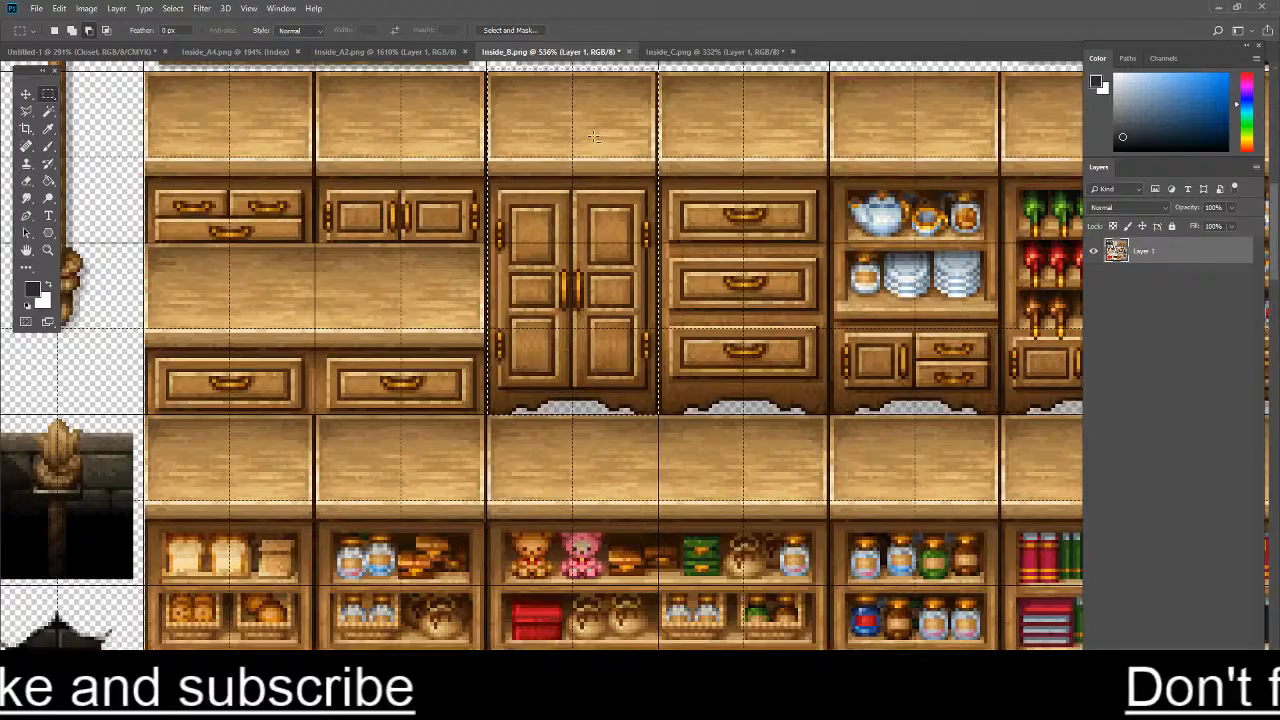
{"action": "left_click", "coordinate": [715, 51]}
{"action": "left_click", "coordinate": [484, 51]}
{"action": "scroll", "coordinate": [352, 207], "scroll_direction": "down", "scroll_amount": 5}
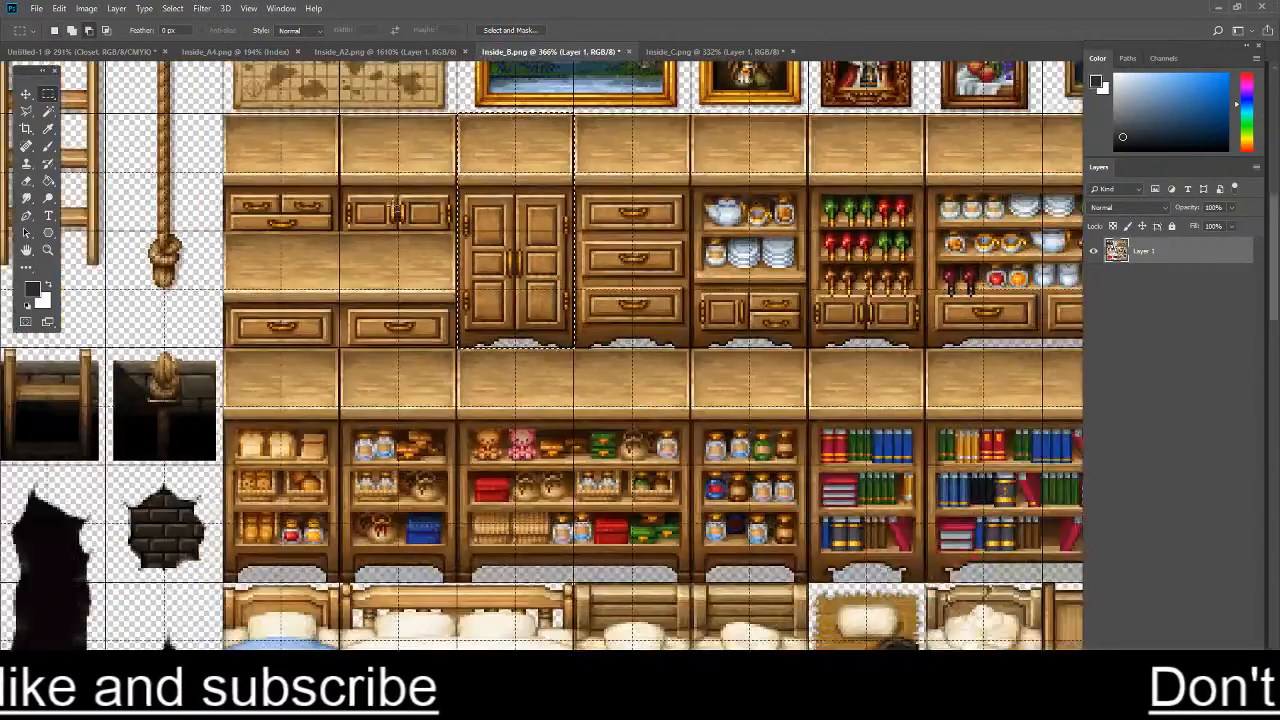
{"action": "scroll", "coordinate": [344, 363], "scroll_direction": "up", "scroll_amount": 5}
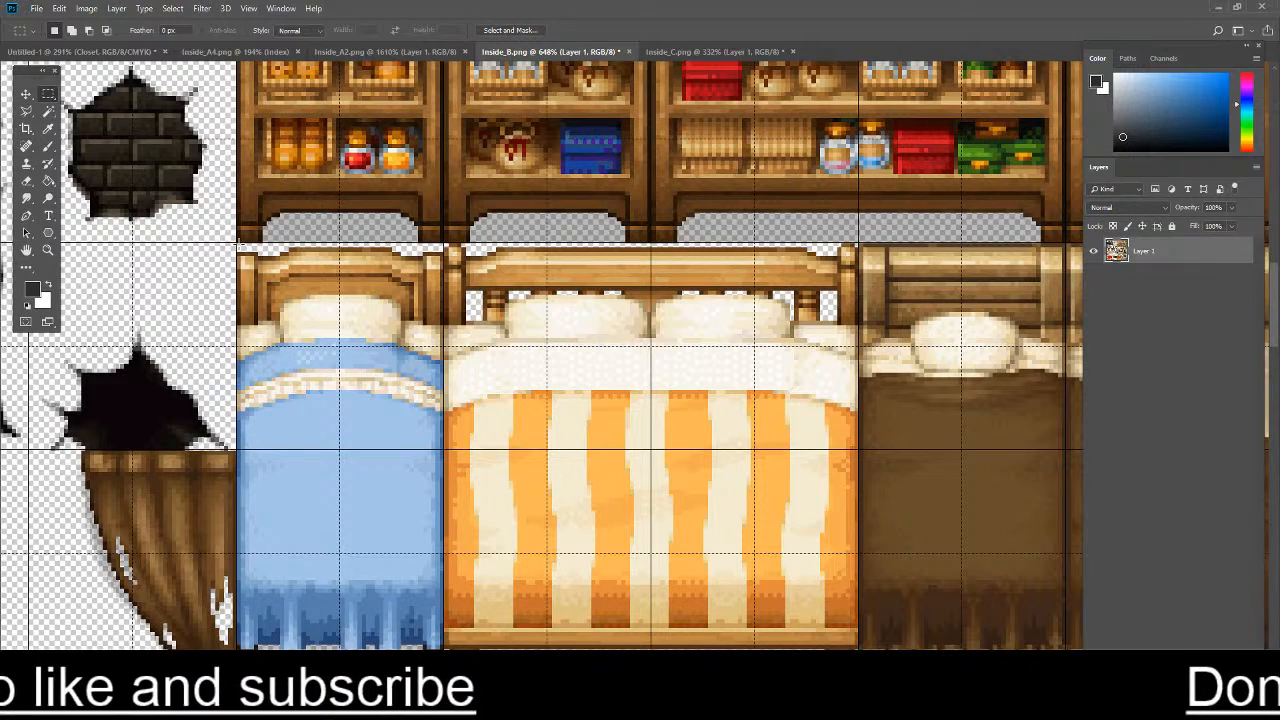
{"action": "left_click_drag", "start_coordinate": [238, 244], "coordinate": [444, 624]}
{"action": "left_click", "coordinate": [110, 51]}
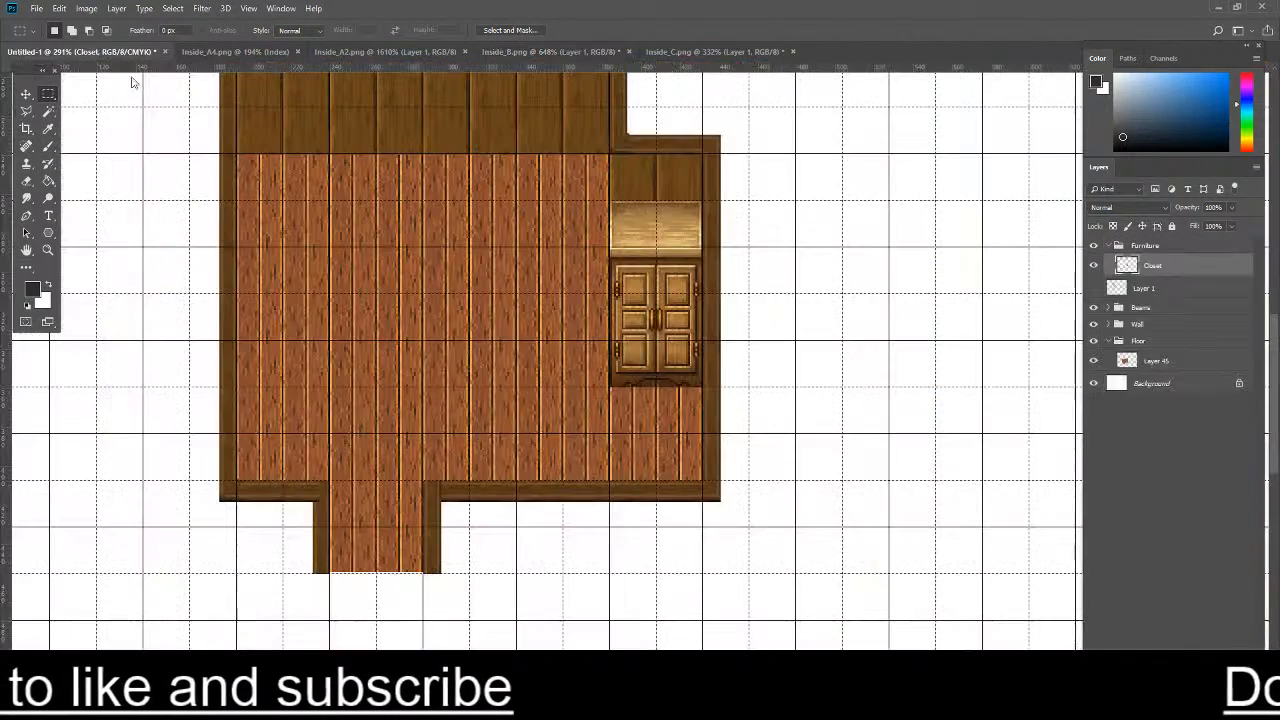
{"action": "key", "text": "ctrl+v"}
{"action": "key", "text": "ctrl+5"}
{"action": "key", "text": "ctrl+z"}
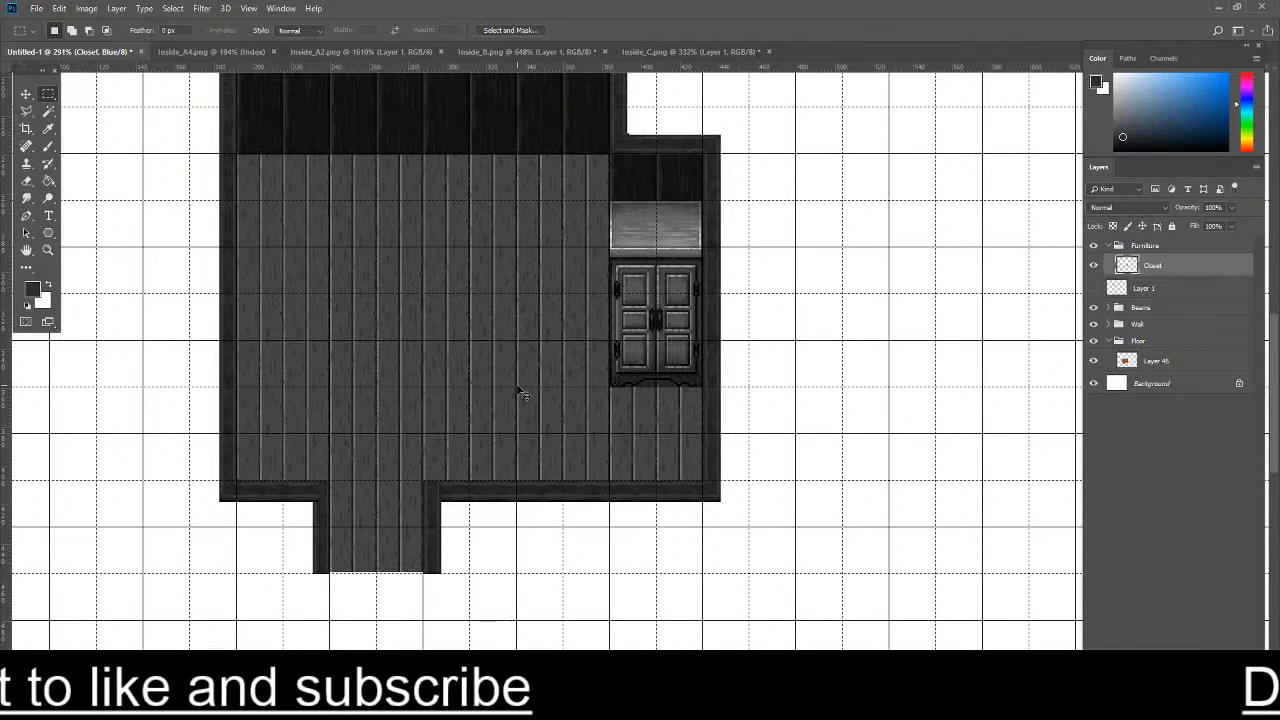
{"action": "key", "text": "ctrl+4"}
{"action": "key", "text": "ctrl+5"}
{"action": "key", "text": "ctrl+2"}
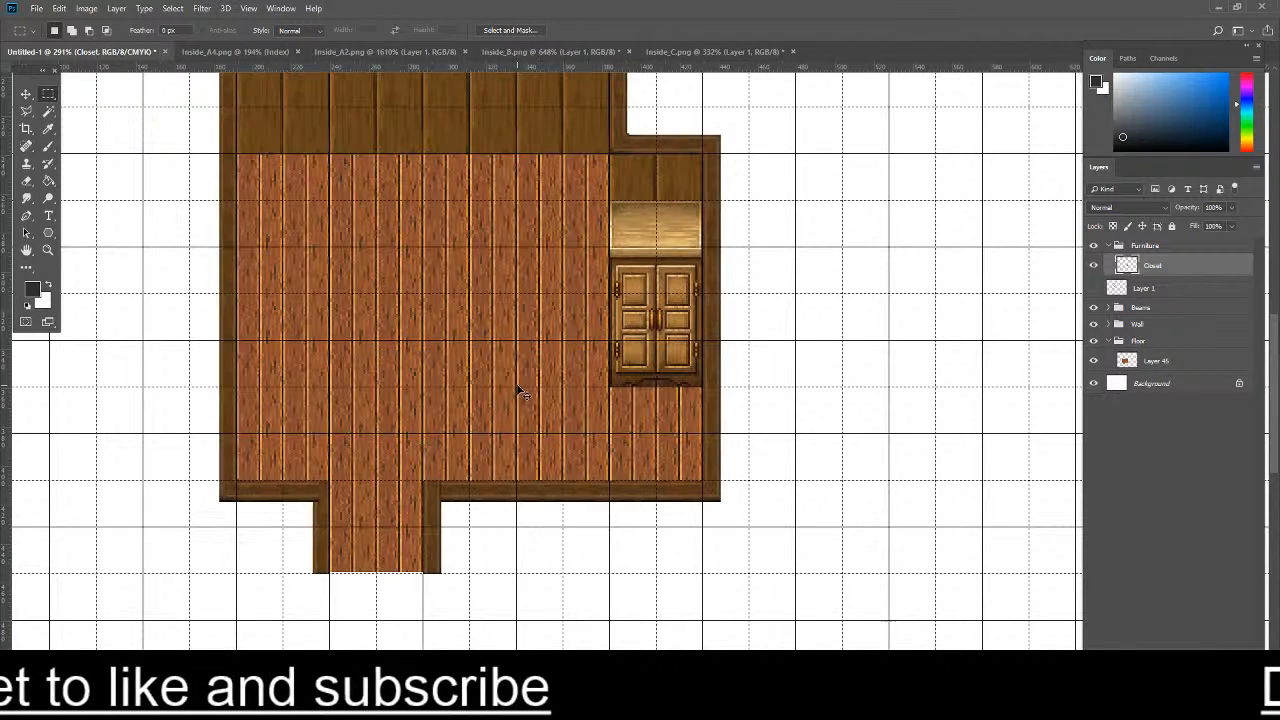
- Paste the blue bed as a new layer and place it against the room's left wall at X 215 px, Y 264.5 px
{"action": "key", "text": "ctrl+v"}
{"action": "key", "text": "ctrl+t"}
{"action": "left_click_drag", "start_coordinate": [627, 426], "coordinate": [269, 297]}
{"action": "scroll", "coordinate": [145, 172], "scroll_direction": "up", "scroll_amount": 5}
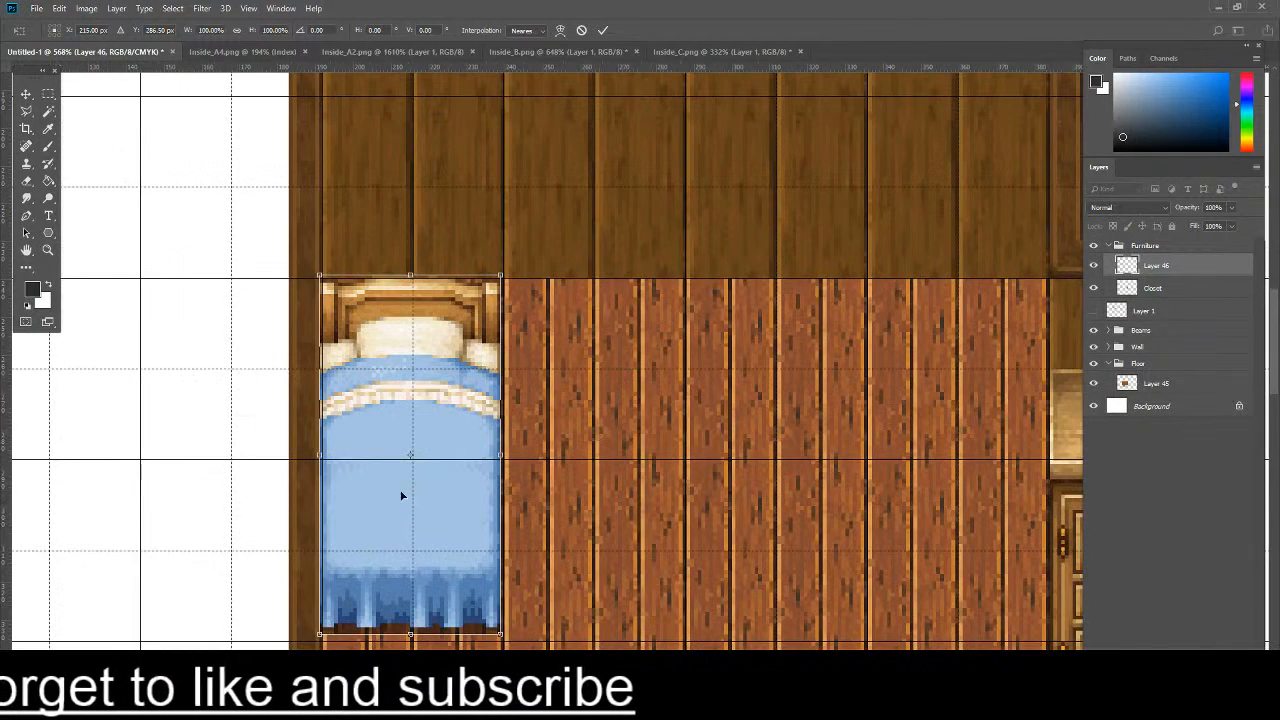
{"action": "left_click_drag", "start_coordinate": [401, 495], "coordinate": [416, 445]}
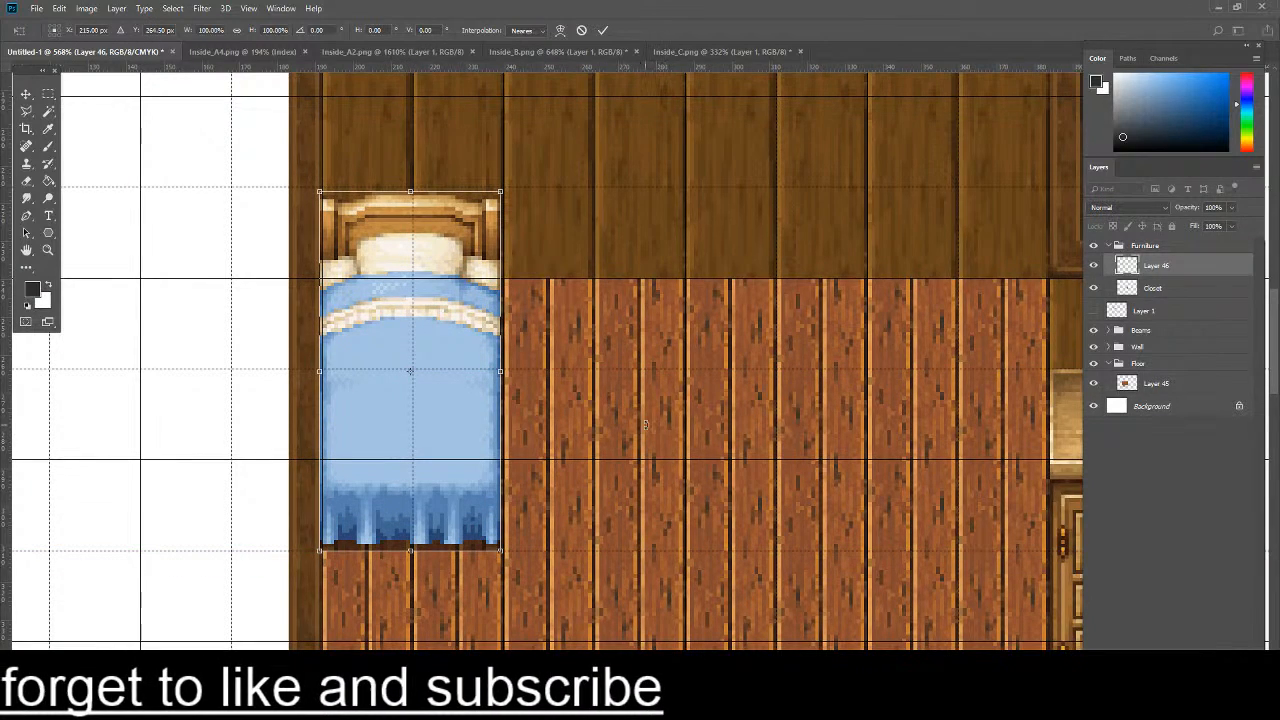
{"action": "key", "text": "Return"}
{"action": "scroll", "coordinate": [645, 425], "scroll_direction": "down", "scroll_amount": 5}
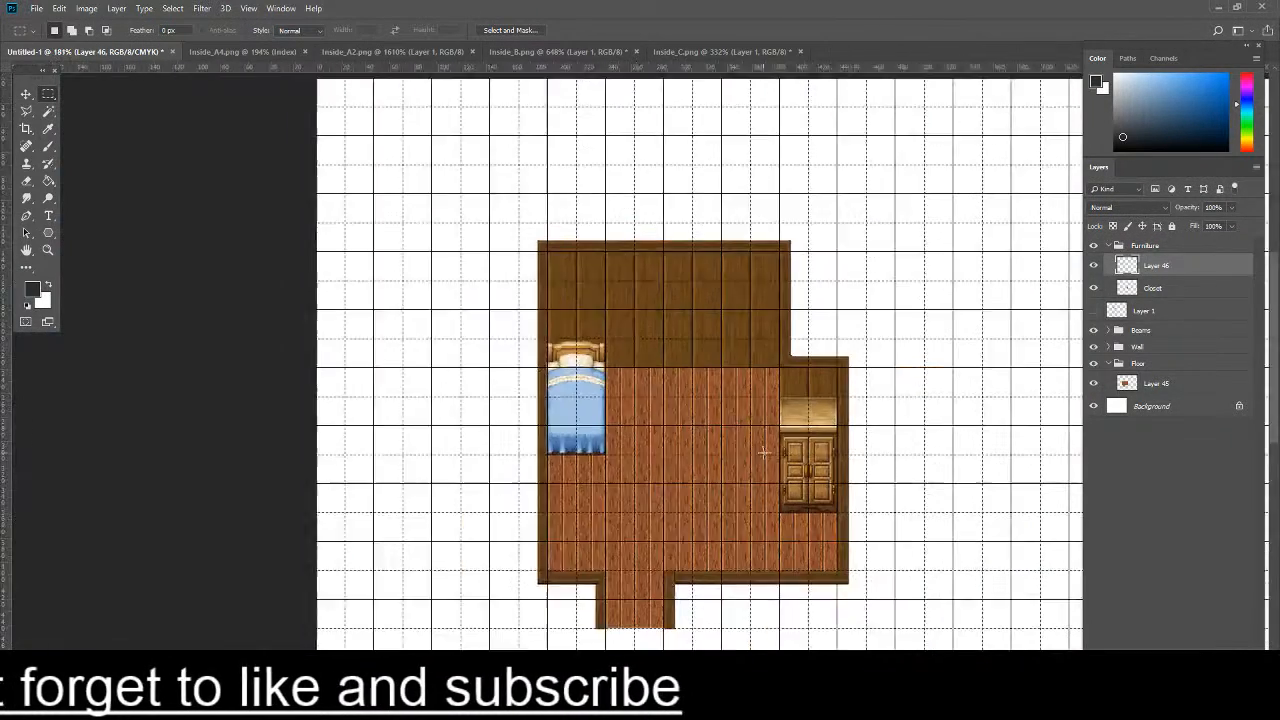
{"action": "scroll", "coordinate": [716, 484], "scroll_direction": "up", "scroll_amount": 3}
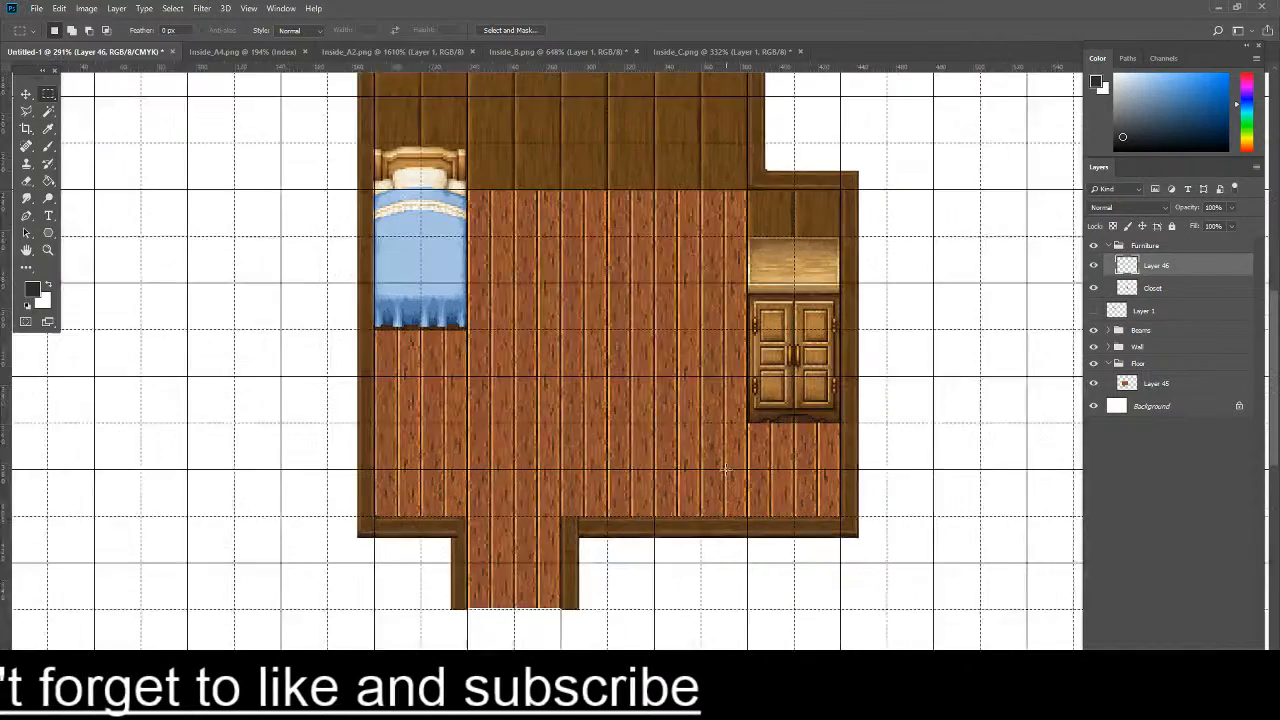
{"action": "scroll", "coordinate": [637, 410], "scroll_direction": "down", "scroll_amount": 1}
- Start opening a file and browse to the img folder of the MZ Tutorials project under Personal Documents, RPG MZ
{"action": "left_click", "coordinate": [36, 8]}
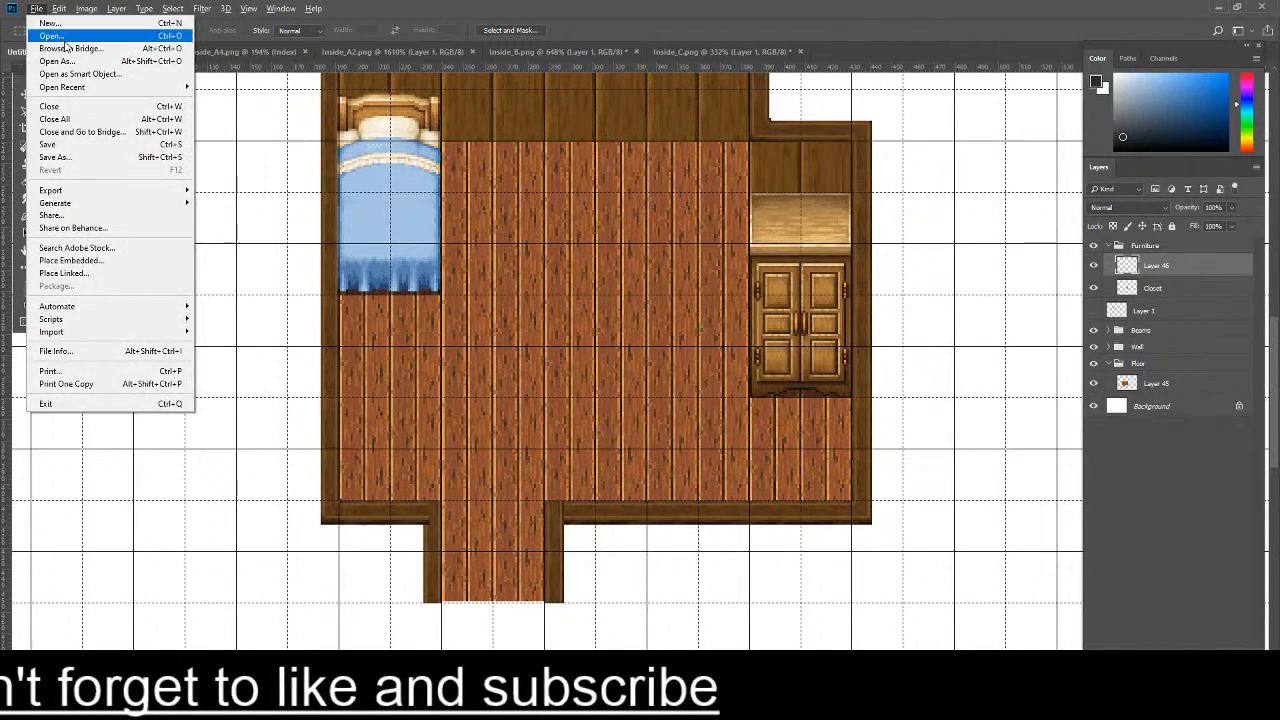
{"action": "left_click", "coordinate": [62, 38]}
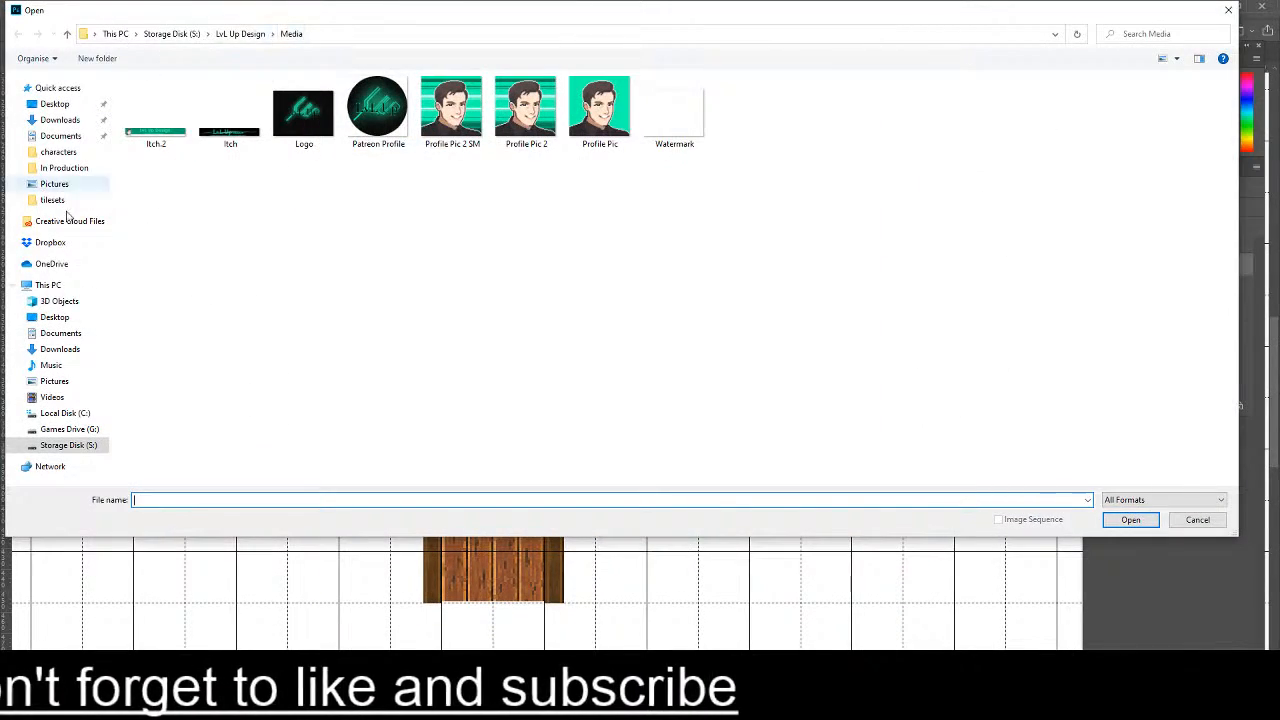
{"action": "left_click", "coordinate": [180, 36]}
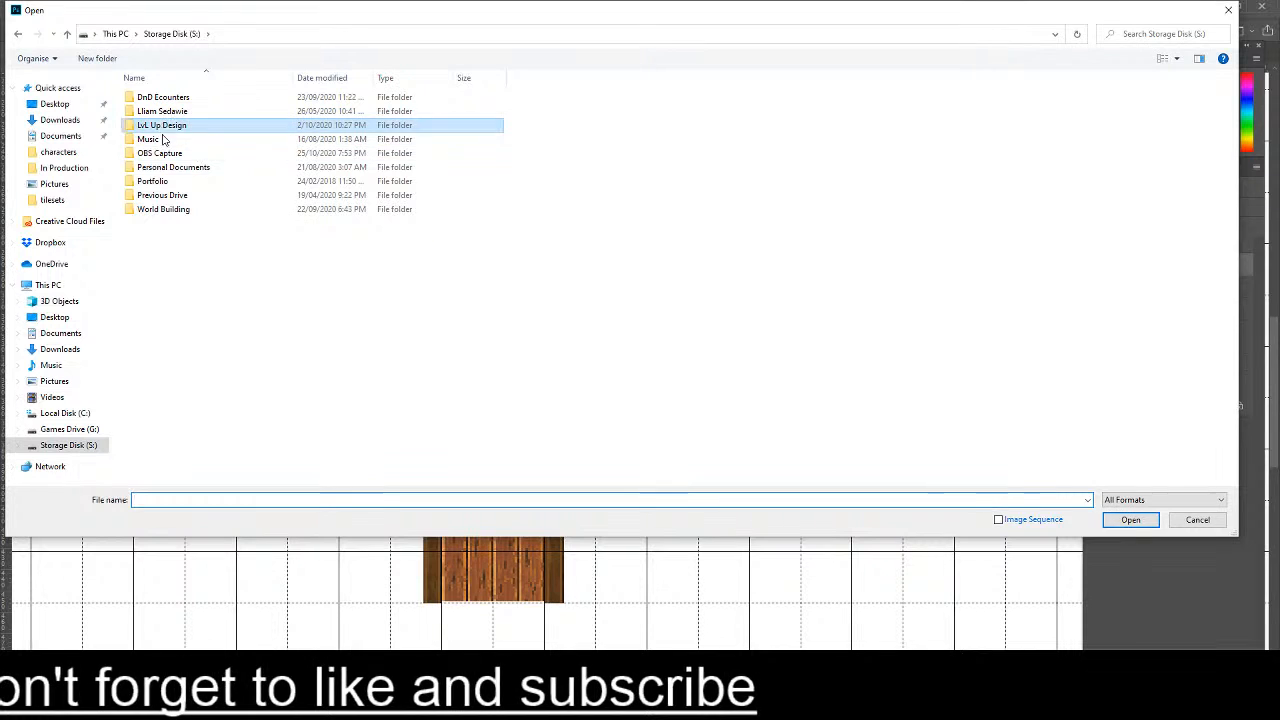
{"action": "double_click", "coordinate": [175, 167]}
{"action": "double_click", "coordinate": [186, 128]}
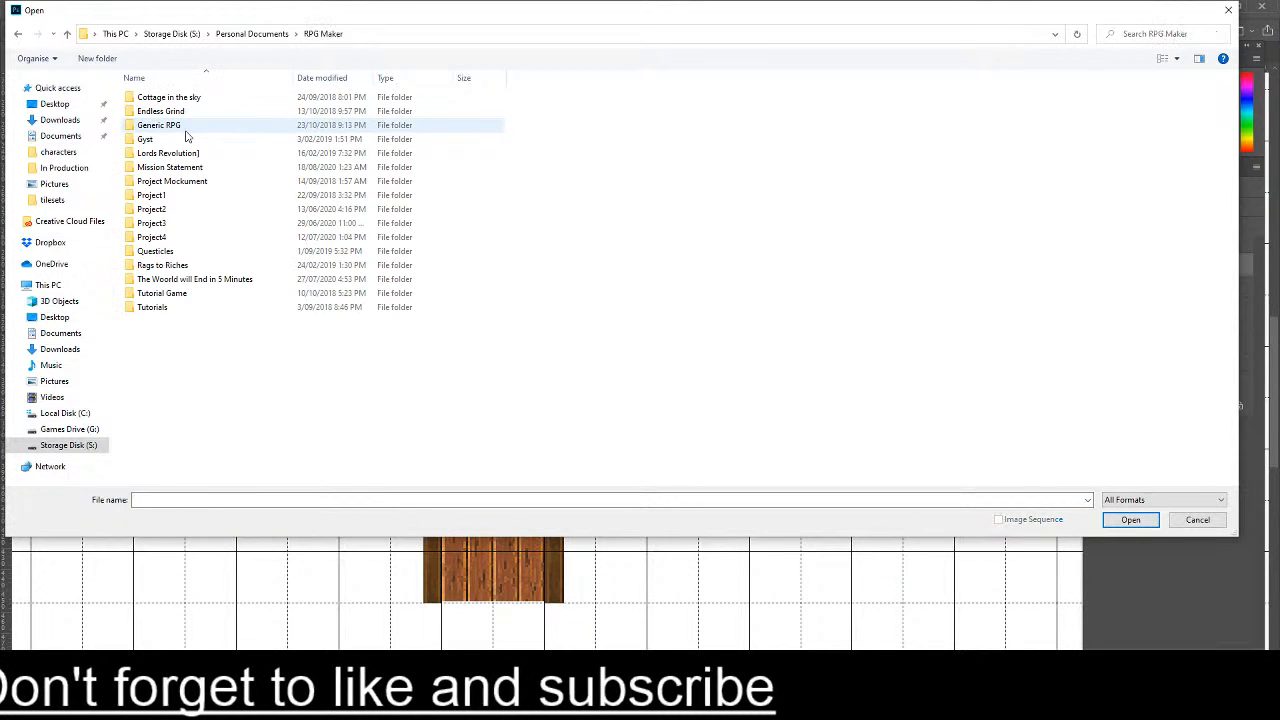
{"action": "left_click", "coordinate": [270, 36]}
{"action": "double_click", "coordinate": [165, 139]}
{"action": "double_click", "coordinate": [165, 111]}
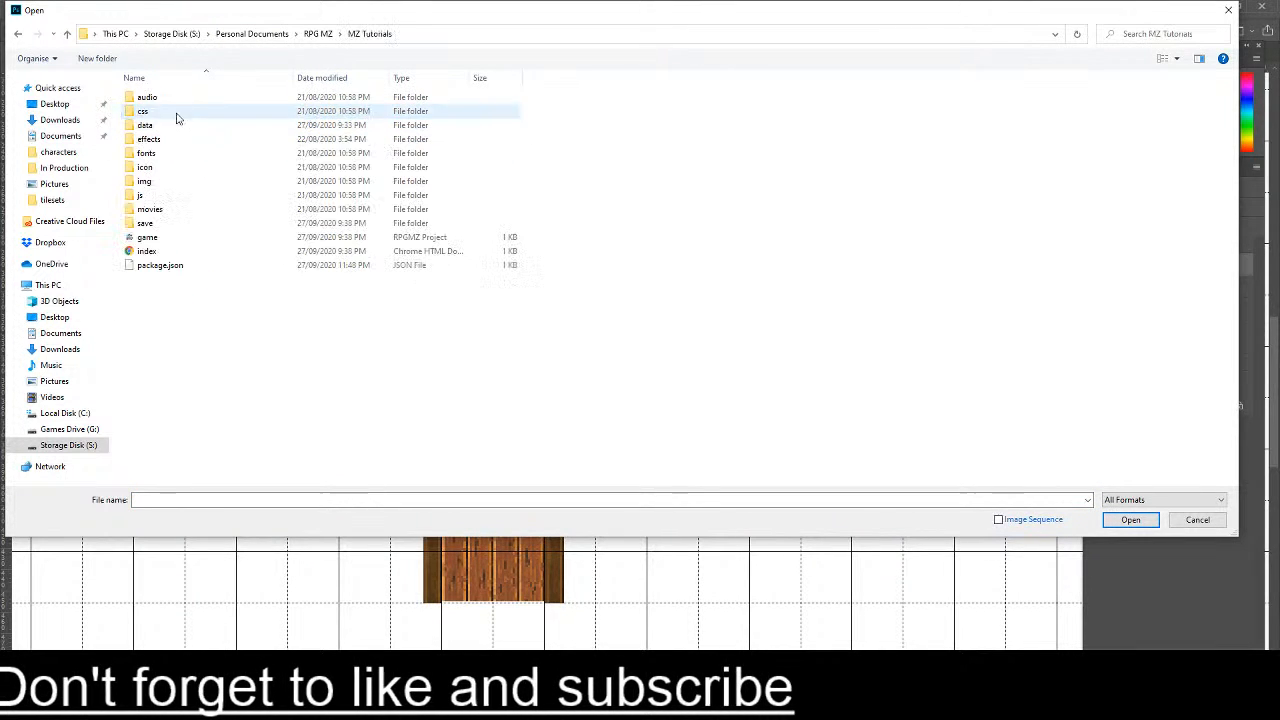
{"action": "double_click", "coordinate": [175, 180]}
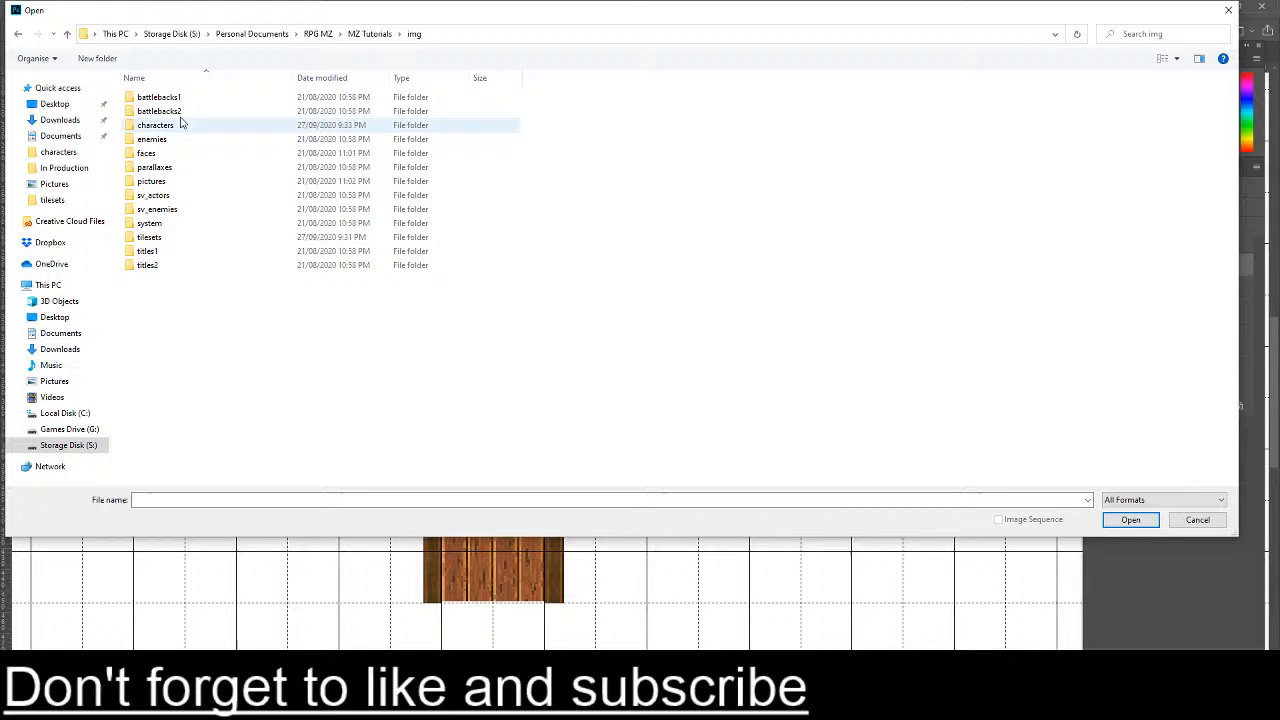
- Find the walking sprite sheets in the characters folder and open Actor3.png
{"action": "double_click", "coordinate": [163, 197]}
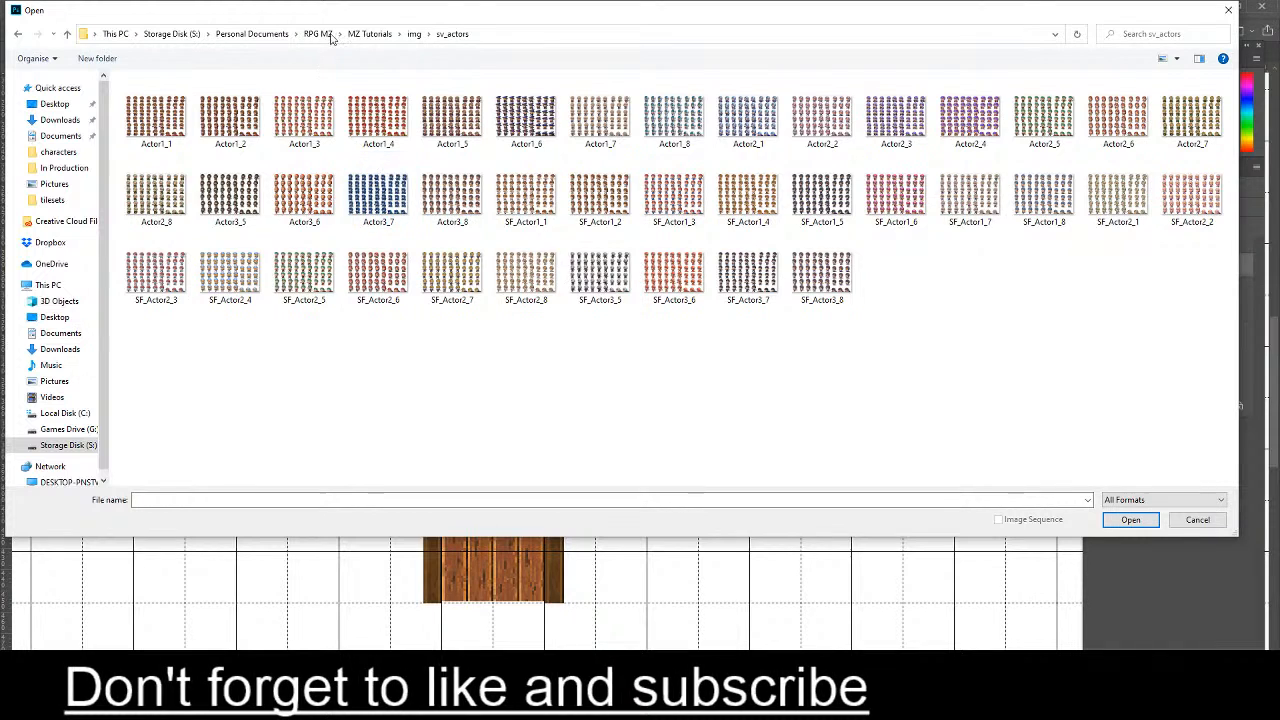
{"action": "left_click", "coordinate": [412, 34]}
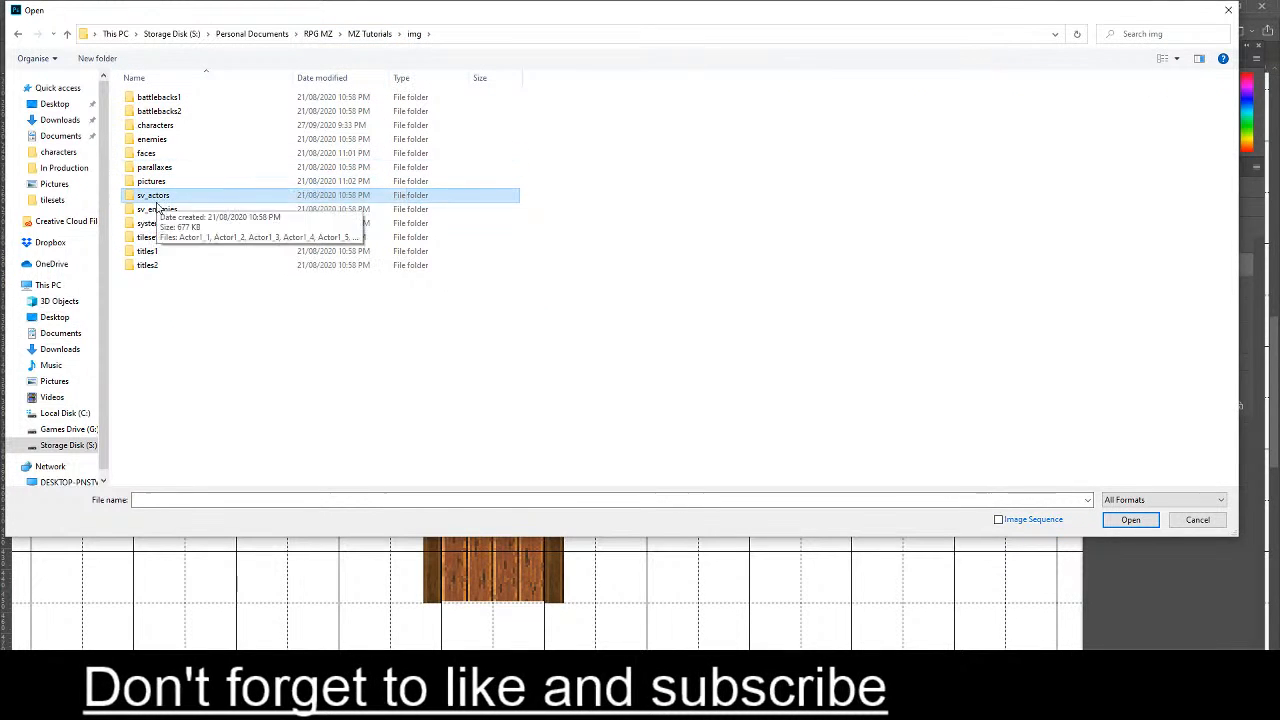
{"action": "double_click", "coordinate": [165, 126]}
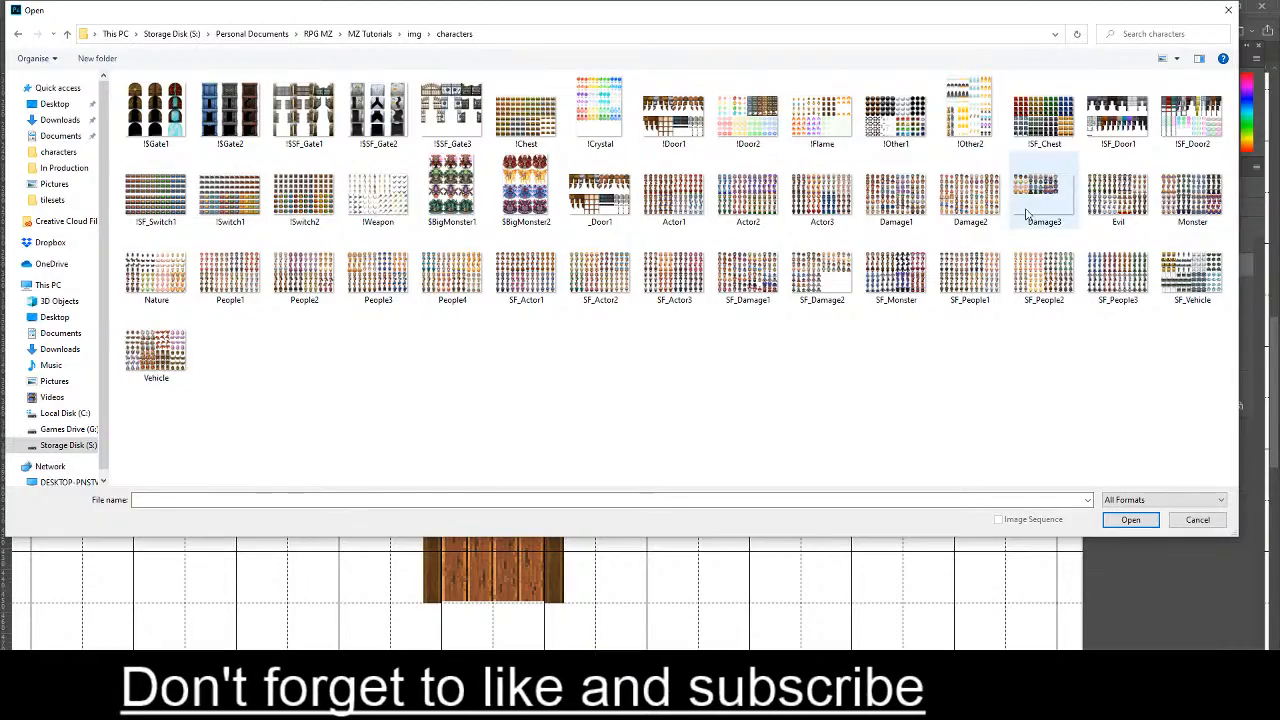
{"action": "double_click", "coordinate": [822, 195]}
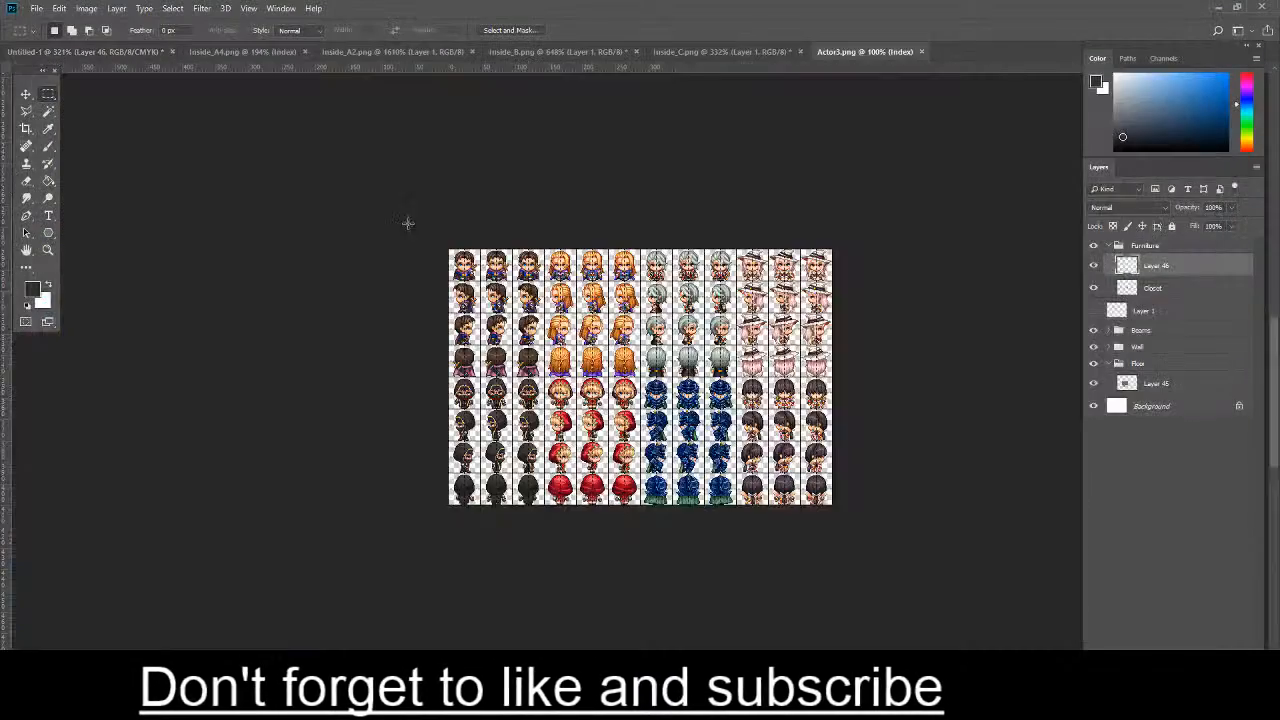
- Select and copy a front-facing frame of the brown-haired swordsman from the Actor3.png sprite sheet
{"action": "key", "text": "ctrl+0"}
{"action": "scroll", "coordinate": [428, 101], "scroll_direction": "up", "scroll_amount": 3}
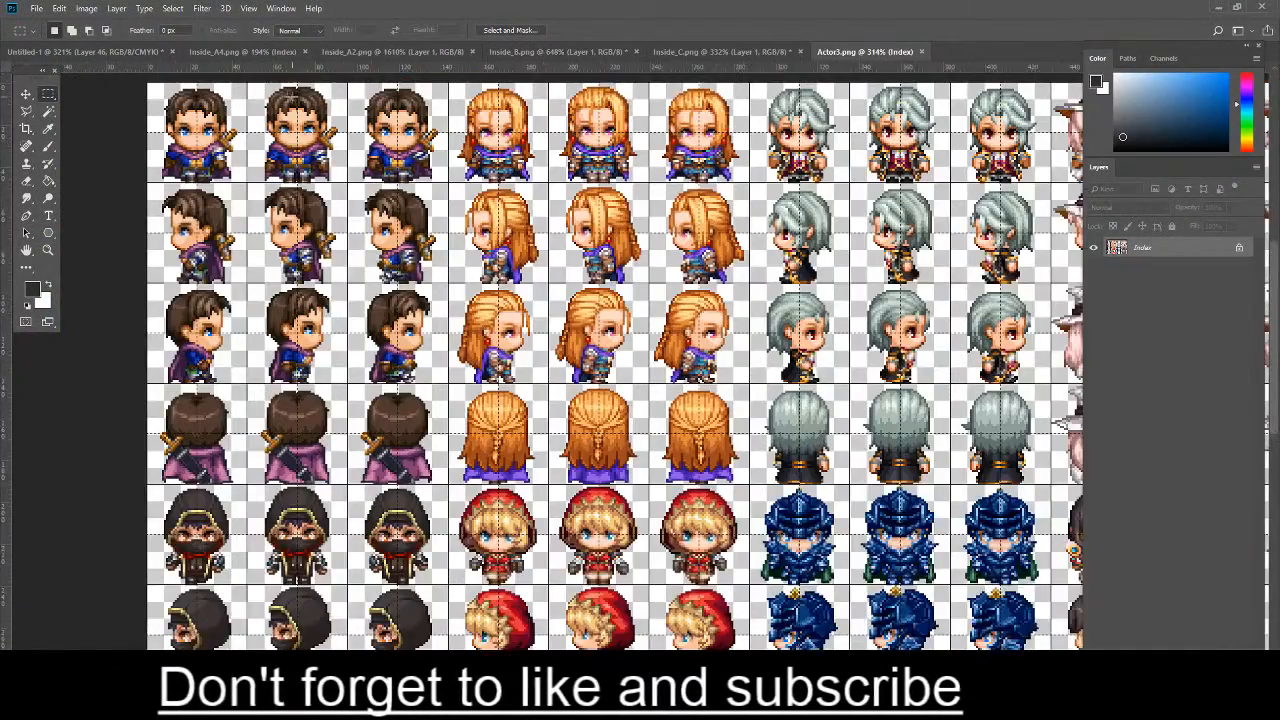
{"action": "scroll", "coordinate": [192, 102], "scroll_direction": "up", "scroll_amount": 2}
{"action": "left_click_drag", "start_coordinate": [255, 112], "coordinate": [378, 240]}
{"action": "key", "text": "ctrl+c"}
- Paste the character sprite into the Untitled-1 map and place it beside the bed at X 262.5 px, Y 264 px
{"action": "left_click", "coordinate": [85, 51]}
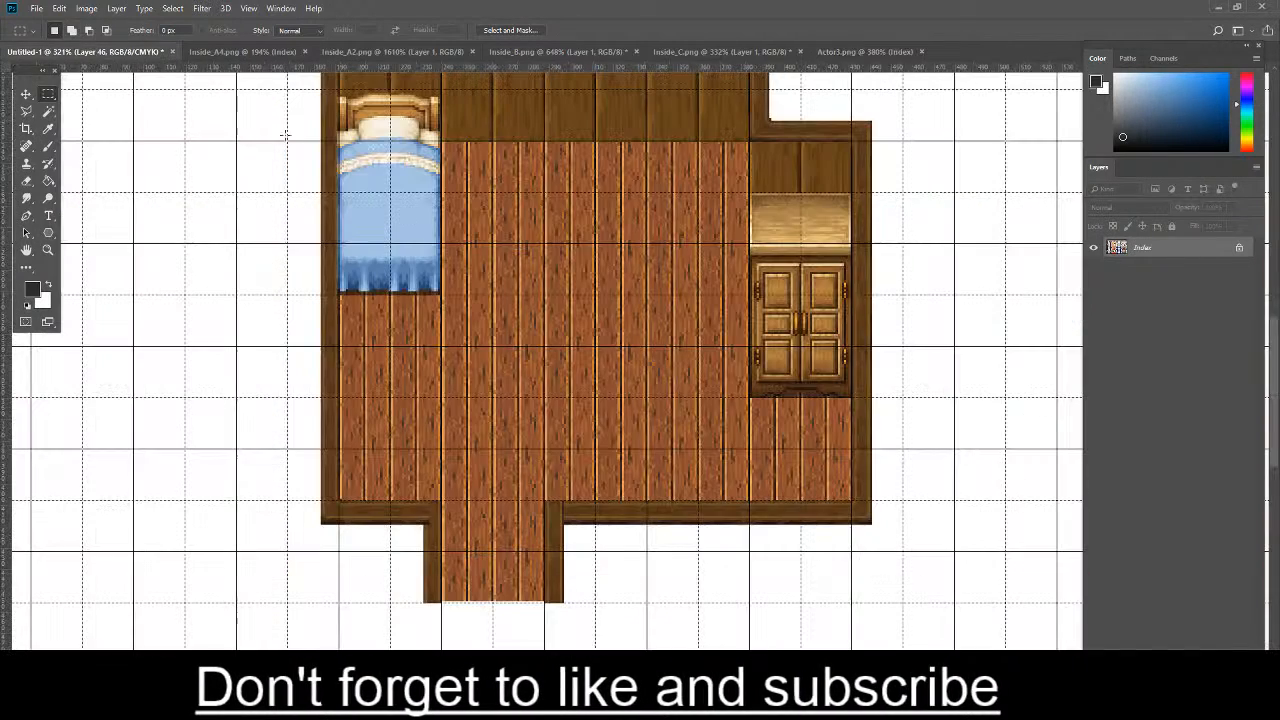
{"action": "key", "text": "ctrl+v"}
{"action": "key", "text": "ctrl+t"}
{"action": "left_click_drag", "start_coordinate": [647, 366], "coordinate": [491, 185]}
{"action": "key", "text": "Return"}
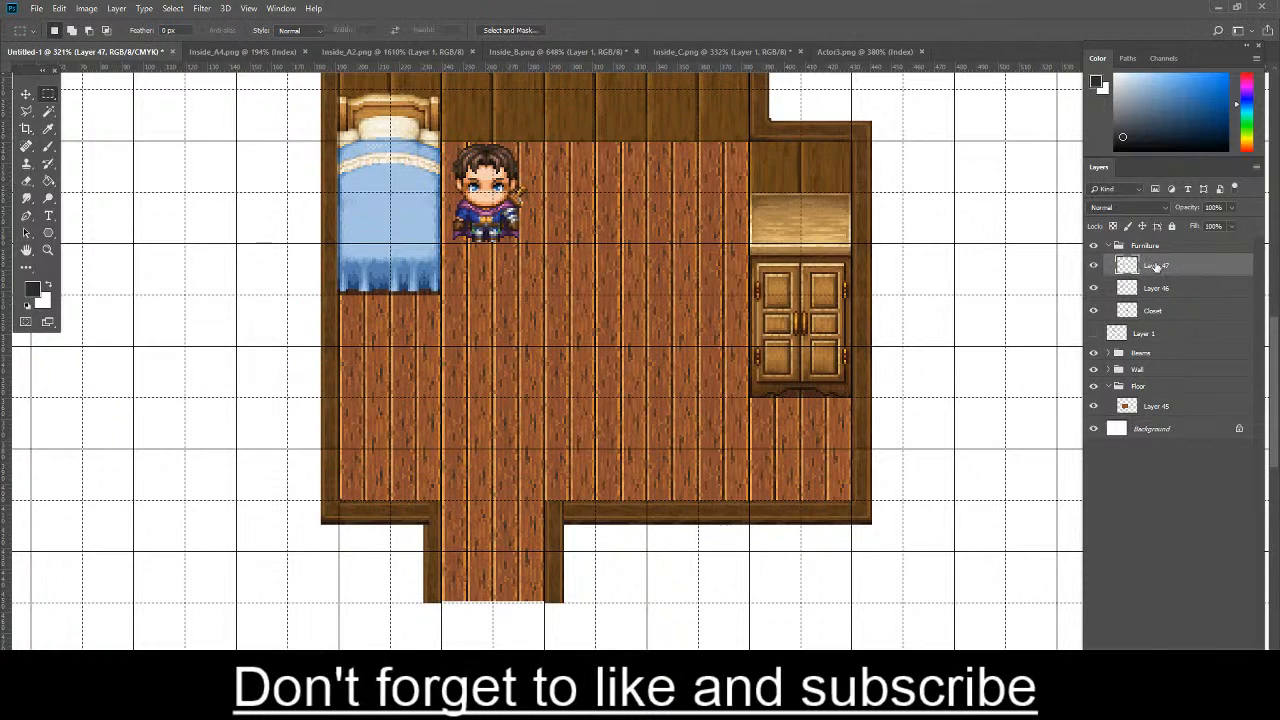
- Move the sprite's layer out of the Furniture group to the top of the stack and rename it Character Reference
{"action": "left_click_drag", "start_coordinate": [1156, 266], "coordinate": [1155, 243]}
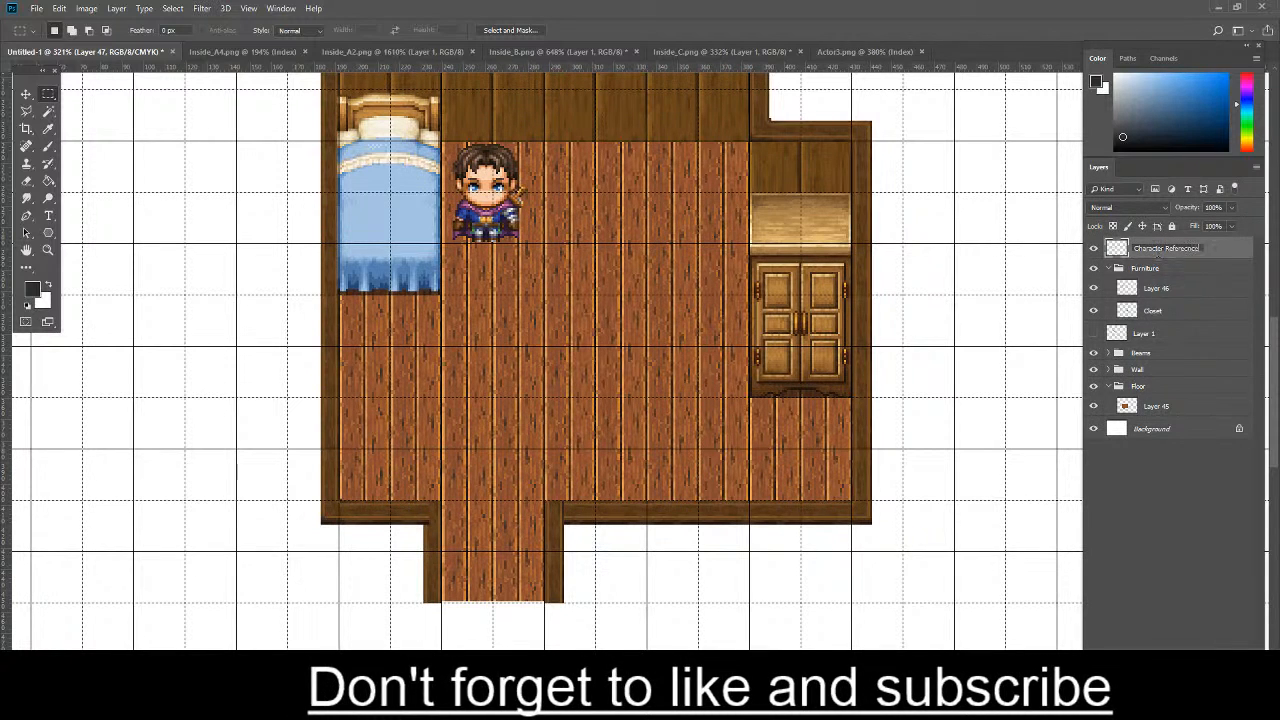
{"action": "key", "text": "Return"}
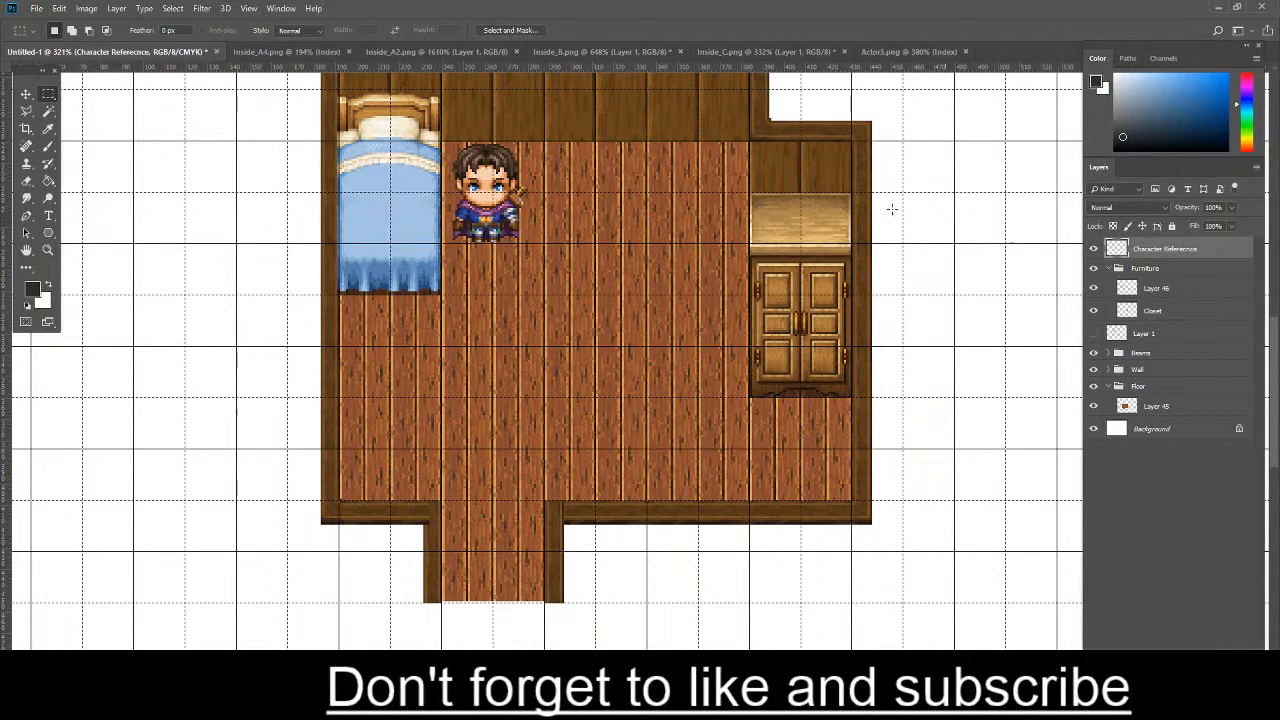
- Move the Character Reference sprite out of the room into the blank area beyond the wall beside the bed
{"action": "key", "text": "ctrl+t"}
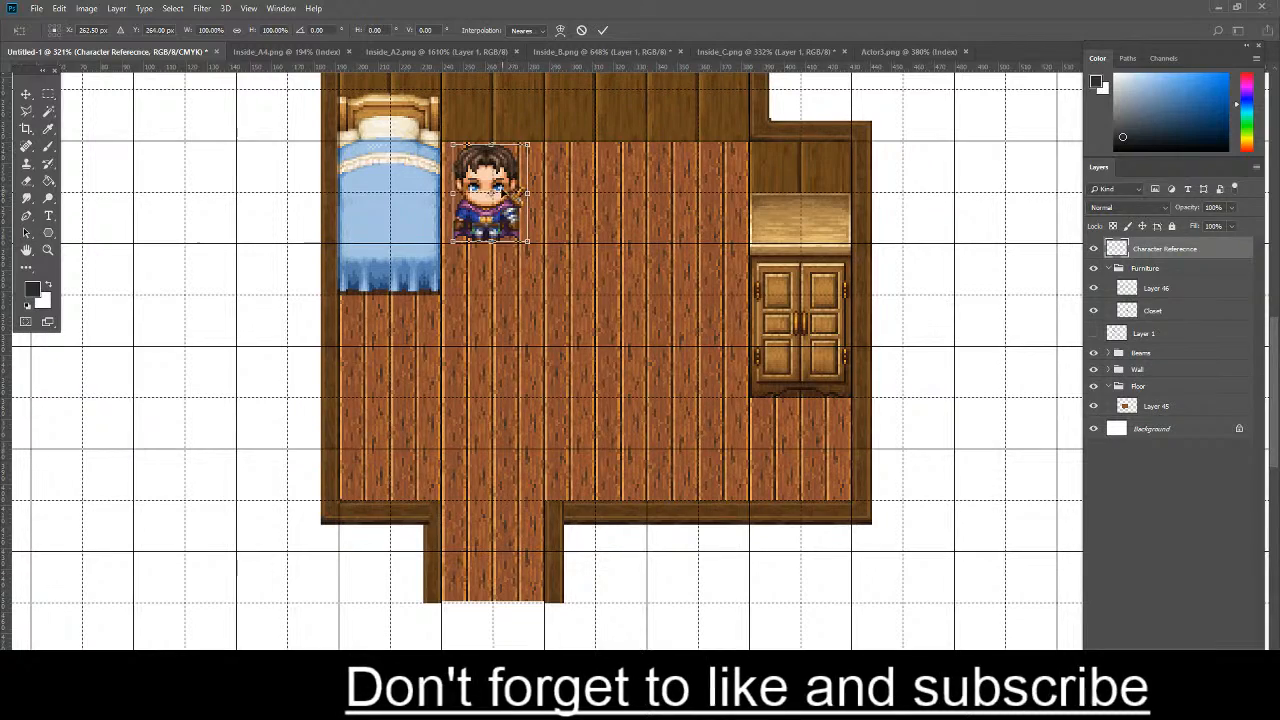
{"action": "left_click_drag", "start_coordinate": [507, 190], "coordinate": [274, 186]}
{"action": "key", "text": "Return"}
{"action": "scroll", "coordinate": [380, 196], "scroll_direction": "down", "scroll_amount": 5}
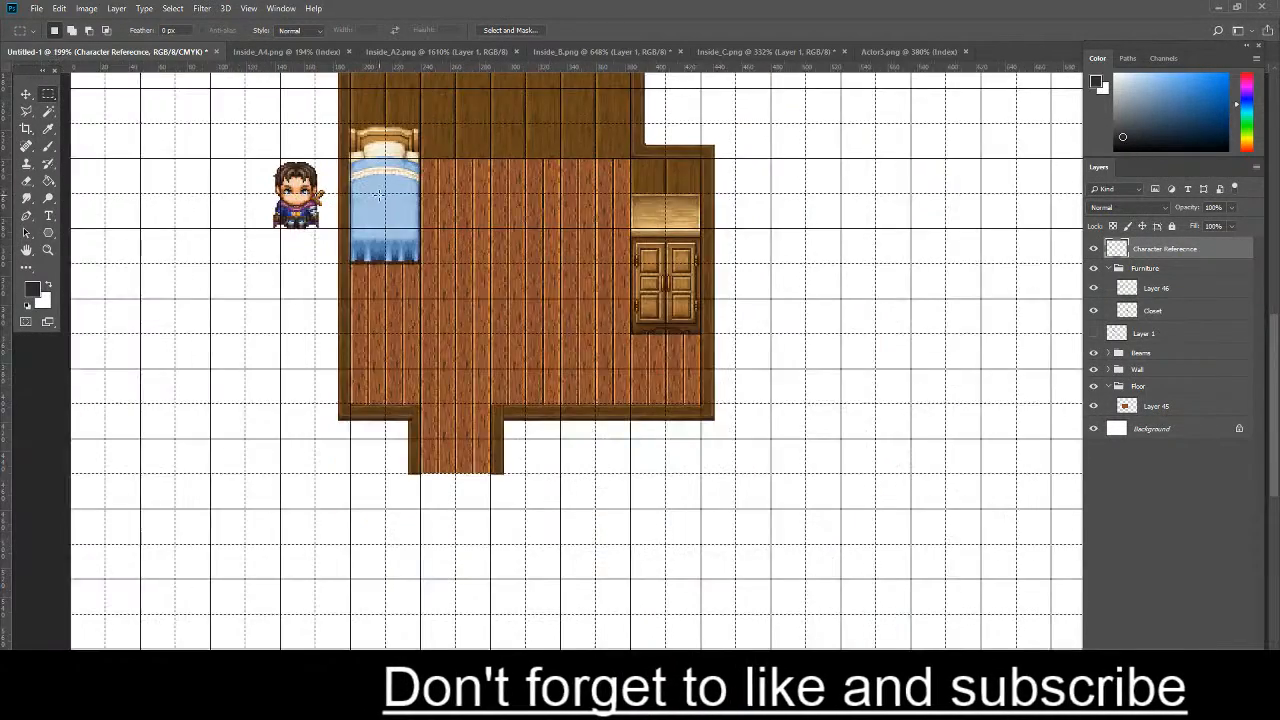
{"action": "scroll", "coordinate": [380, 196], "scroll_direction": "down", "scroll_amount": 3}
{"action": "scroll", "coordinate": [428, 310], "scroll_direction": "up", "scroll_amount": 5}
{"action": "scroll", "coordinate": [426, 310], "scroll_direction": "up", "scroll_amount": 3}
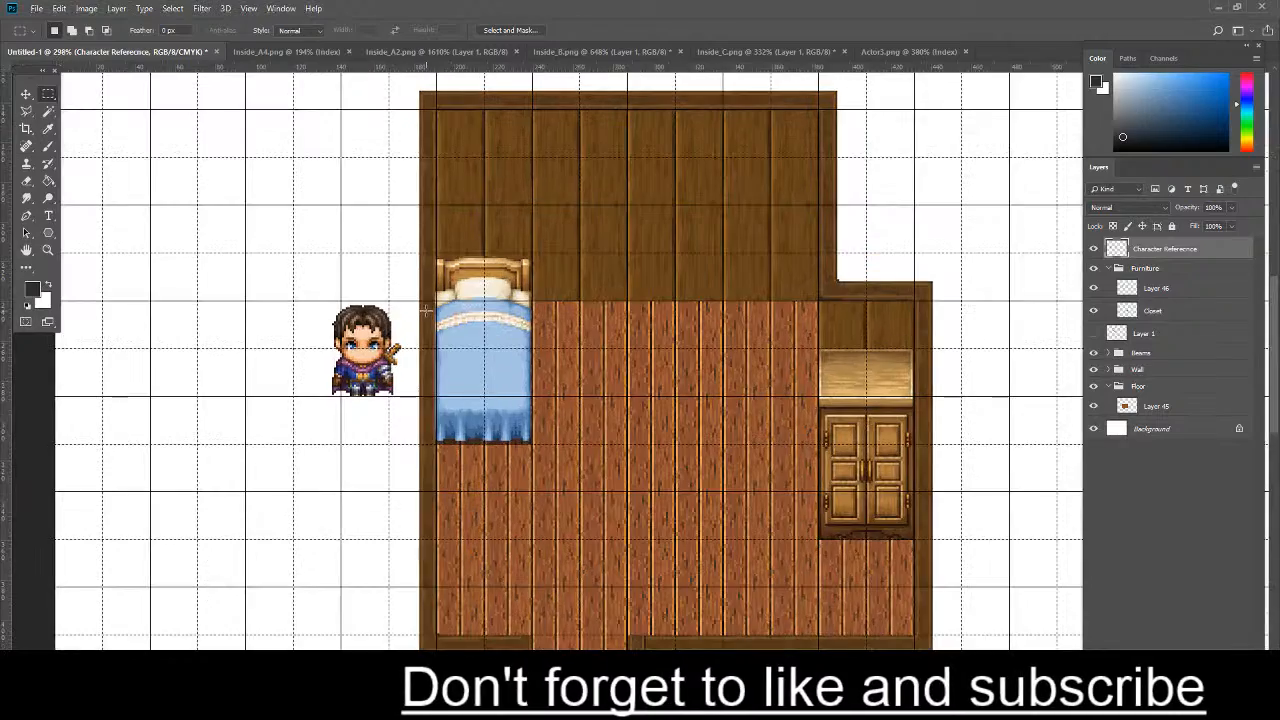
{"action": "scroll", "coordinate": [566, 311], "scroll_direction": "down", "scroll_amount": 2}
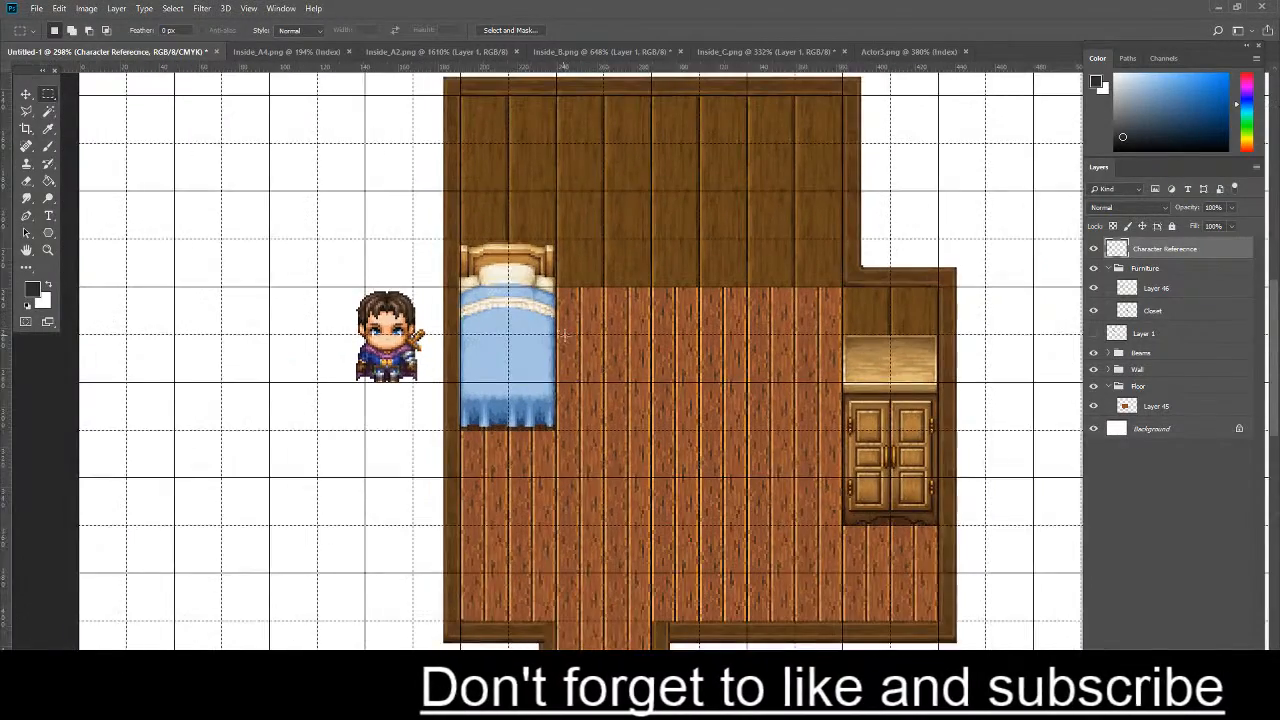
- Shift the character sprite slightly closer to the room's outer wall, level with the bed
{"action": "scroll", "coordinate": [430, 300], "scroll_direction": "up", "scroll_amount": 3}
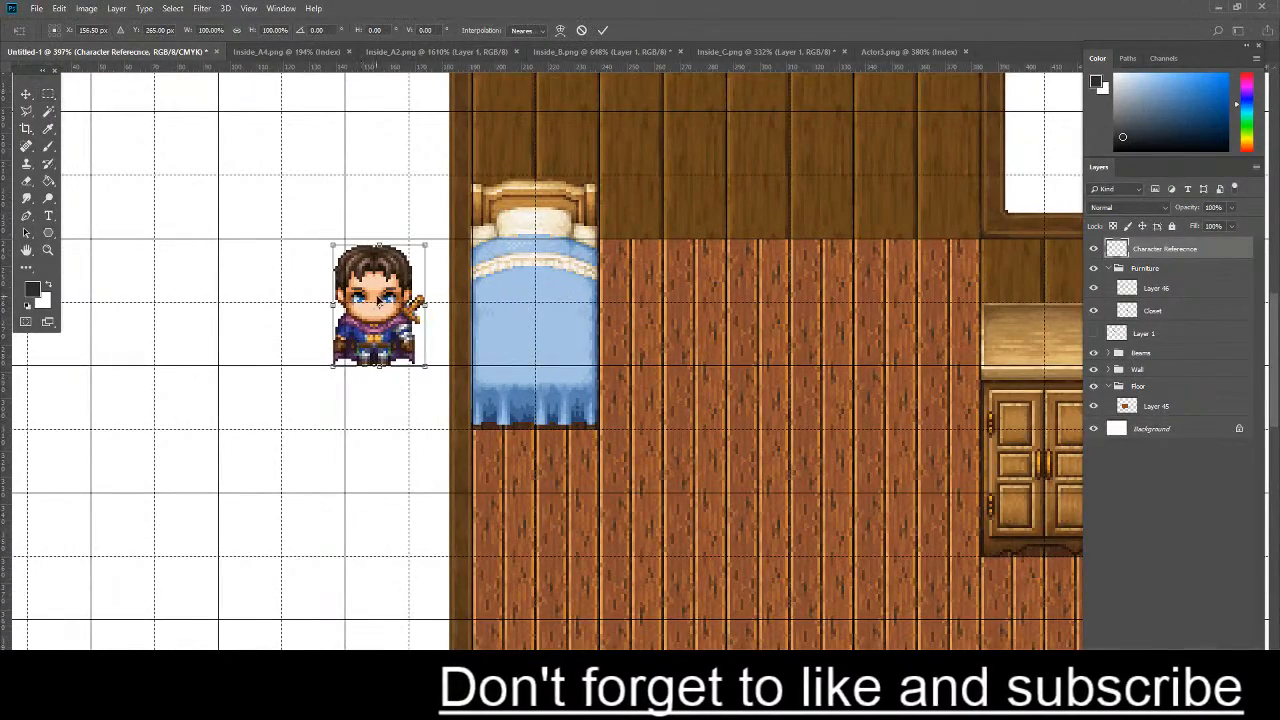
{"action": "left_click_drag", "start_coordinate": [428, 310], "coordinate": [450, 310]}
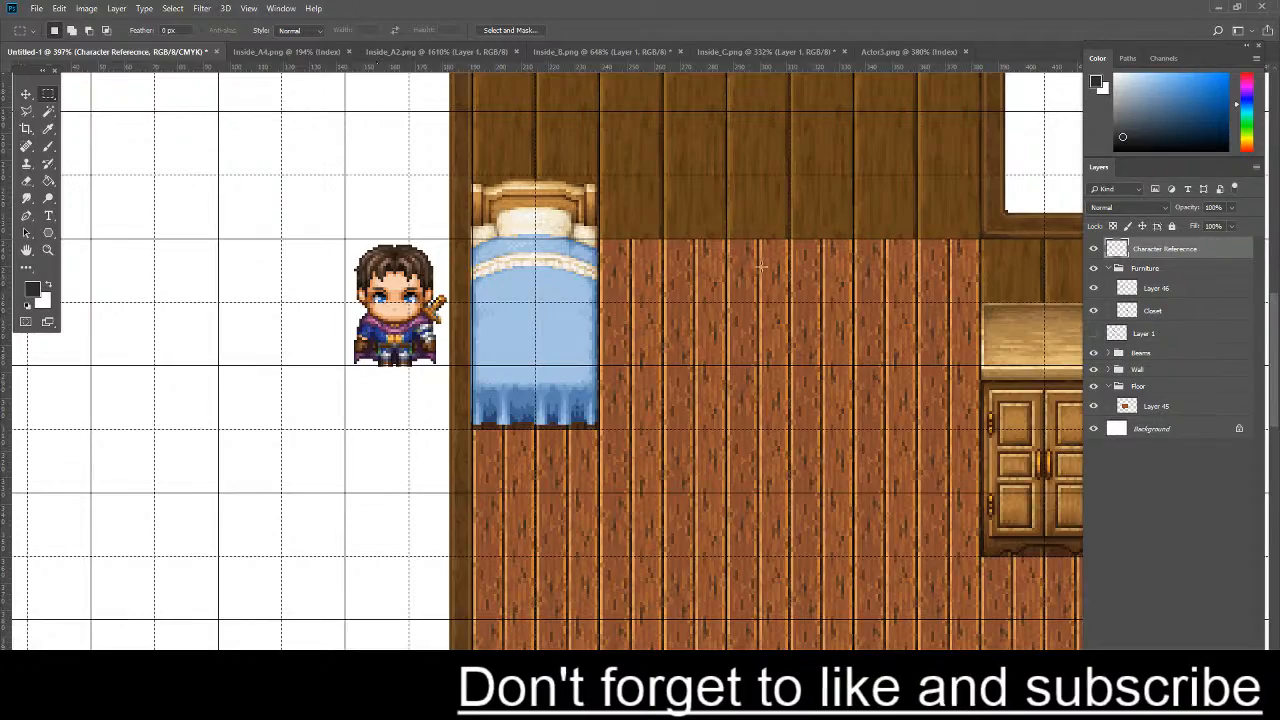
{"action": "scroll", "coordinate": [795, 287], "scroll_direction": "down", "scroll_amount": 6}
{"action": "scroll", "coordinate": [965, 315], "scroll_direction": "up", "scroll_amount": 3}
{"action": "scroll", "coordinate": [965, 314], "scroll_direction": "down", "scroll_amount": 1}
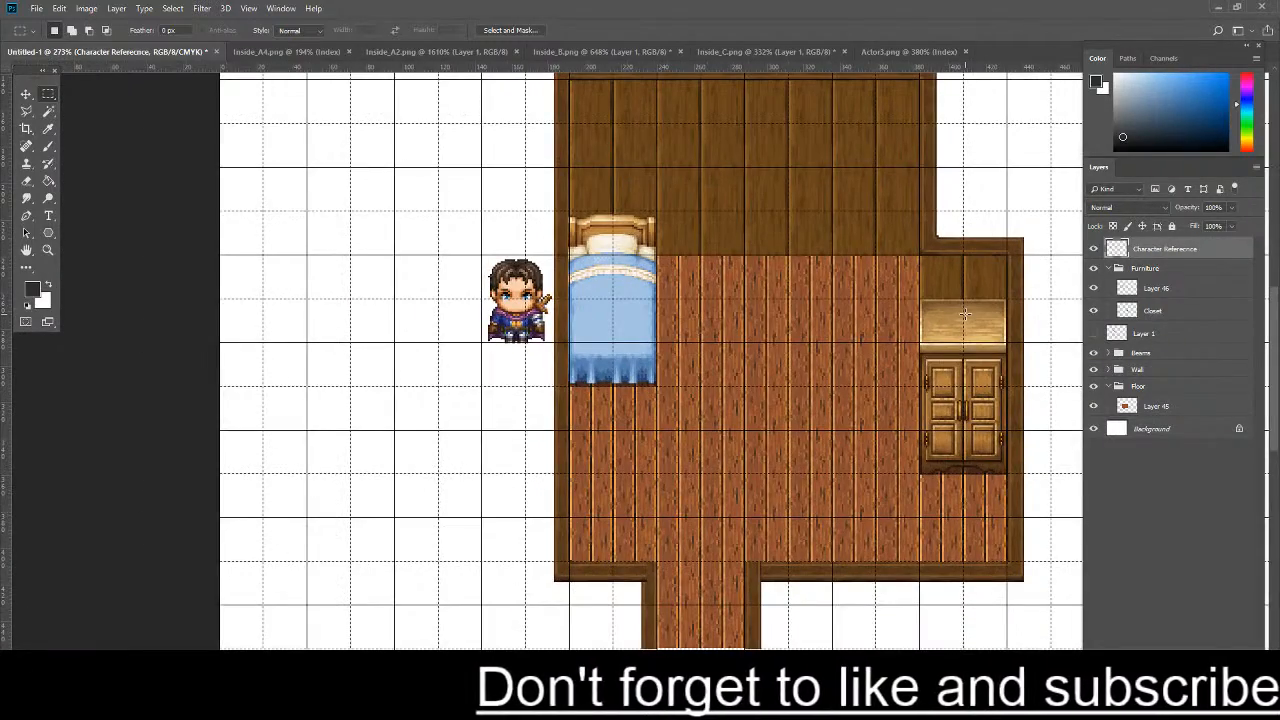
- Open the Inside_B.png tileset and locate its row of windows
{"action": "left_click", "coordinate": [285, 51]}
{"action": "left_click", "coordinate": [417, 53]}
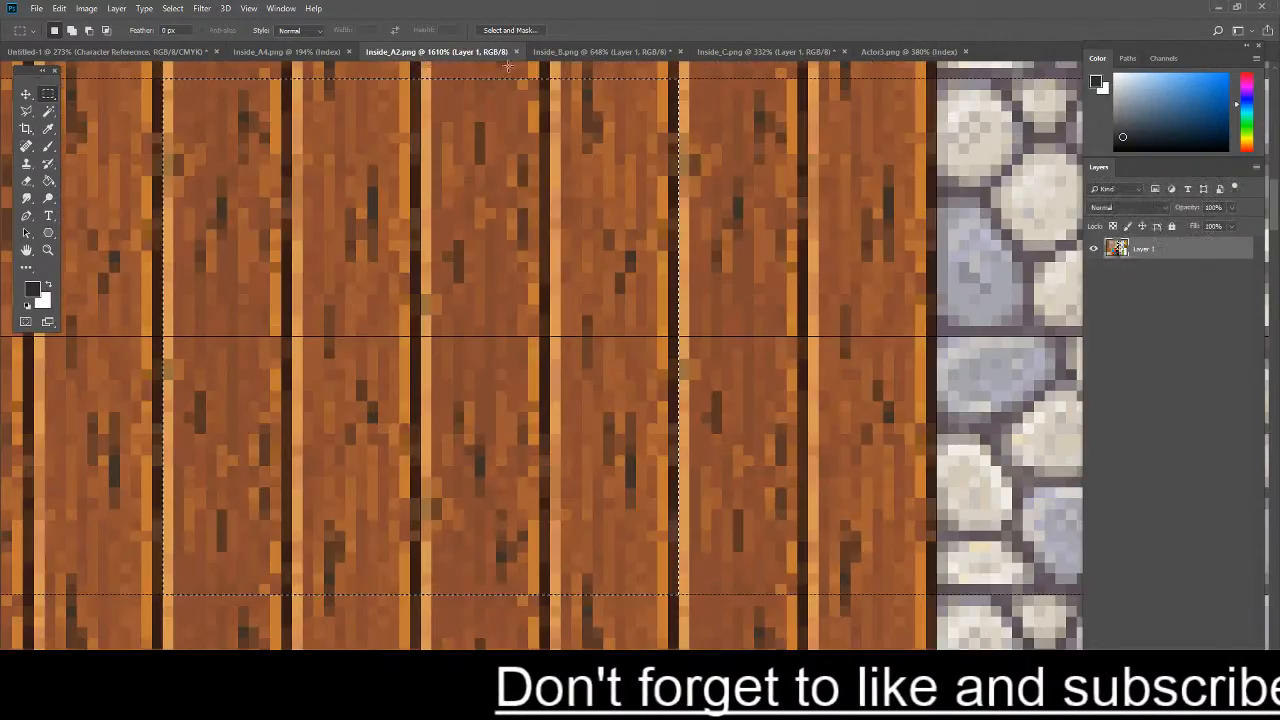
{"action": "left_click", "coordinate": [600, 51]}
{"action": "scroll", "coordinate": [640, 350], "scroll_direction": "down", "scroll_amount": 5}
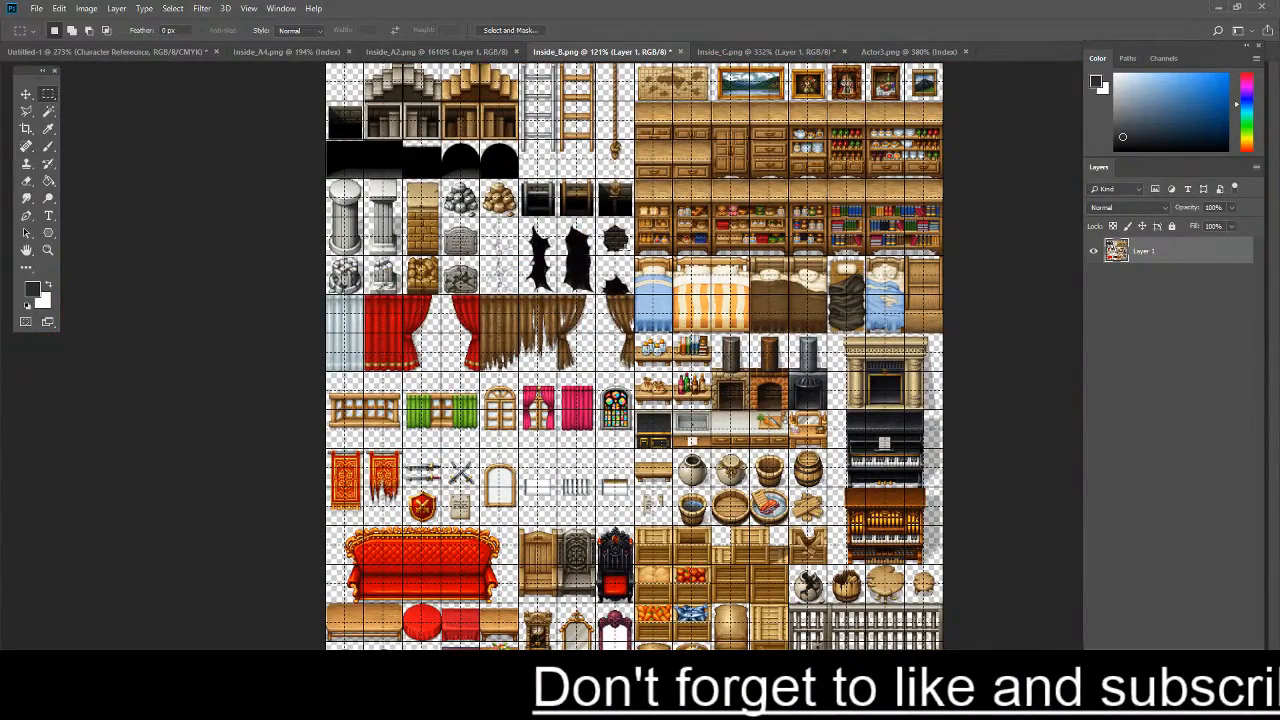
{"action": "scroll", "coordinate": [389, 352], "scroll_direction": "up", "scroll_amount": 6}
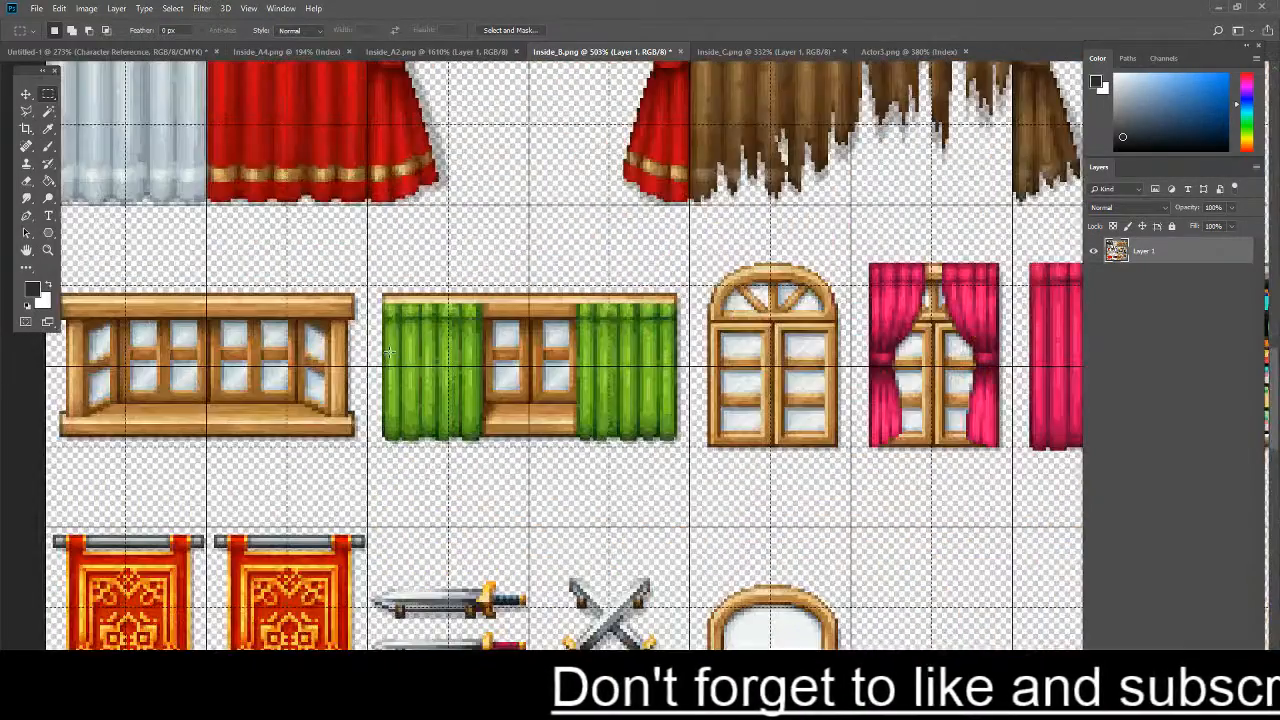
{"action": "left_click_drag", "start_coordinate": [380, 289], "coordinate": [682, 452]}
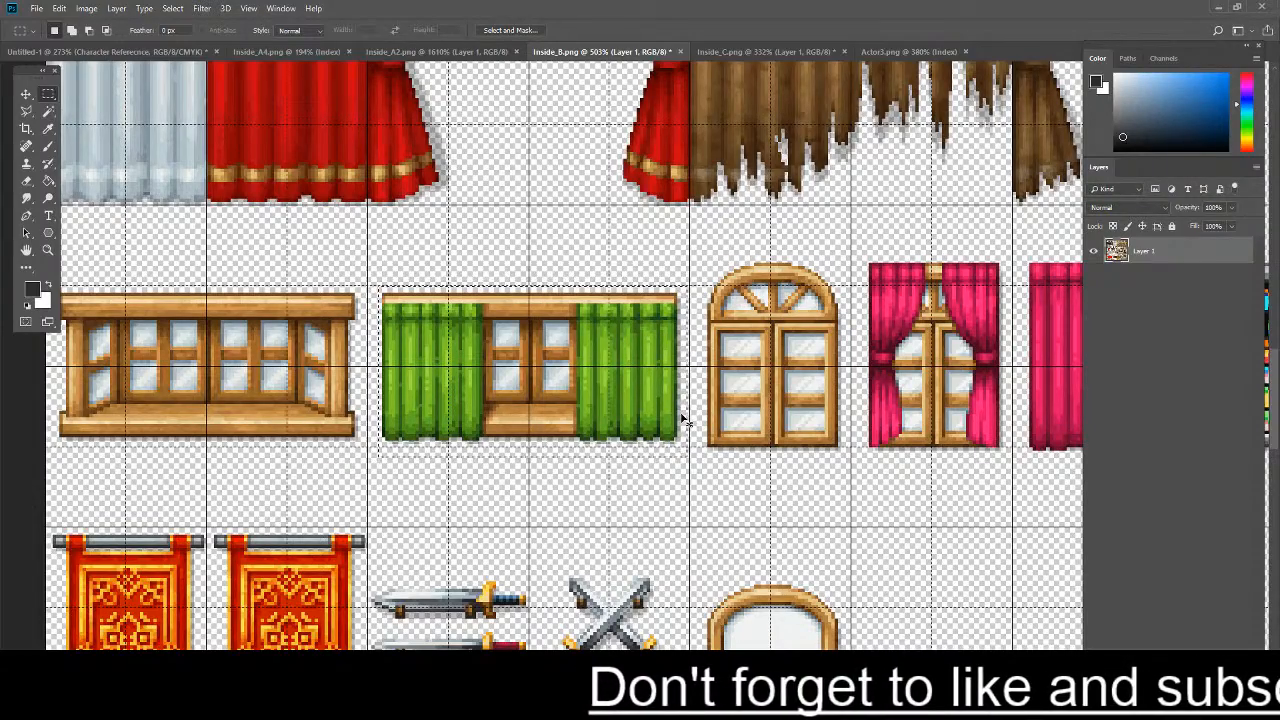
{"action": "scroll", "coordinate": [581, 348], "scroll_direction": "down", "scroll_amount": 3}
{"action": "scroll", "coordinate": [581, 348], "scroll_direction": "down", "scroll_amount": 3}
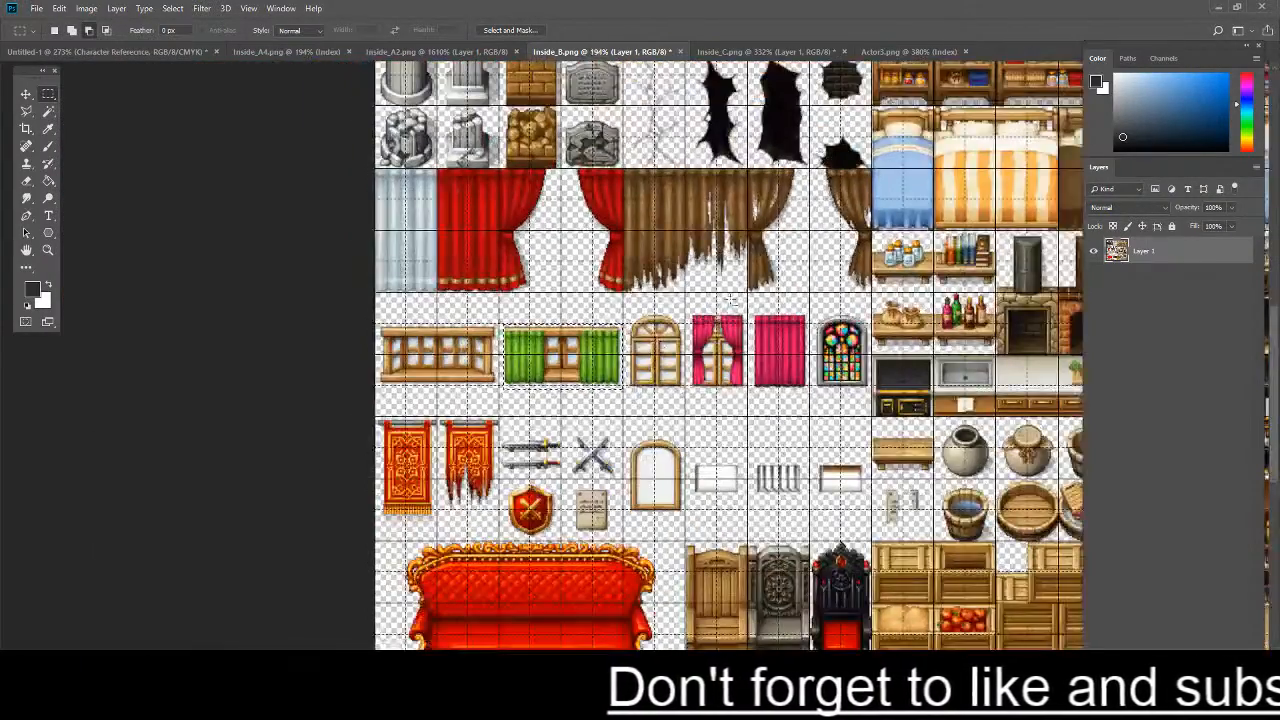
- Select and copy the wide wooden window without curtains from the Inside_B.png tileset
{"action": "scroll", "coordinate": [581, 348], "scroll_direction": "up", "scroll_amount": 2}
{"action": "scroll", "coordinate": [263, 353], "scroll_direction": "up", "scroll_amount": 4}
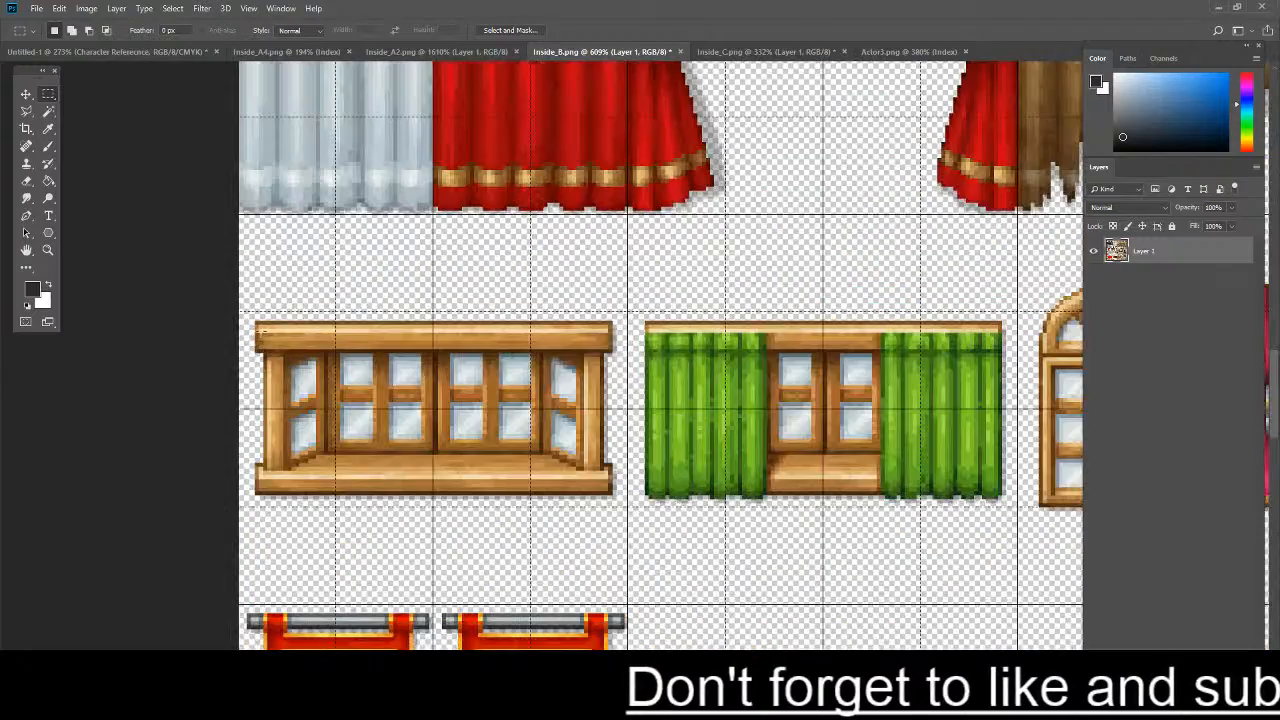
{"action": "left_click_drag", "start_coordinate": [249, 313], "coordinate": [618, 510]}
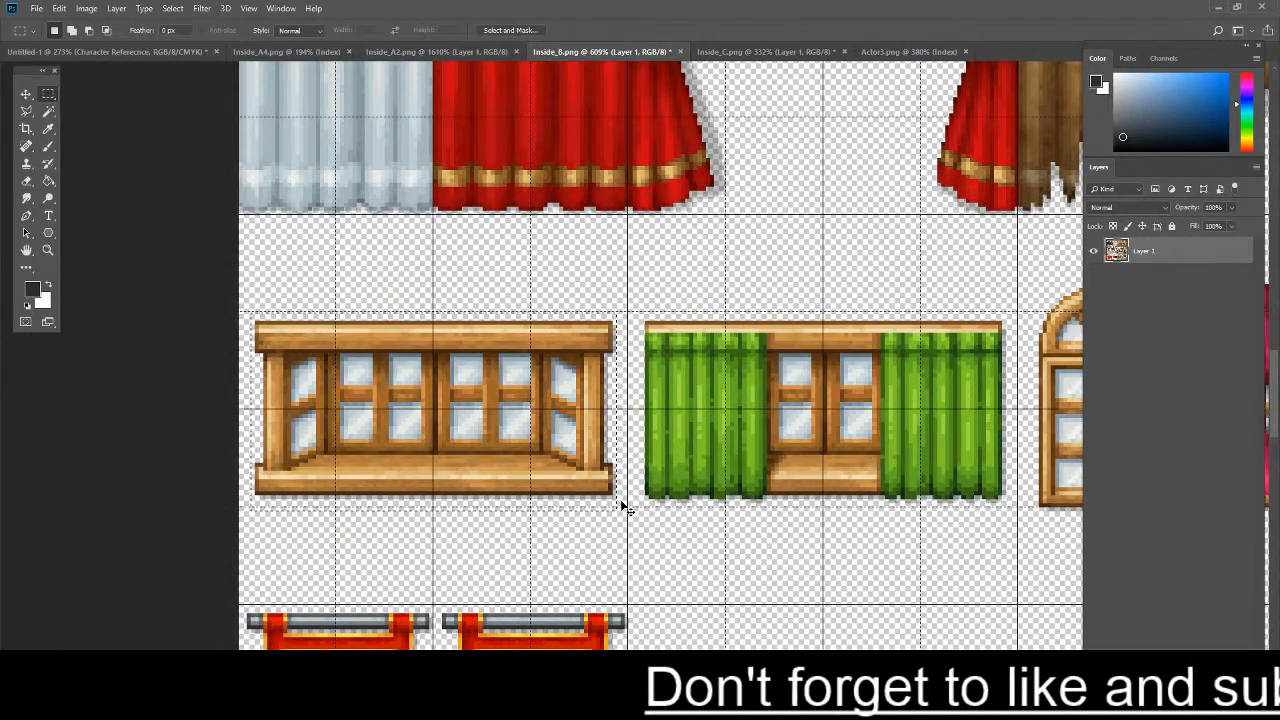
{"action": "key", "text": "ctrl+c"}
- Paste the window into the Untitled-1 map and place it on the back wall between the bed and the closet
{"action": "left_click", "coordinate": [110, 51]}
{"action": "key", "text": "ctrl+v"}
{"action": "key", "text": "ctrl+t"}
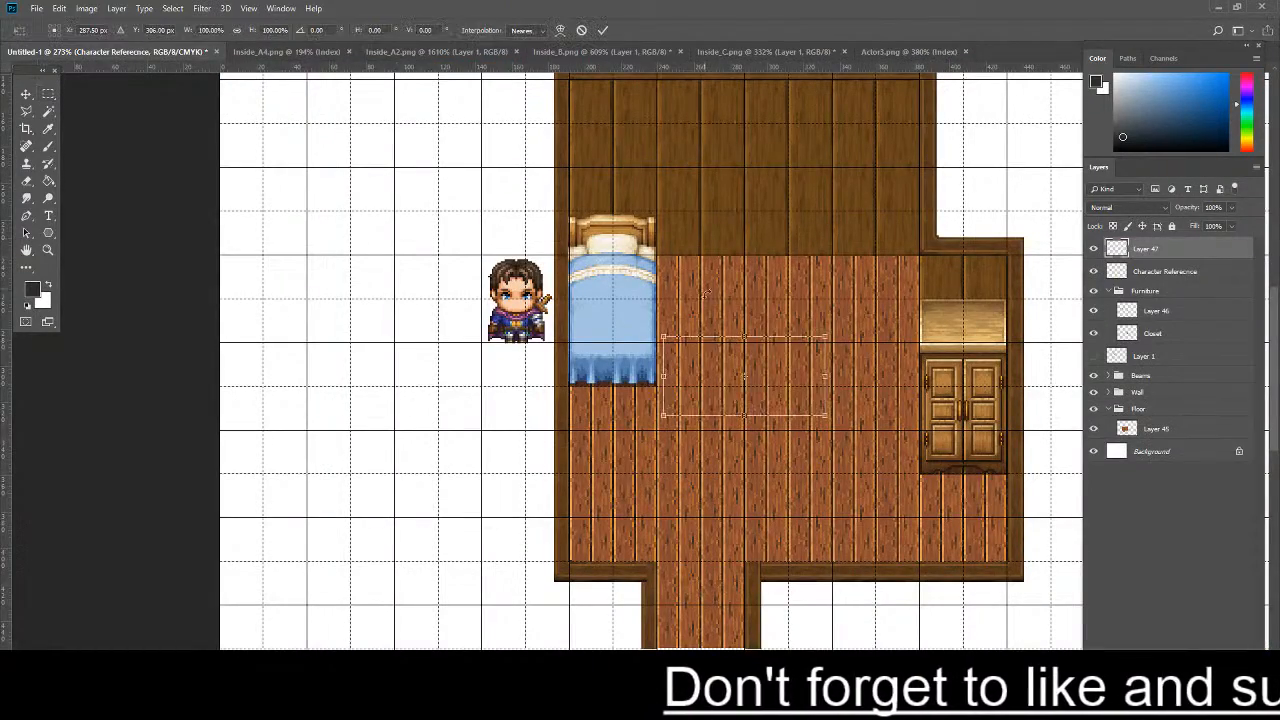
{"action": "left_click_drag", "start_coordinate": [757, 377], "coordinate": [777, 195]}
{"action": "key", "text": "Return"}
{"action": "key", "text": "m"}
{"action": "key", "text": "ctrl+0"}
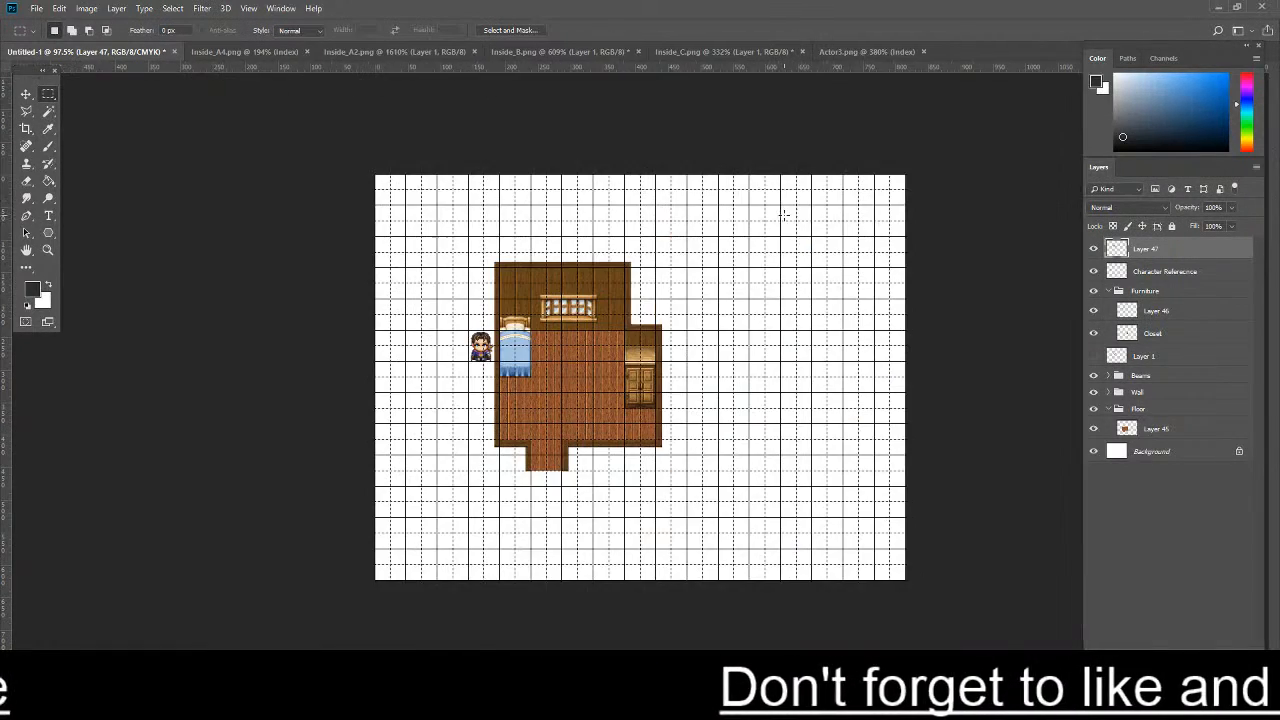
- Reposition the window slightly higher on the back wall and closer to the bed
{"action": "scroll", "coordinate": [620, 300], "scroll_direction": "up", "scroll_amount": 15}
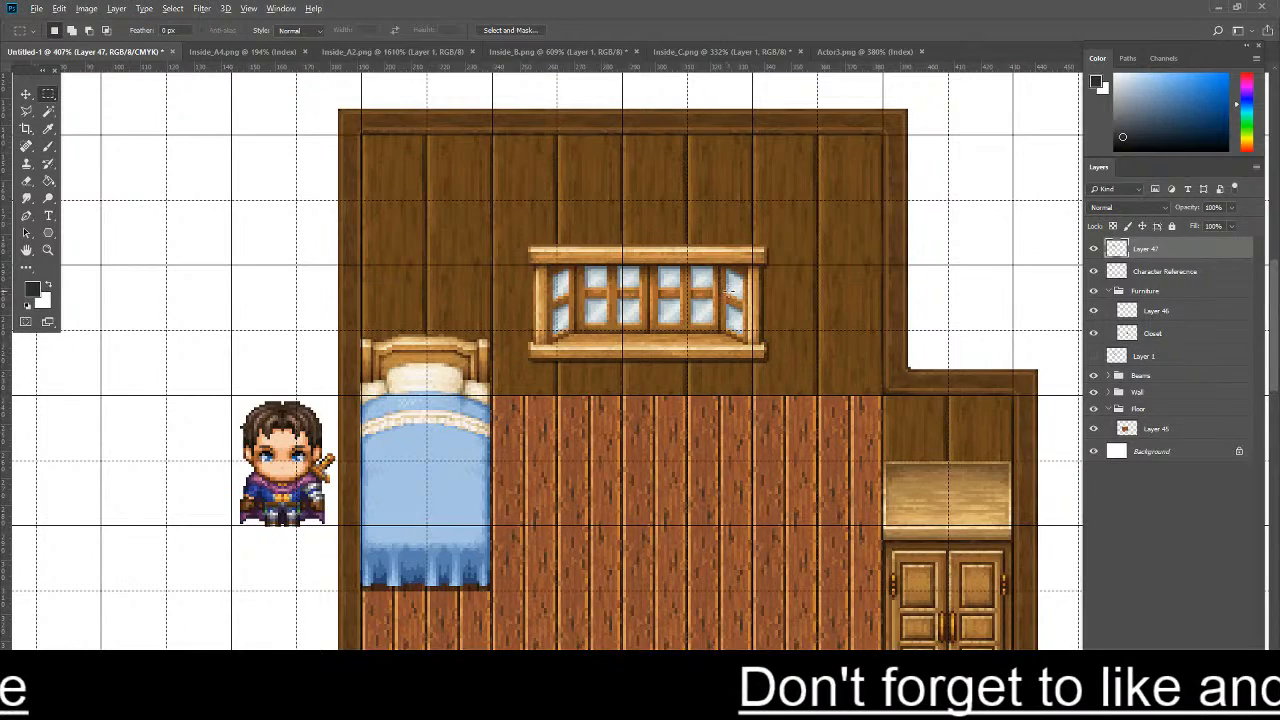
{"action": "scroll", "coordinate": [662, 387], "scroll_direction": "up", "scroll_amount": 2}
{"action": "scroll", "coordinate": [657, 367], "scroll_direction": "down", "scroll_amount": 4}
{"action": "scroll", "coordinate": [650, 367], "scroll_direction": "up", "scroll_amount": 3}
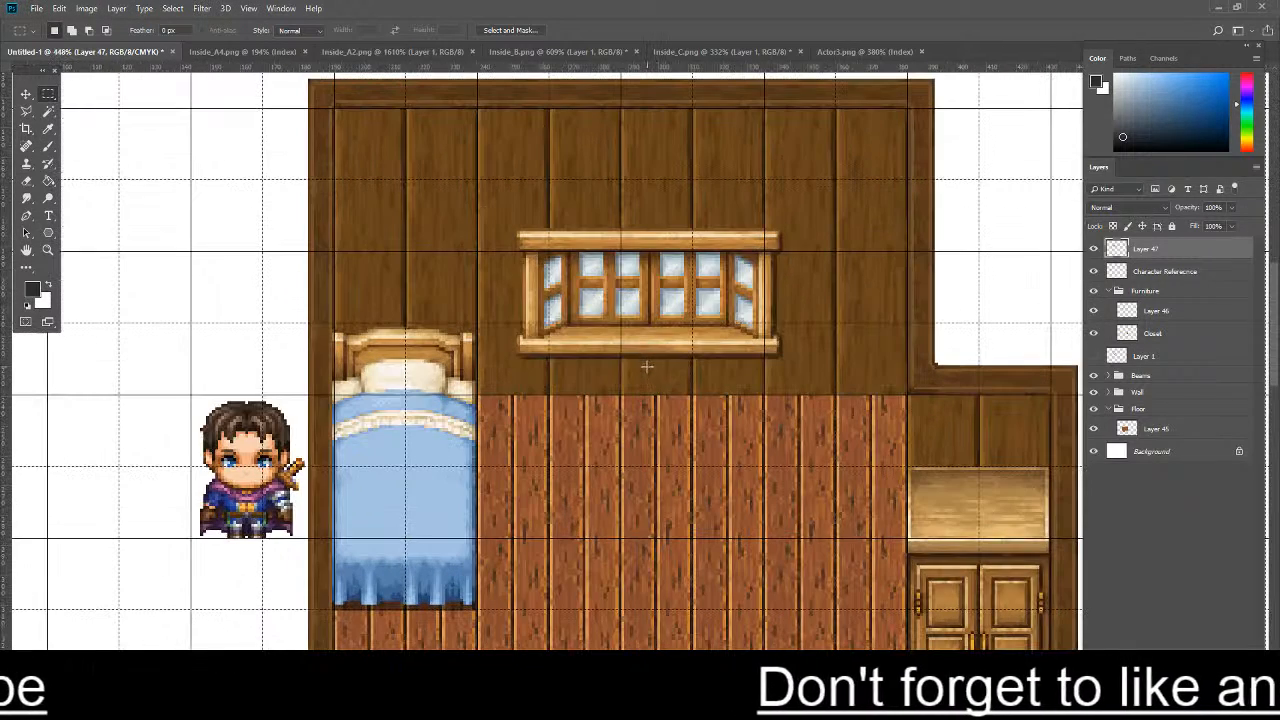
{"action": "key", "text": "ctrl+t"}
{"action": "mouse_move", "coordinate": [630, 357]}
{"action": "left_mouse_down"}
{"action": "mouse_move", "coordinate": [600, 354]}
{"action": "mouse_move", "coordinate": [641, 338]}
{"action": "left_mouse_up"}
{"action": "key", "text": "Return"}
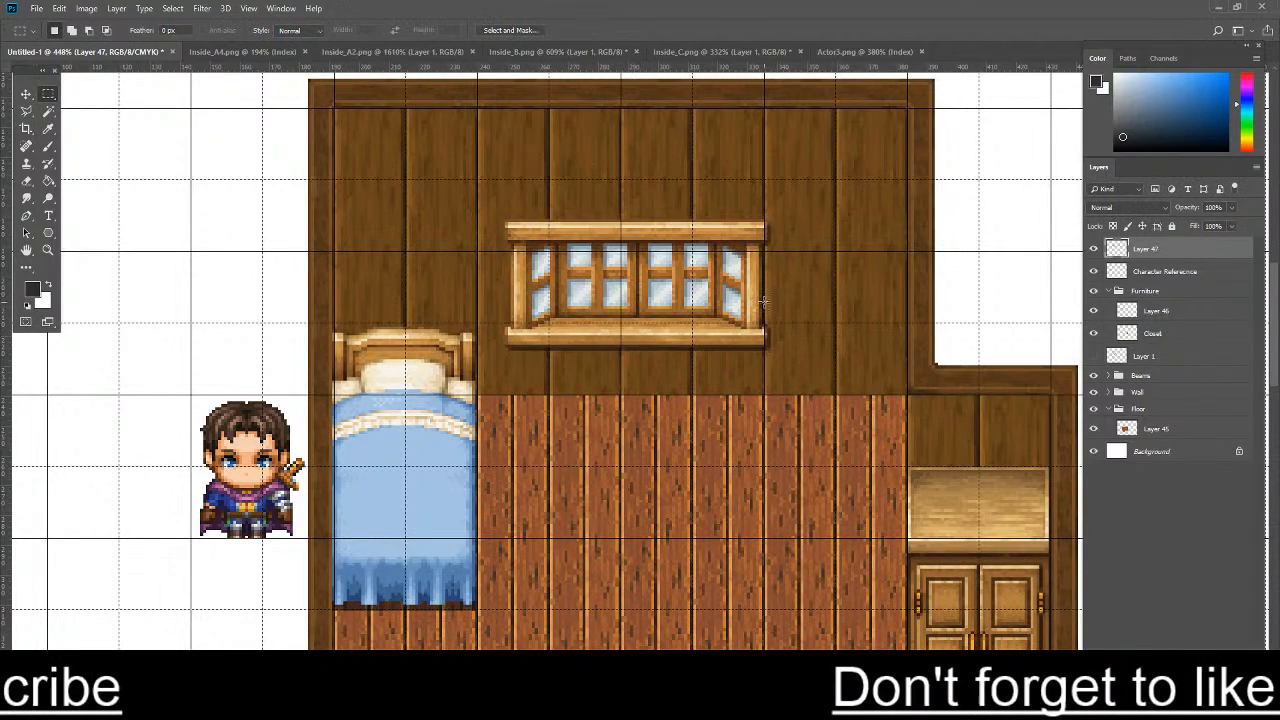
- Select the window's outer frame, combining its upper beam, both side posts and lower sill into one selection
{"action": "scroll", "coordinate": [766, 304], "scroll_direction": "down", "scroll_amount": 9}
{"action": "scroll", "coordinate": [575, 306], "scroll_direction": "up", "scroll_amount": 3}
{"action": "scroll", "coordinate": [550, 305], "scroll_direction": "up", "scroll_amount": 4}
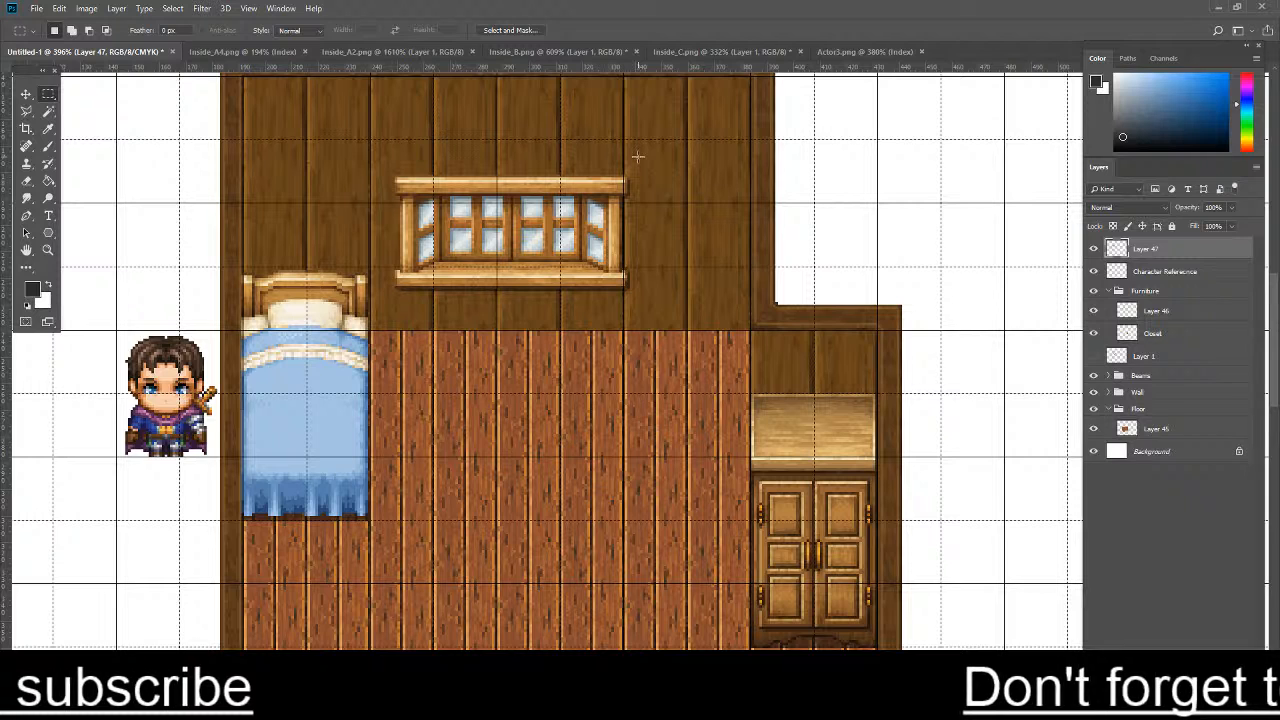
{"action": "scroll", "coordinate": [324, 157], "scroll_direction": "up", "scroll_amount": 2}
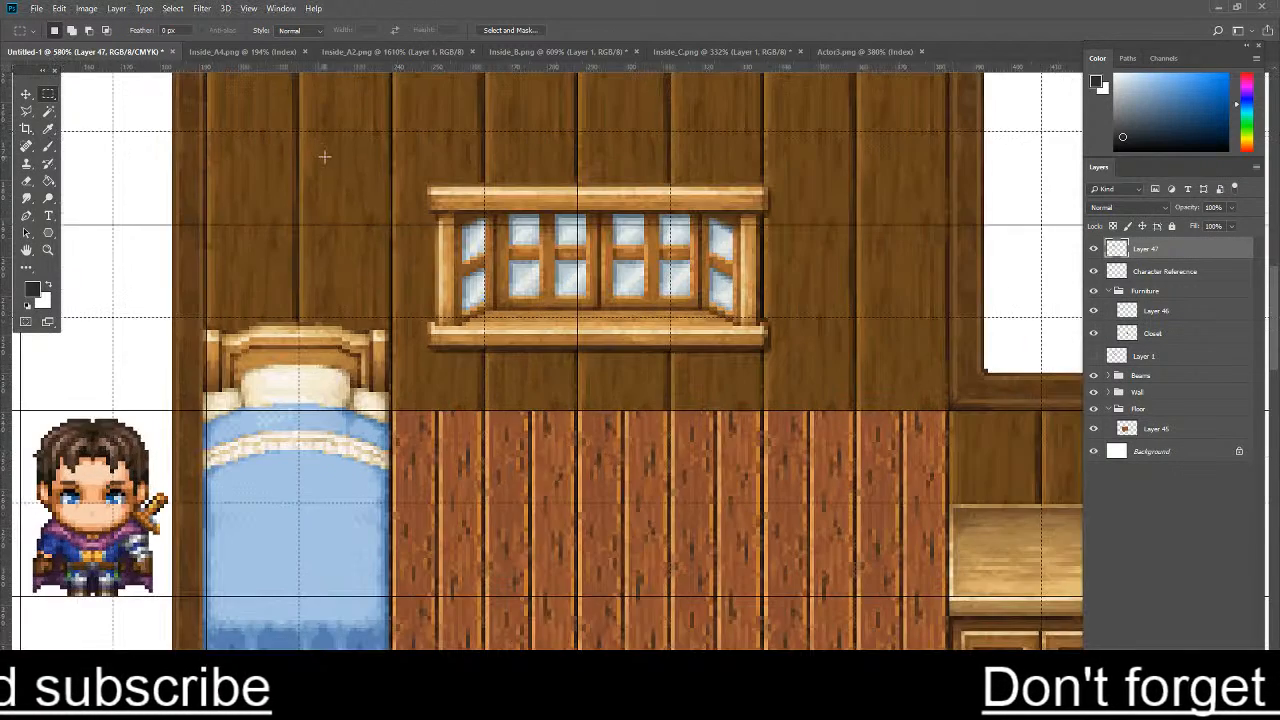
{"action": "scroll", "coordinate": [598, 237], "scroll_direction": "up", "scroll_amount": 2}
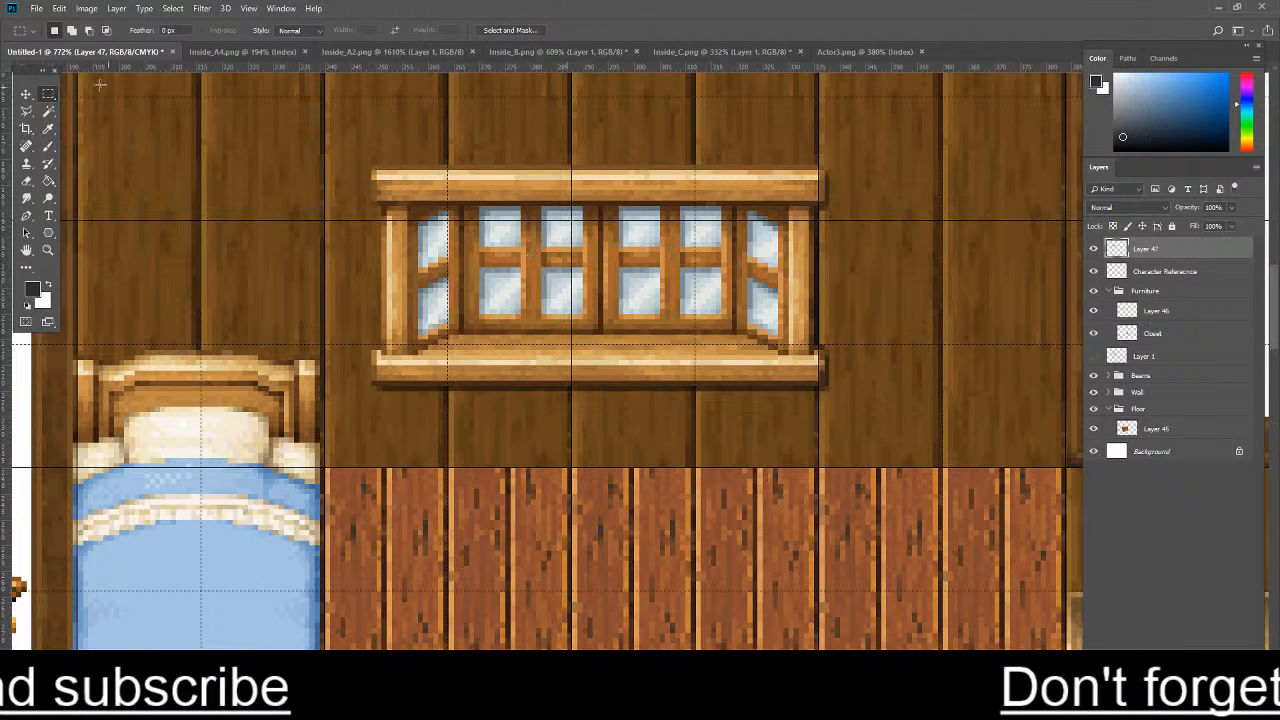
{"action": "scroll", "coordinate": [414, 186], "scroll_direction": "up", "scroll_amount": 1}
{"action": "left_click_drag", "start_coordinate": [357, 157], "coordinate": [1020, 213]}
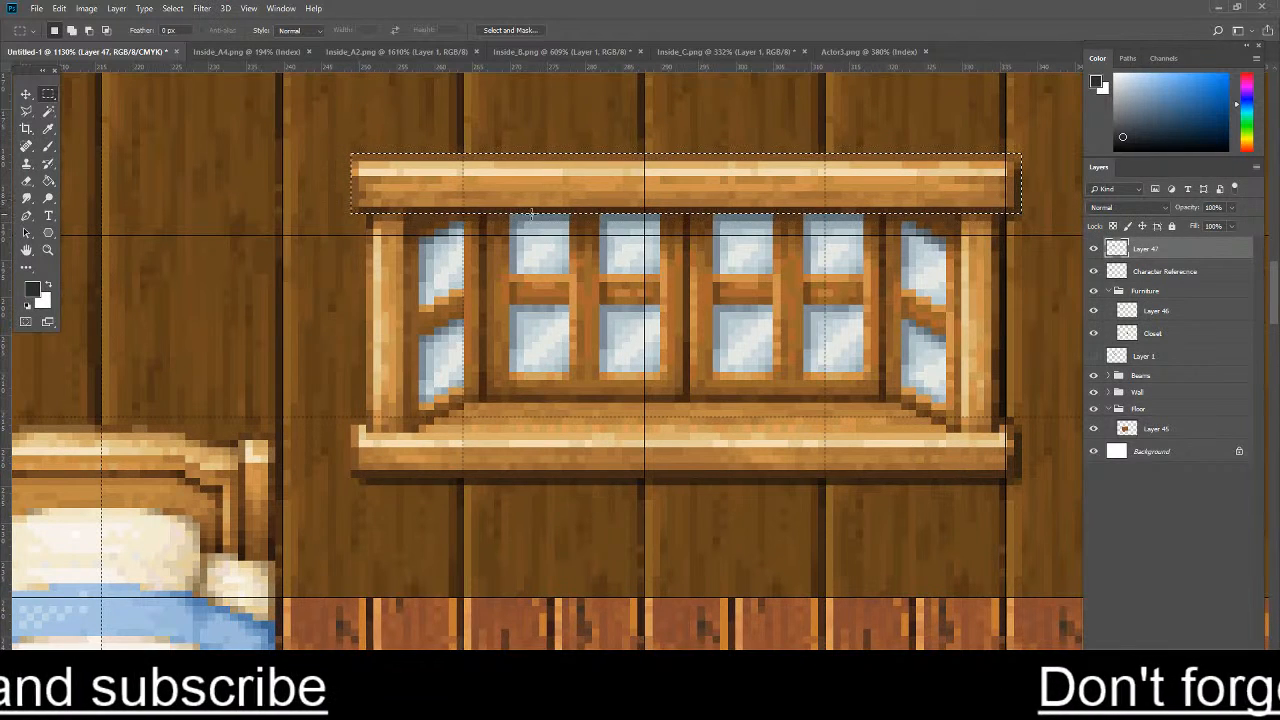
{"action": "left_click_drag", "start_coordinate": [368, 212], "coordinate": [1003, 463]}
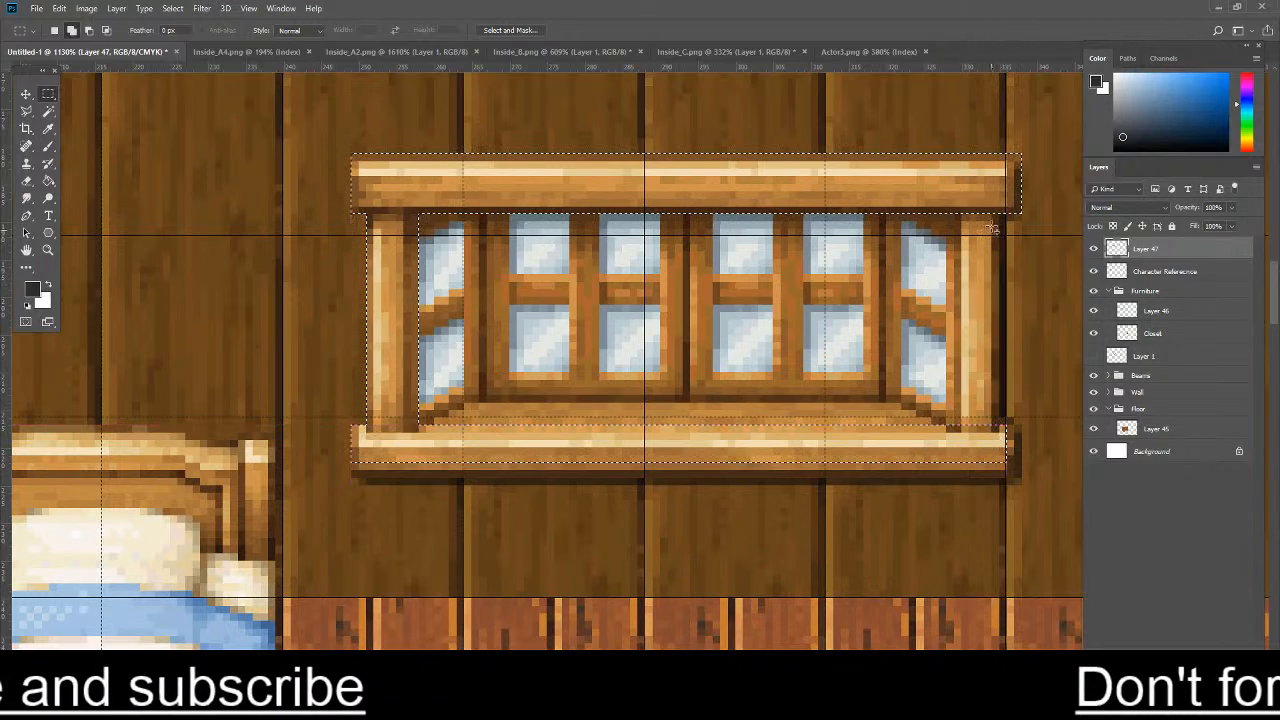
{"action": "left_click_drag", "start_coordinate": [958, 213], "coordinate": [995, 452]}
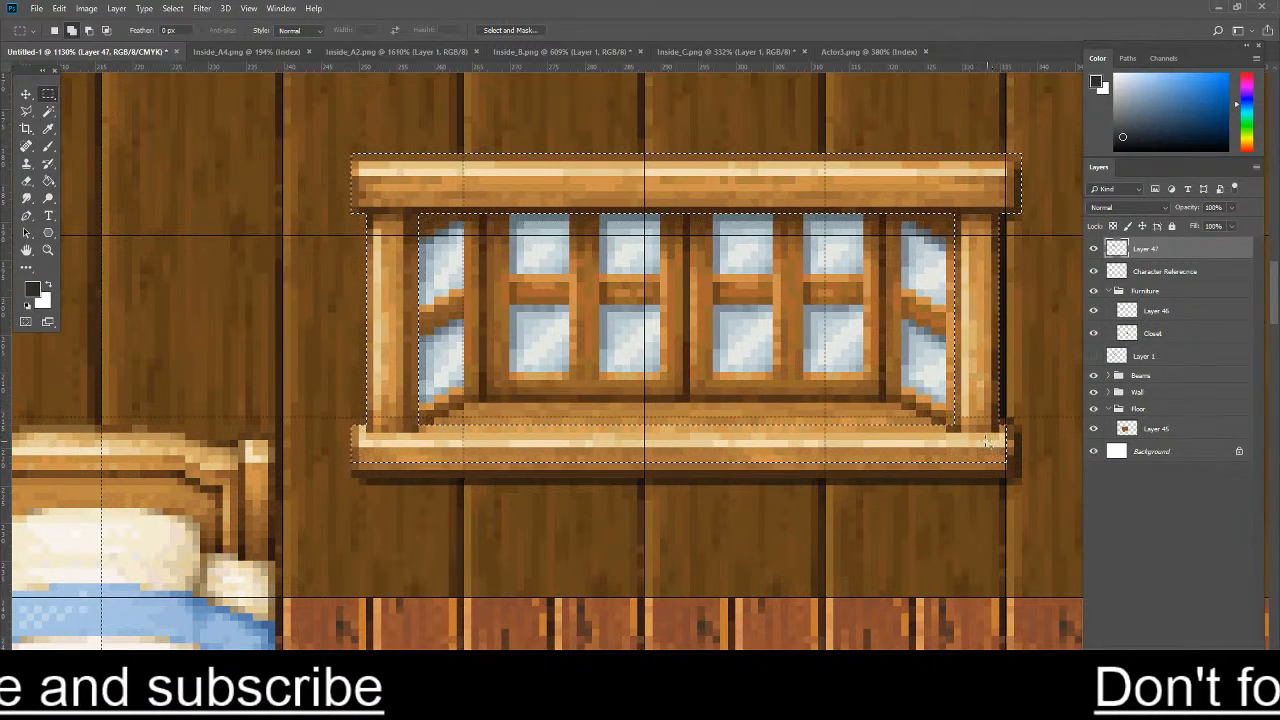
- Refine the selection around the window's lower sill, adding its lower edge and far end but leaving out the shadow beneath
{"action": "scroll", "coordinate": [487, 417], "scroll_direction": "down", "scroll_amount": 3}
{"action": "scroll", "coordinate": [426, 476], "scroll_direction": "up", "scroll_amount": 4}
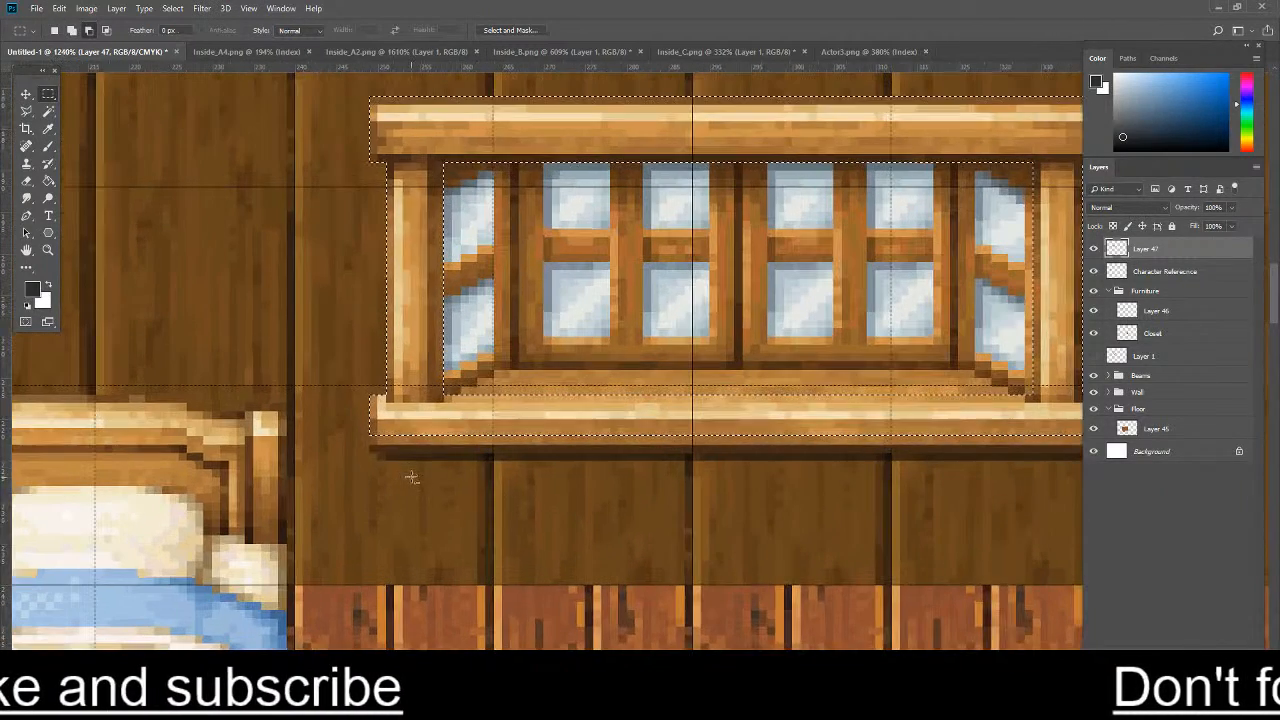
{"action": "left_click_drag", "start_coordinate": [370, 445], "coordinate": [1096, 438]}
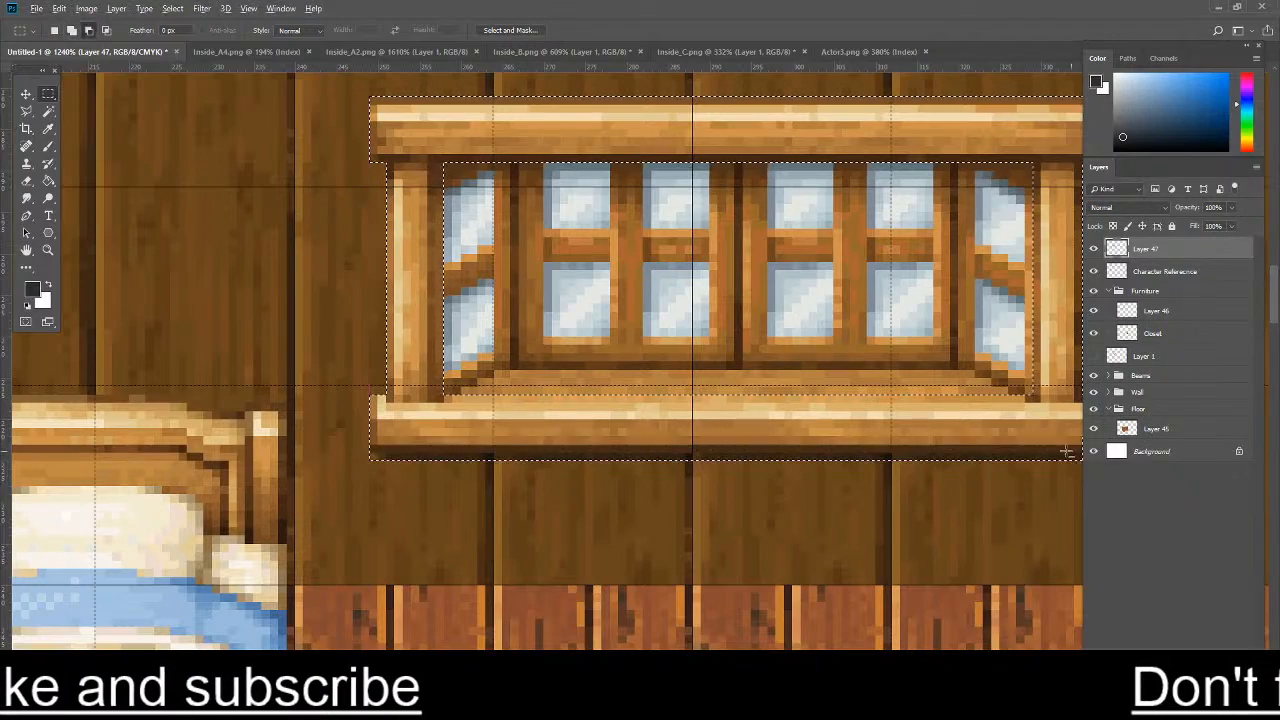
{"action": "scroll", "coordinate": [1080, 450], "scroll_direction": "down", "scroll_amount": 4}
{"action": "scroll", "coordinate": [1063, 450], "scroll_direction": "up", "scroll_amount": 2}
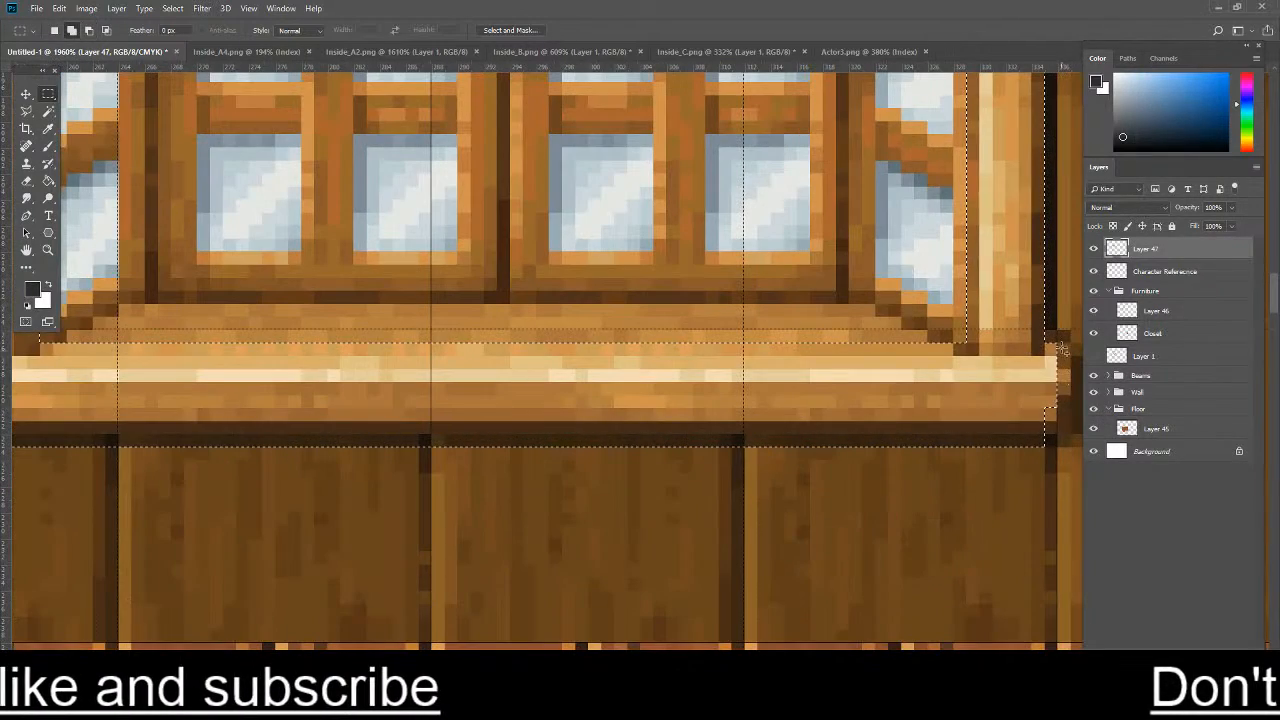
{"action": "scroll", "coordinate": [1060, 388], "scroll_direction": "down", "scroll_amount": 2}
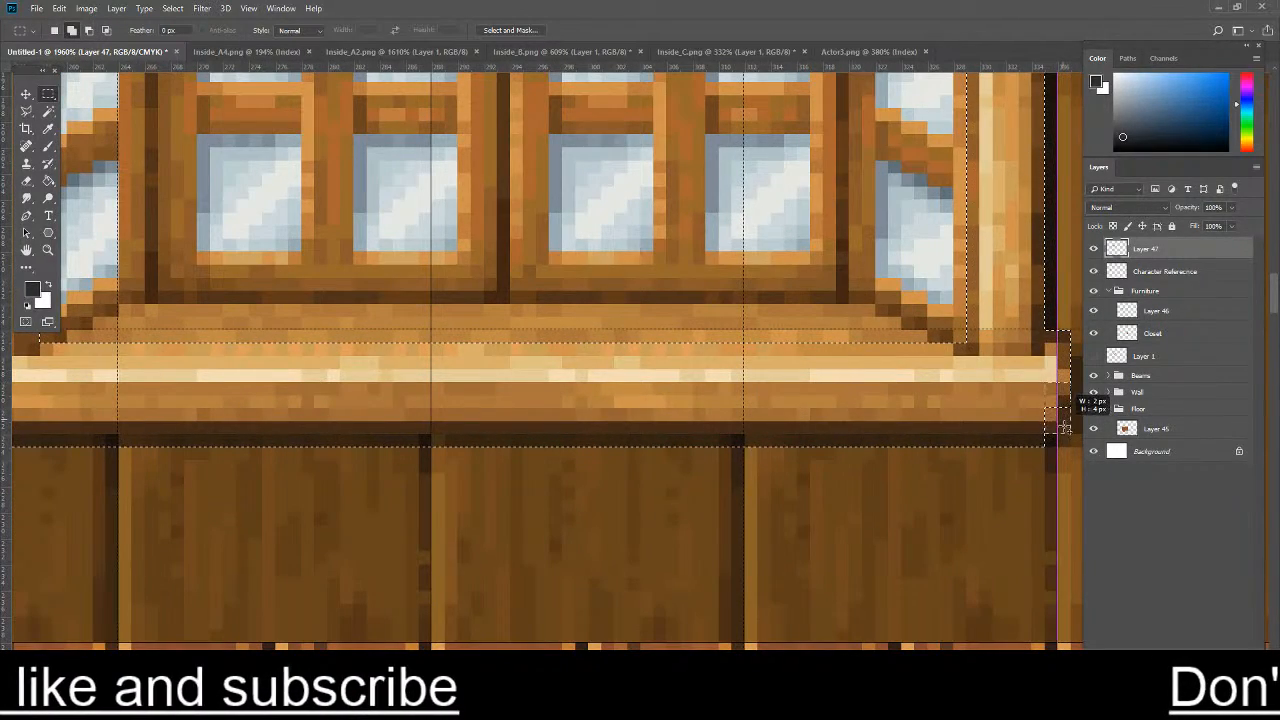
{"action": "scroll", "coordinate": [960, 460], "scroll_direction": "down", "scroll_amount": 1}
{"action": "left_click_drag", "start_coordinate": [1019, 479], "coordinate": [232, 439]}
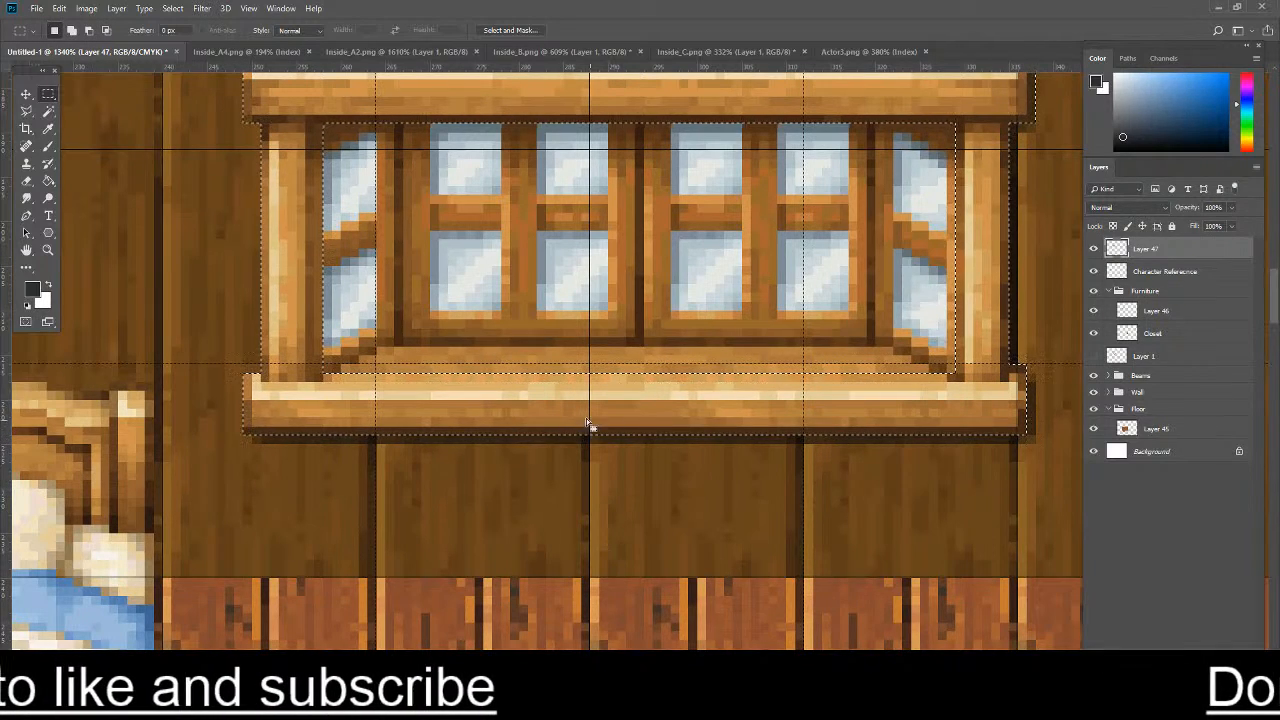
- Extend the frame selection with the upright beside the left slanted panes and the inner ledge along the window's bottom
{"action": "scroll", "coordinate": [363, 224], "scroll_direction": "up", "scroll_amount": 1}
{"action": "scroll", "coordinate": [363, 224], "scroll_direction": "up", "scroll_amount": 1}
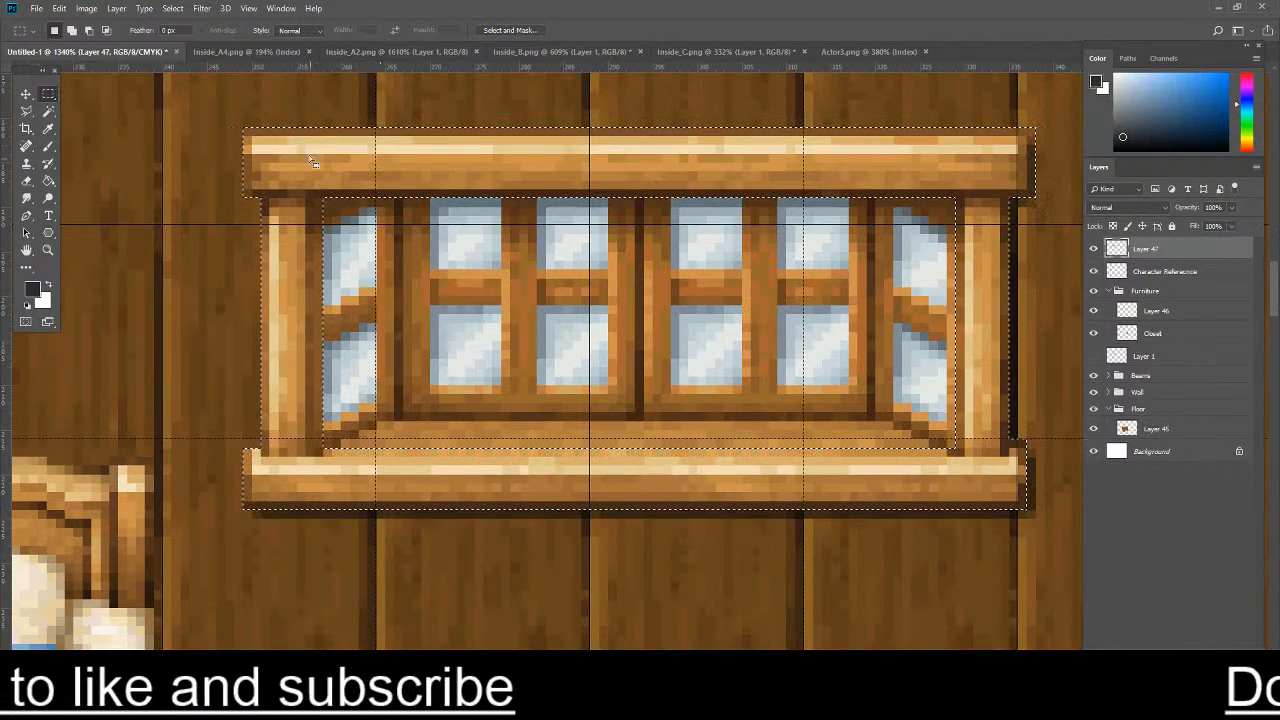
{"action": "scroll", "coordinate": [310, 183], "scroll_direction": "up", "scroll_amount": 2}
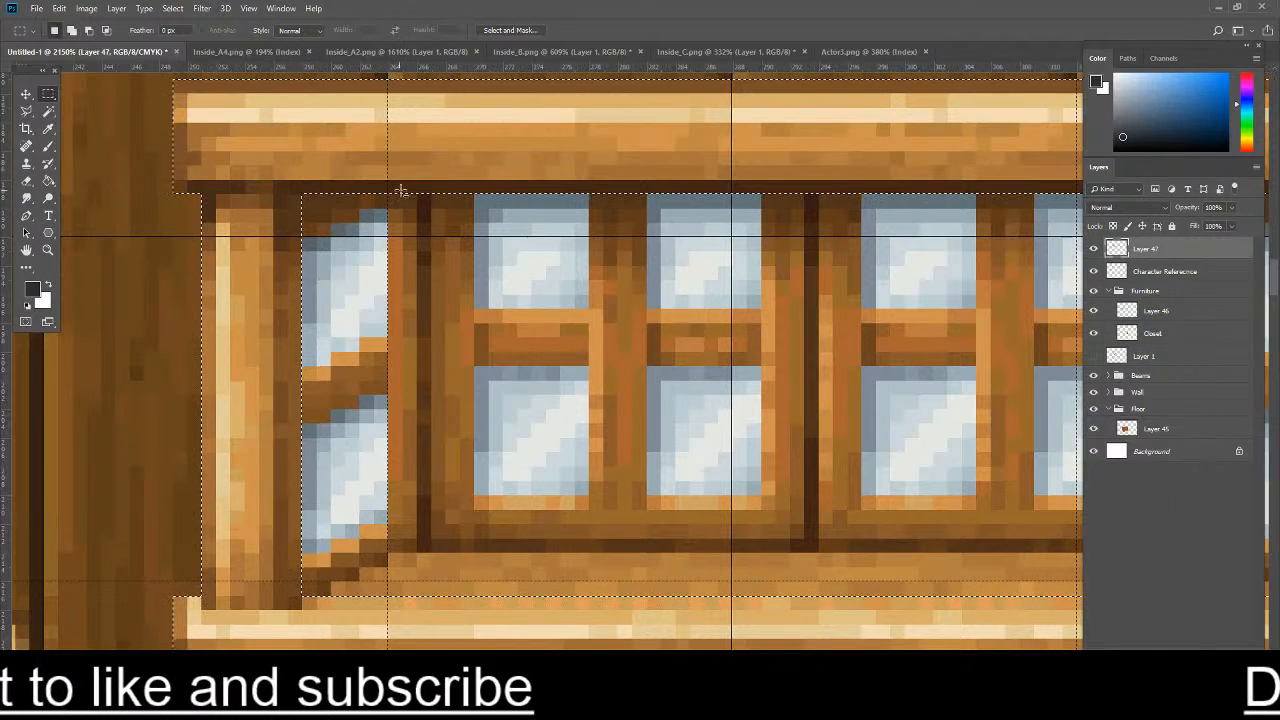
{"action": "scroll", "coordinate": [403, 195], "scroll_direction": "down", "scroll_amount": 2}
{"action": "left_click_drag", "start_coordinate": [456, 371], "coordinate": [454, 446]}
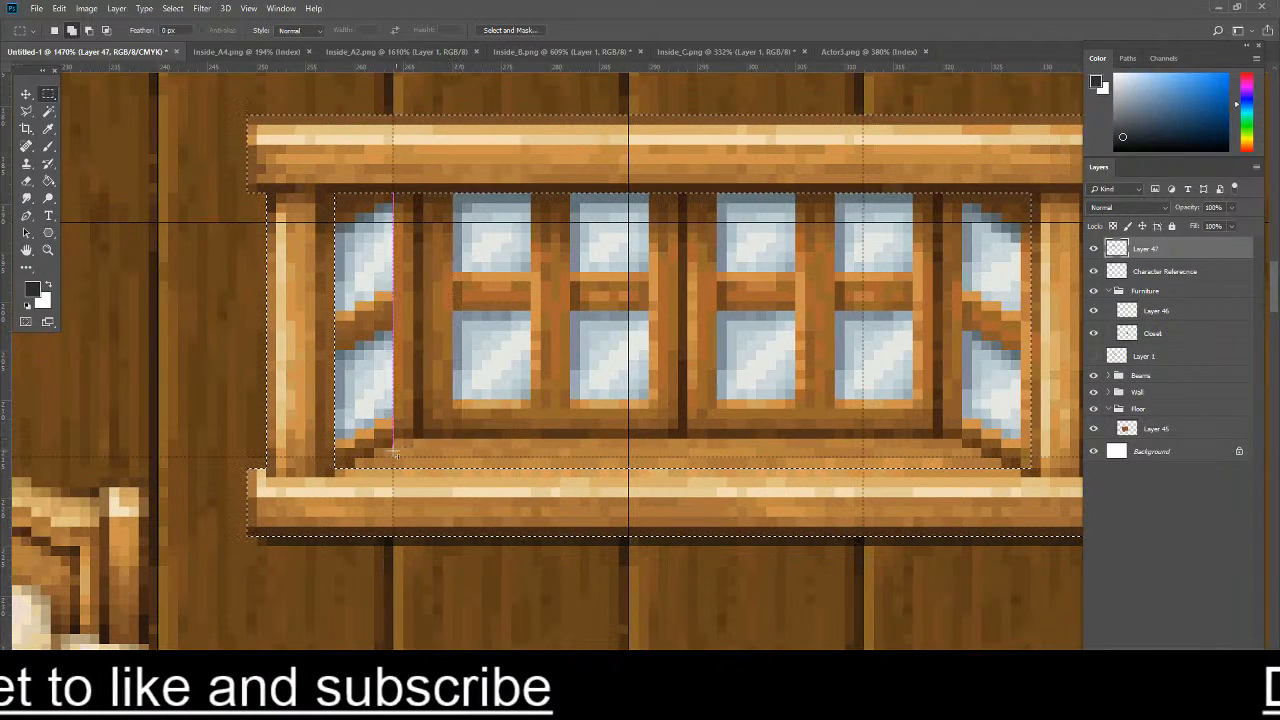
{"action": "left_click_drag", "start_coordinate": [375, 419], "coordinate": [469, 443]}
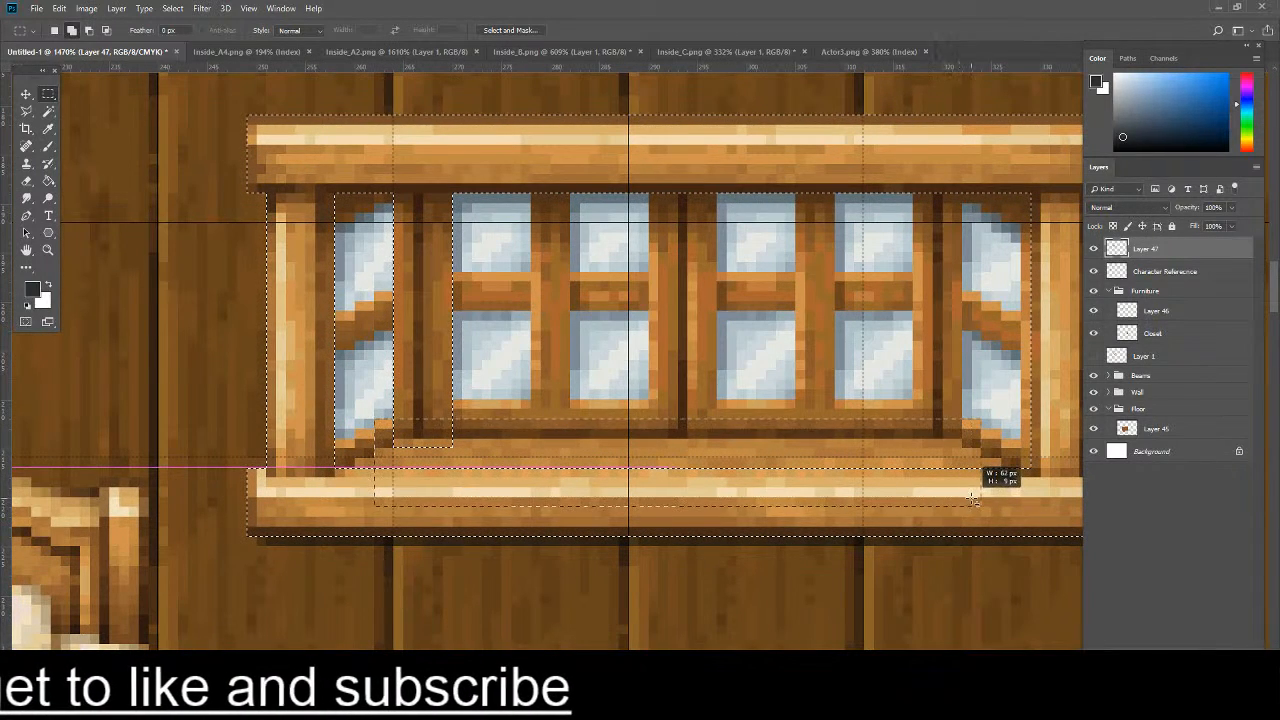
{"action": "left_click_drag", "start_coordinate": [977, 499], "coordinate": [979, 496]}
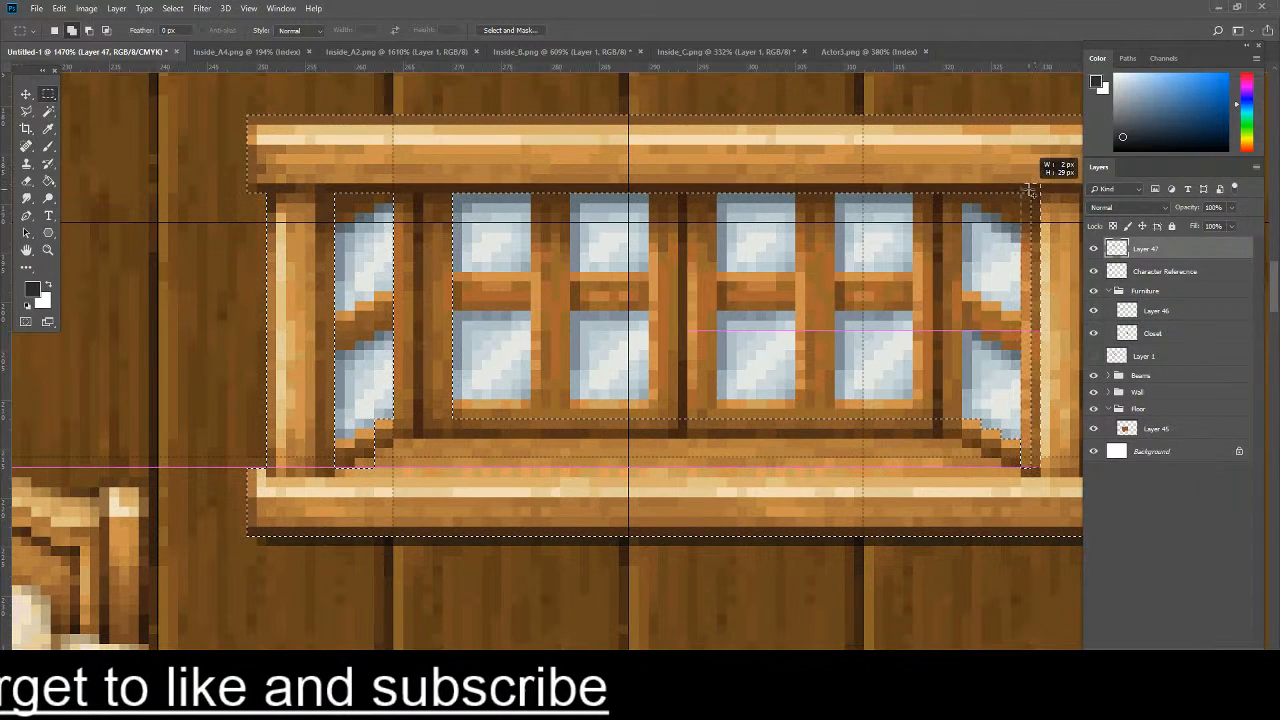
- Add the wood around the right slanted panes to the selection, including both uprights, the slanted crossbar and the stepped upper edge
{"action": "left_click_drag", "start_coordinate": [1029, 190], "coordinate": [855, 175]}
{"action": "left_click_drag", "start_coordinate": [926, 192], "coordinate": [922, 191]}
{"action": "left_click_drag", "start_coordinate": [914, 194], "coordinate": [960, 426]}
{"action": "left_click_drag", "start_coordinate": [963, 295], "coordinate": [980, 330]}
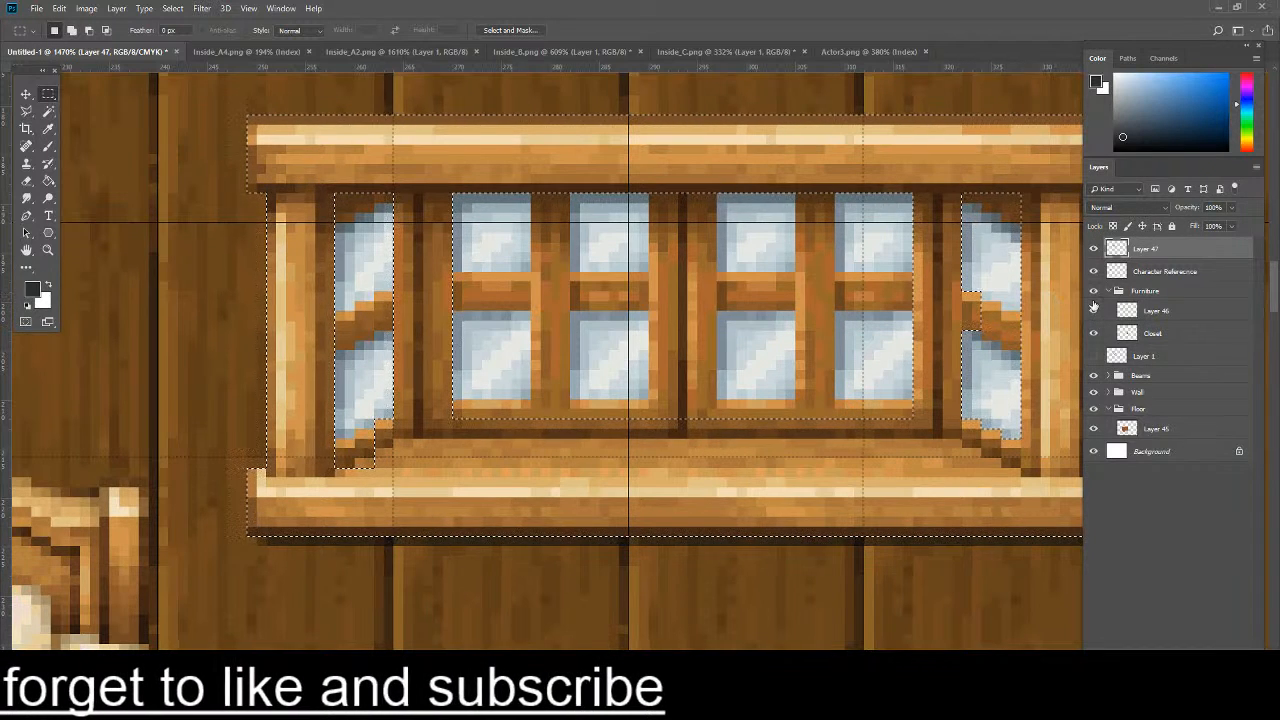
{"action": "left_click_drag", "start_coordinate": [978, 298], "coordinate": [1034, 325]}
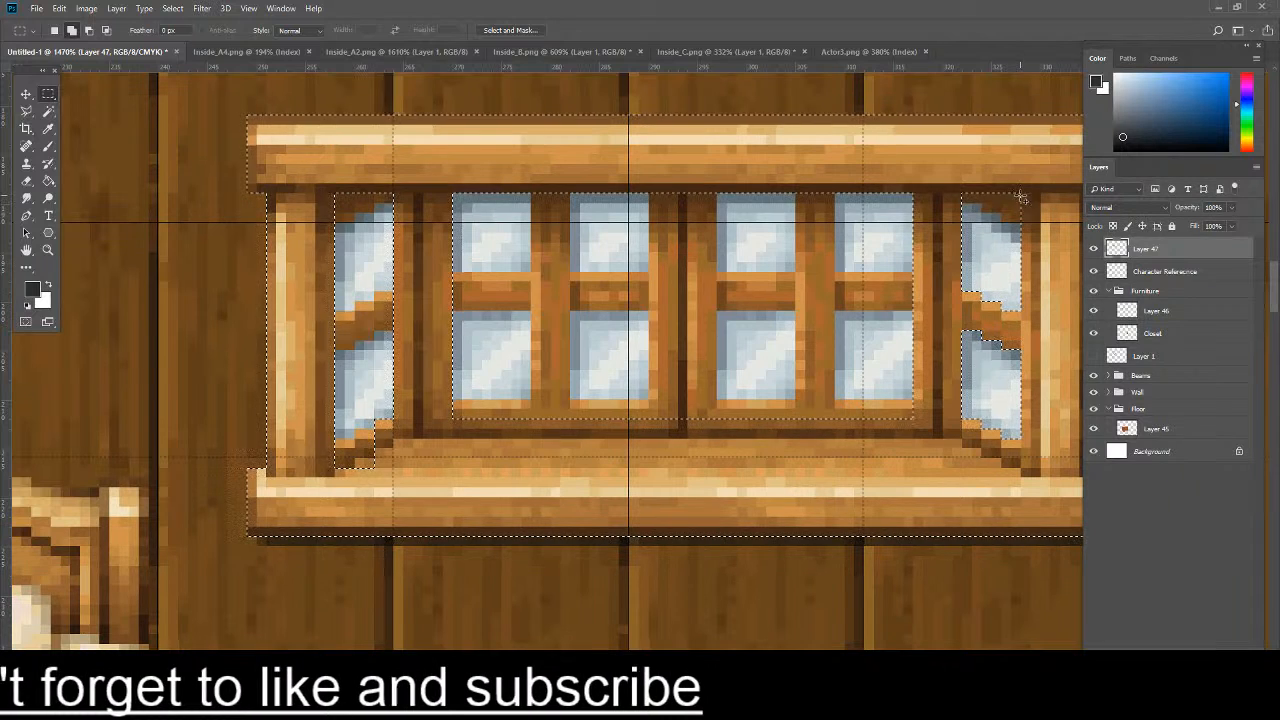
{"action": "left_click_drag", "start_coordinate": [985, 210], "coordinate": [1013, 215]}
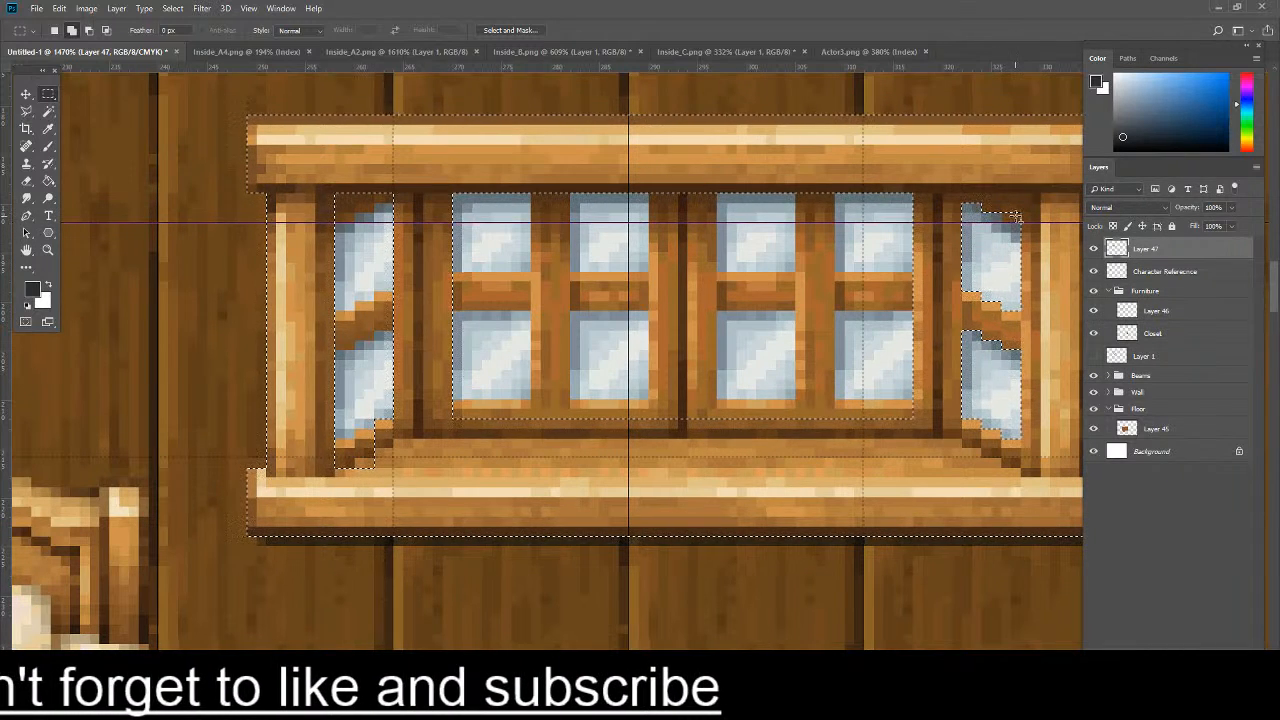
- Add the right sash's vertical divider, its lower rail and the window's central upright to the frame selection
{"action": "left_click_drag", "start_coordinate": [796, 193], "coordinate": [838, 342]}
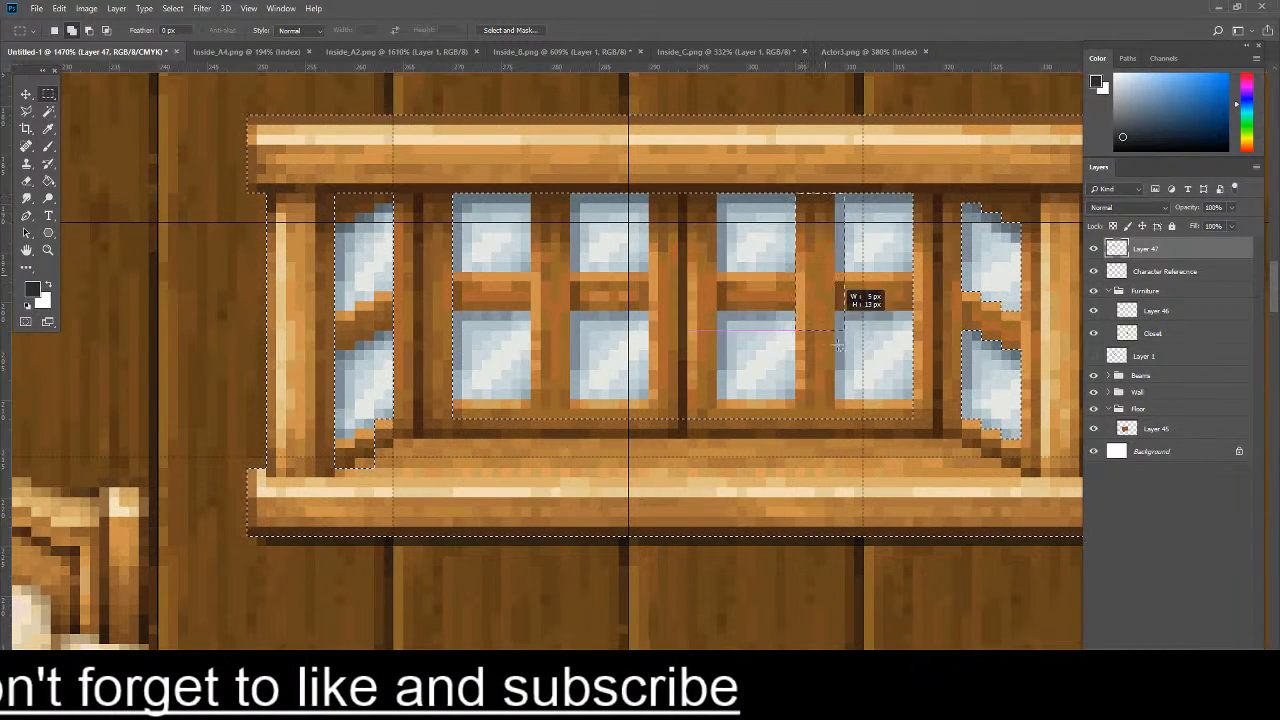
{"action": "left_click_drag", "start_coordinate": [831, 412], "coordinate": [832, 413]}
{"action": "left_click_drag", "start_coordinate": [922, 410], "coordinate": [681, 443]}
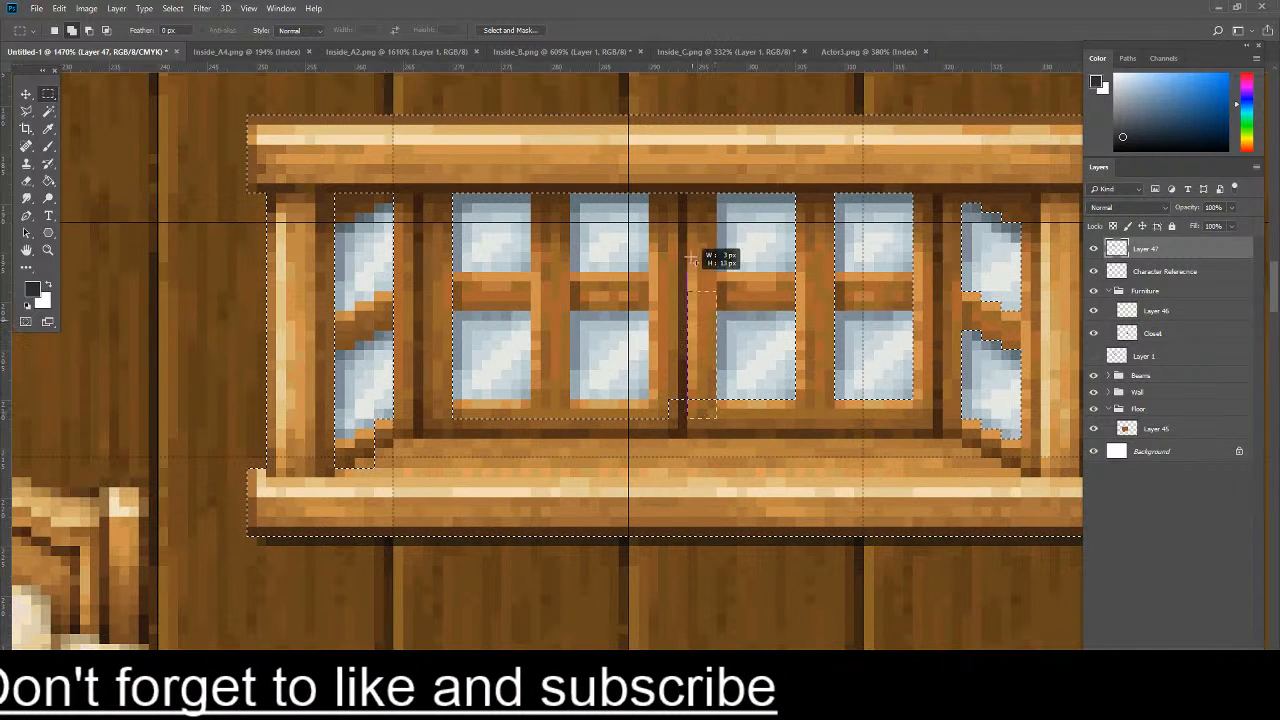
{"action": "left_click_drag", "start_coordinate": [659, 195], "coordinate": [660, 200]}
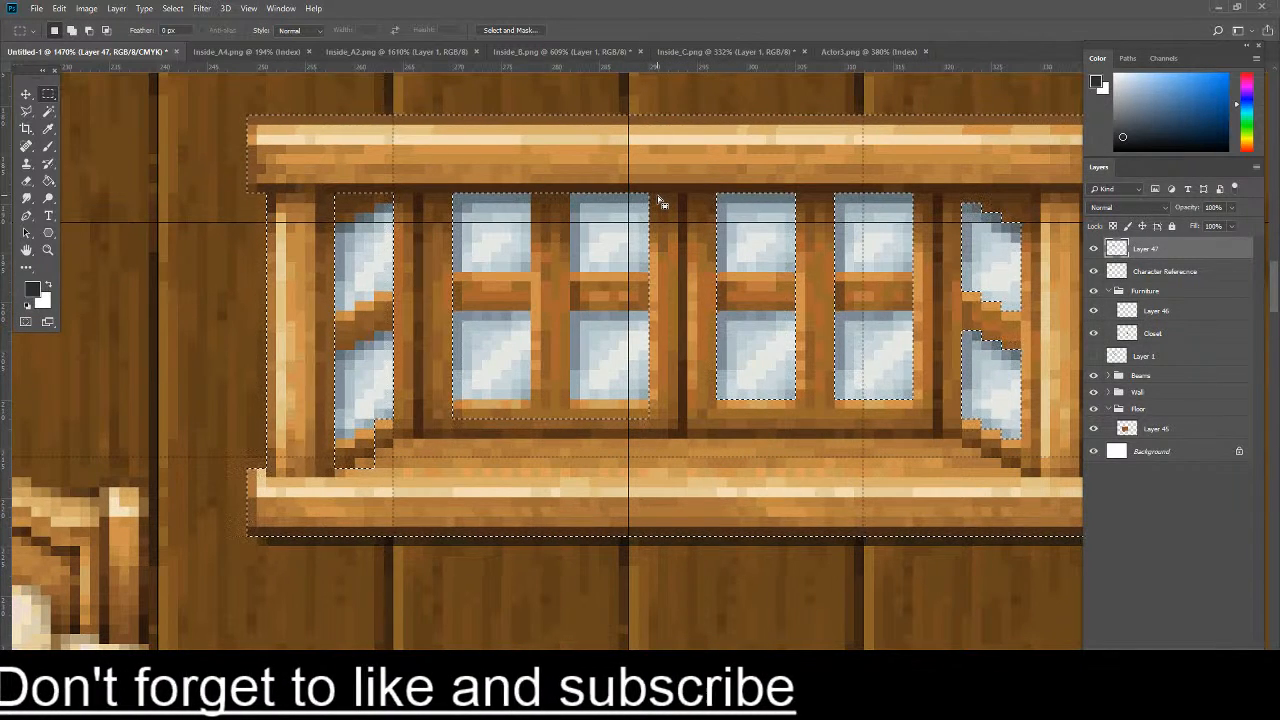
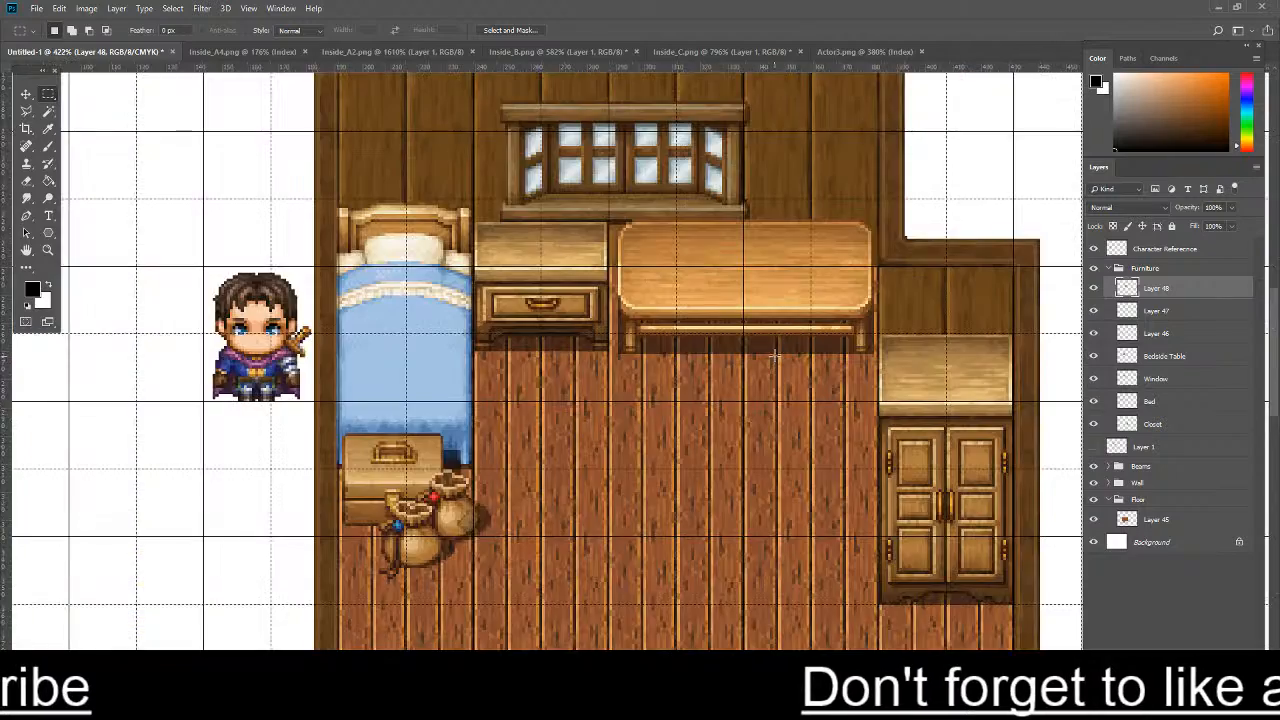
- Look over the furnished room and browse the Inside_B tileset for further wall decorations
{"action": "scroll", "coordinate": [775, 354], "scroll_direction": "up", "scroll_amount": 4}
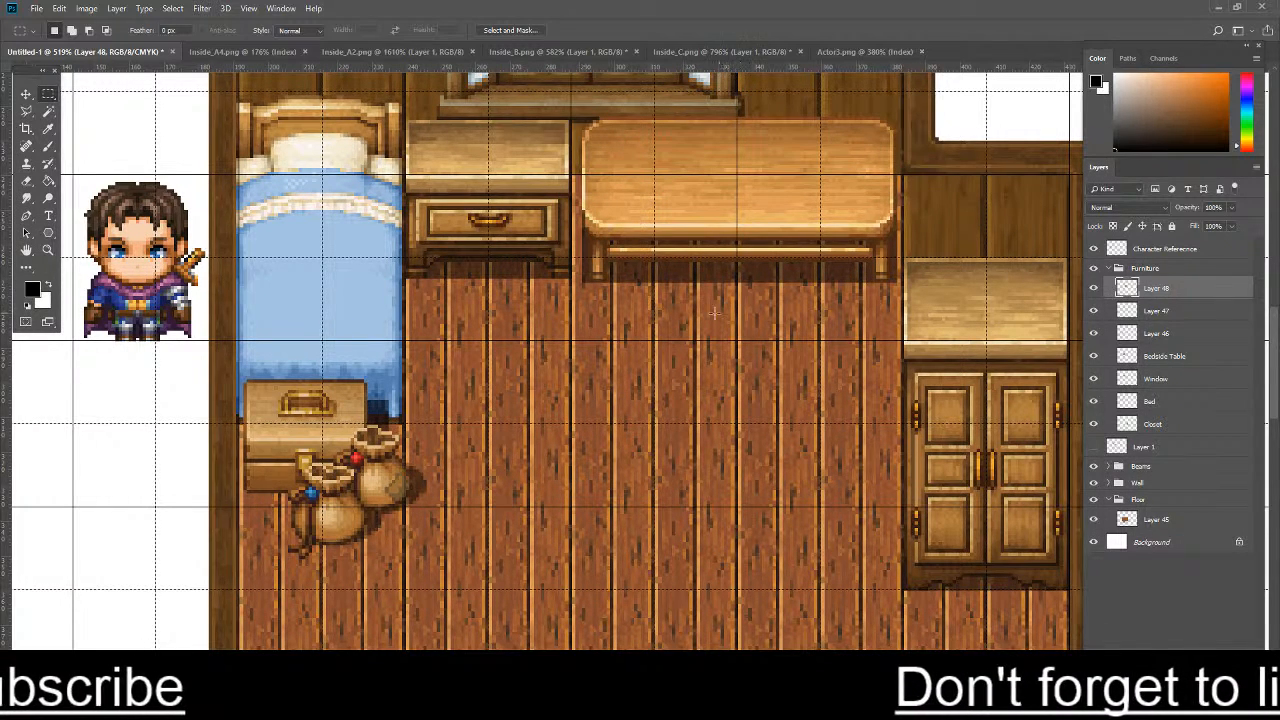
{"action": "scroll", "coordinate": [714, 314], "scroll_direction": "down", "scroll_amount": 1}
{"action": "scroll", "coordinate": [711, 317], "scroll_direction": "up", "scroll_amount": 2}
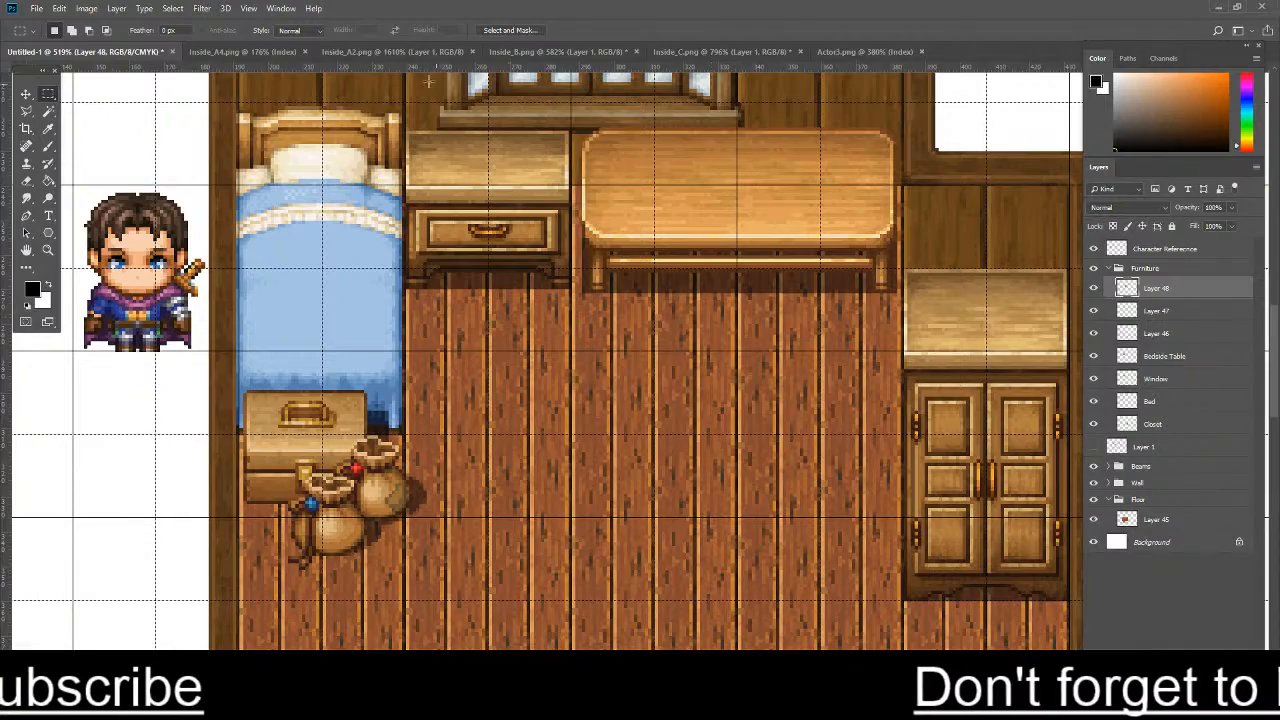
{"action": "left_click", "coordinate": [340, 51]}
{"action": "left_click", "coordinate": [525, 51]}
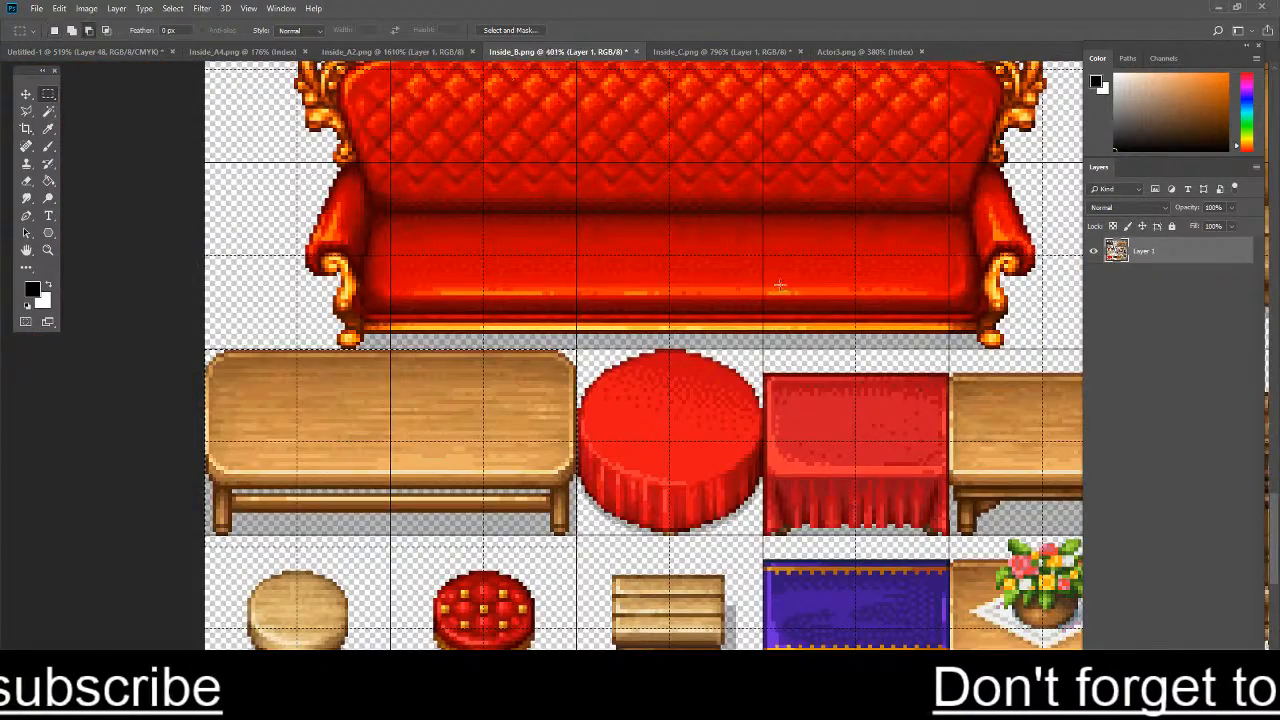
{"action": "scroll", "coordinate": [780, 286], "scroll_direction": "down", "scroll_amount": 5}
{"action": "scroll", "coordinate": [655, 465], "scroll_direction": "up", "scroll_amount": 1}
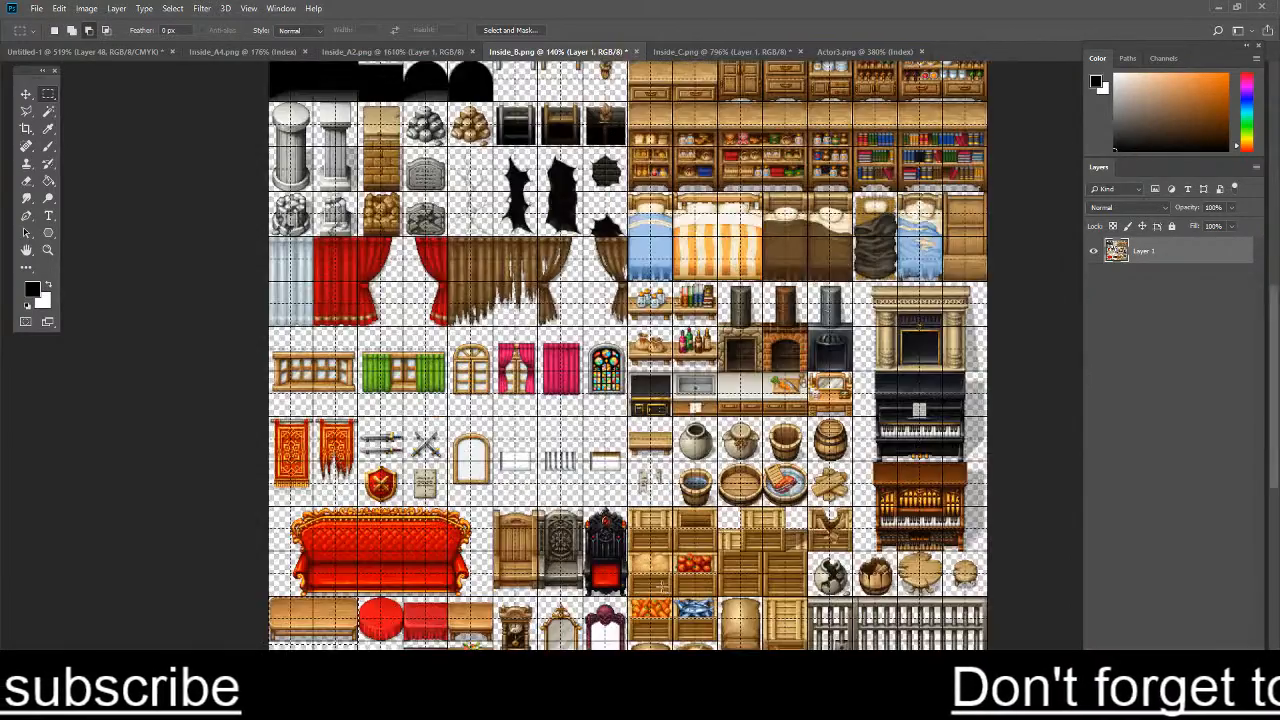
{"action": "scroll", "coordinate": [367, 464], "scroll_direction": "up", "scroll_amount": 9}
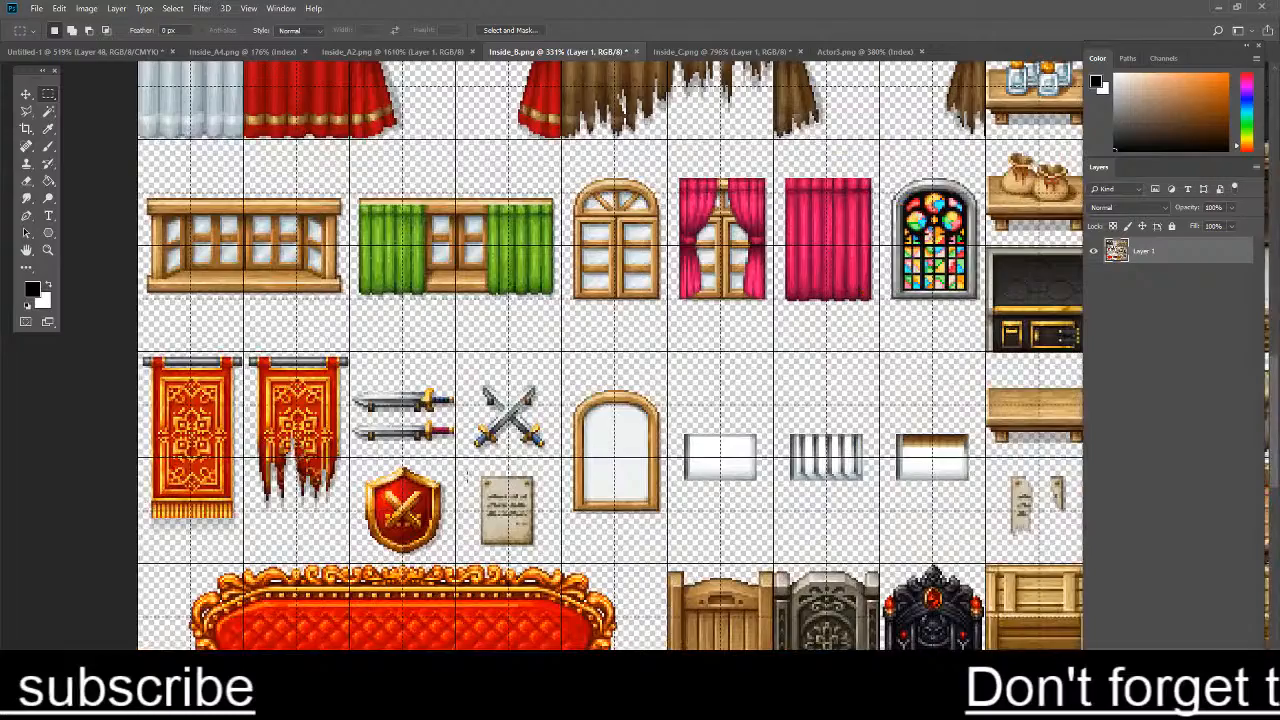
{"action": "left_click_drag", "start_coordinate": [463, 466], "coordinate": [548, 554]}
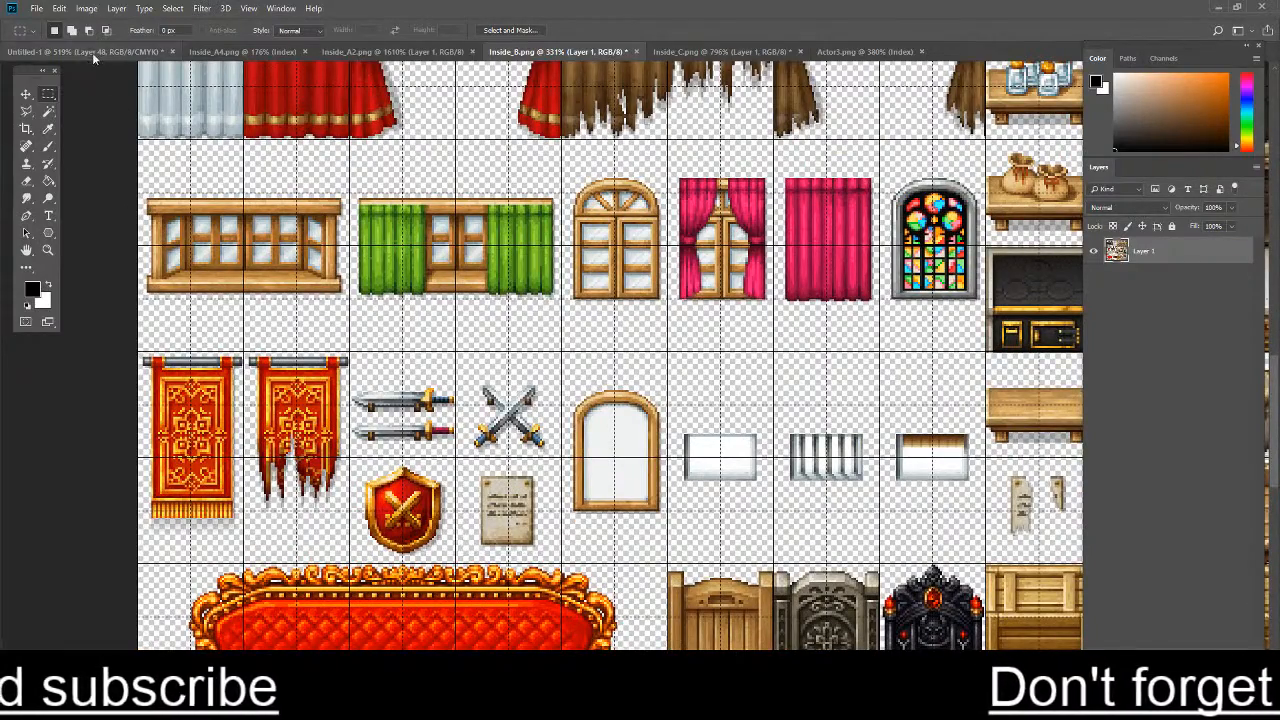
- Return to the room map and examine its back wall around the window
{"action": "left_click", "coordinate": [93, 51]}
{"action": "scroll", "coordinate": [683, 333], "scroll_direction": "down", "scroll_amount": 1}
{"action": "scroll", "coordinate": [683, 333], "scroll_direction": "down", "scroll_amount": 4}
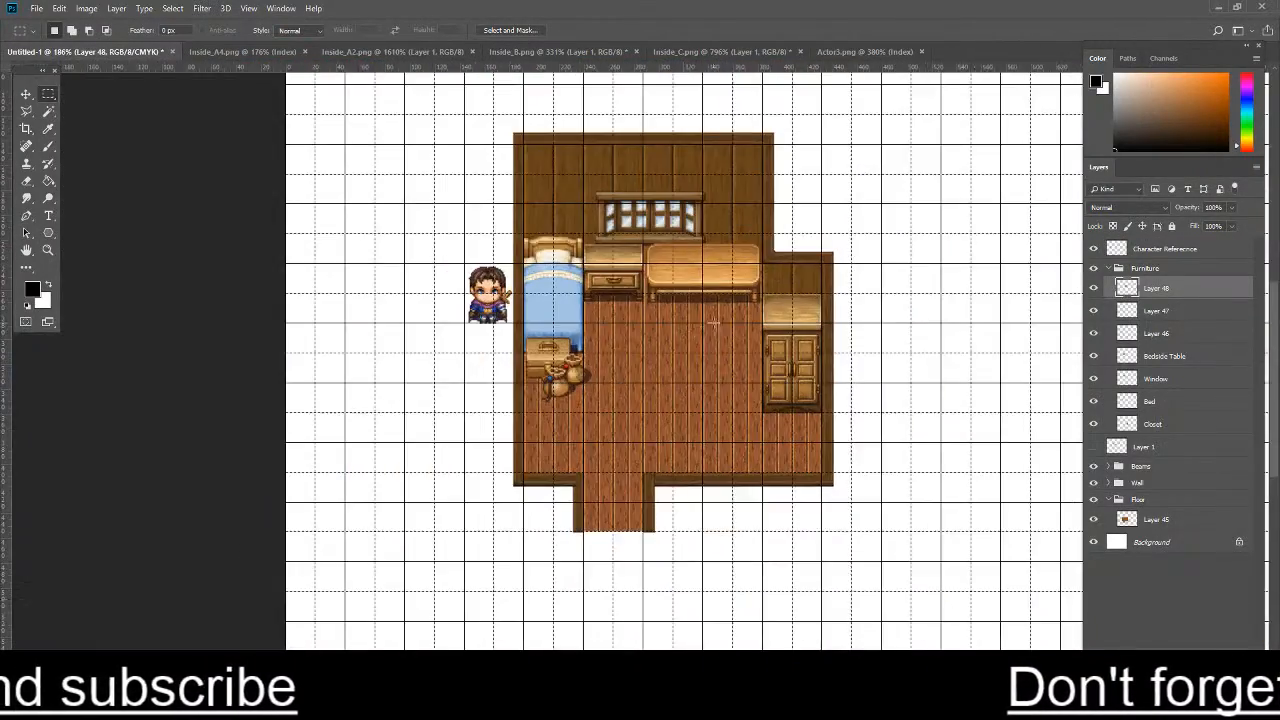
{"action": "scroll", "coordinate": [718, 325], "scroll_direction": "up", "scroll_amount": 3}
{"action": "scroll", "coordinate": [686, 226], "scroll_direction": "up", "scroll_amount": 1}
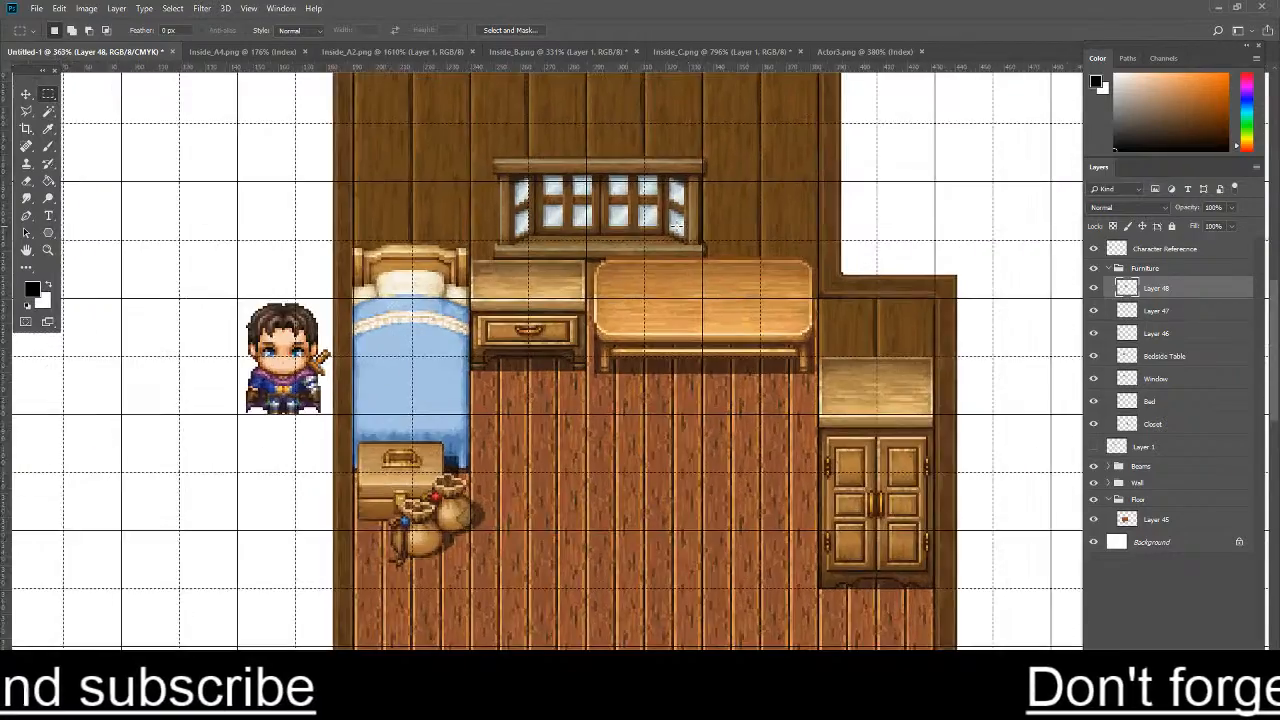
{"action": "scroll", "coordinate": [678, 223], "scroll_direction": "down", "scroll_amount": 3}
{"action": "scroll", "coordinate": [537, 132], "scroll_direction": "up", "scroll_amount": 3}
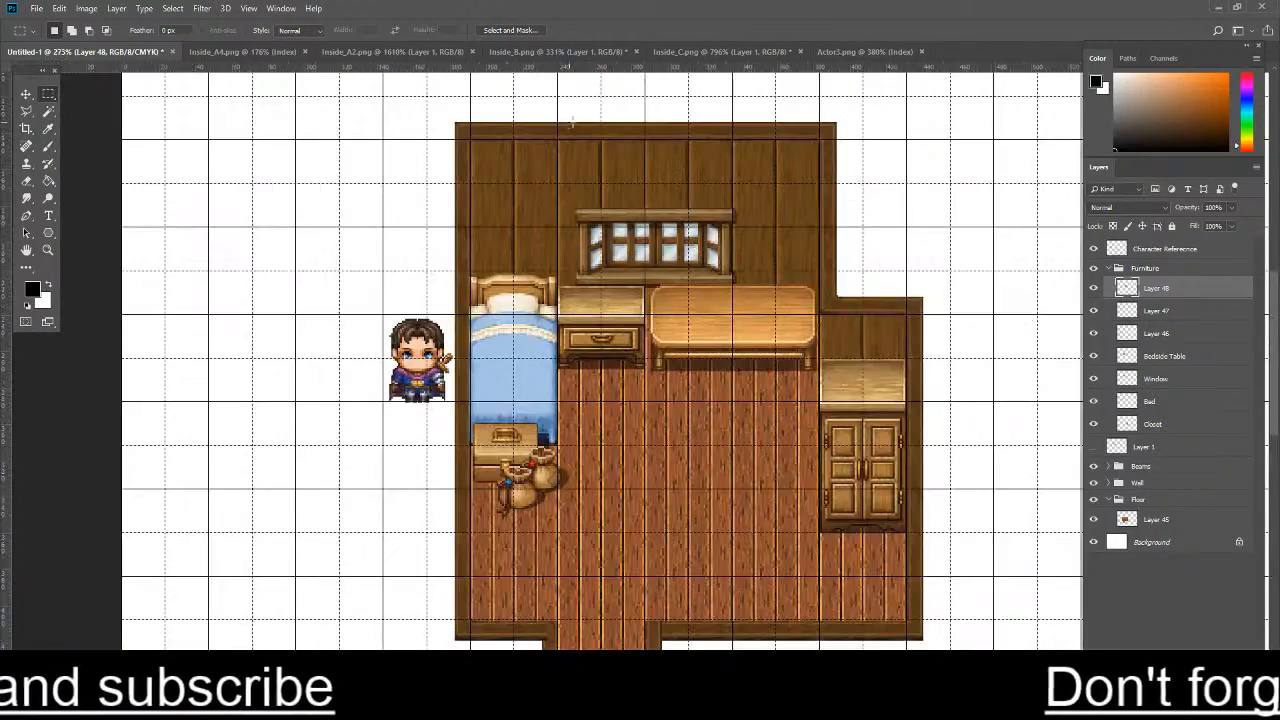
{"action": "scroll", "coordinate": [520, 155], "scroll_direction": "up", "scroll_amount": 2}
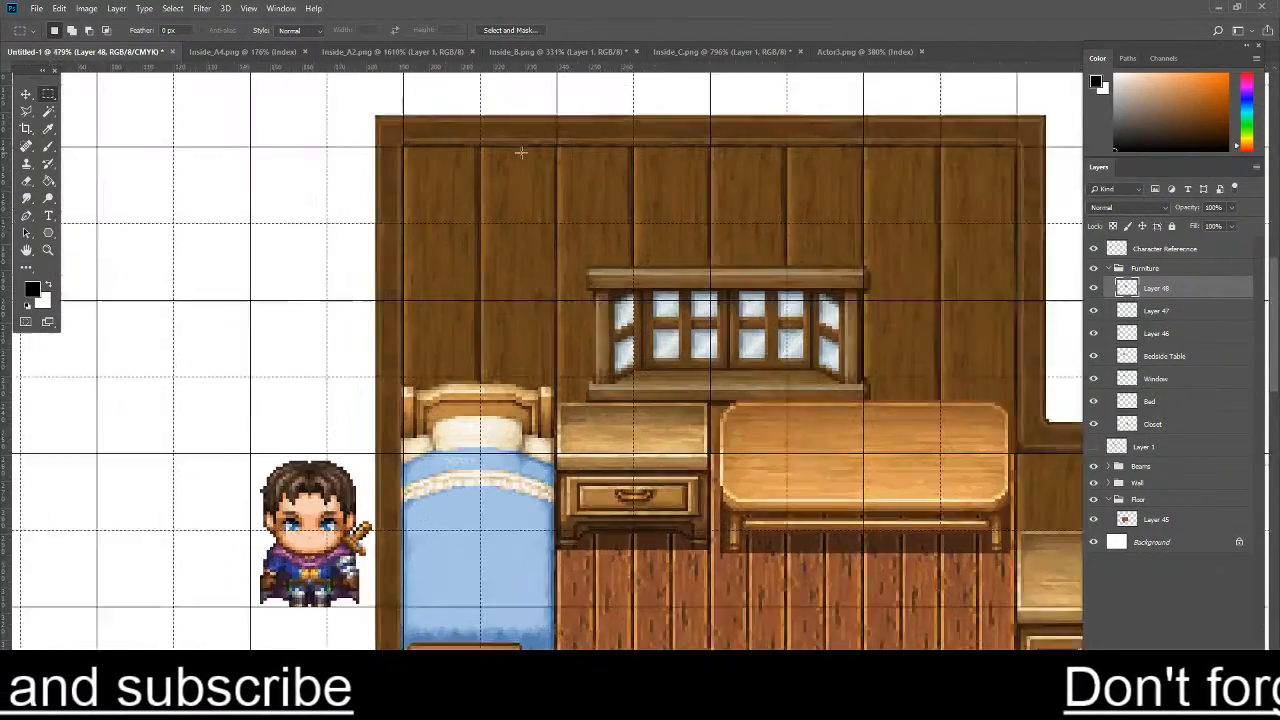
- Collapse the Furniture group and merge the Wall group's layers, Layer 3 through Layer 7, into one
{"action": "left_click", "coordinate": [1108, 268]}
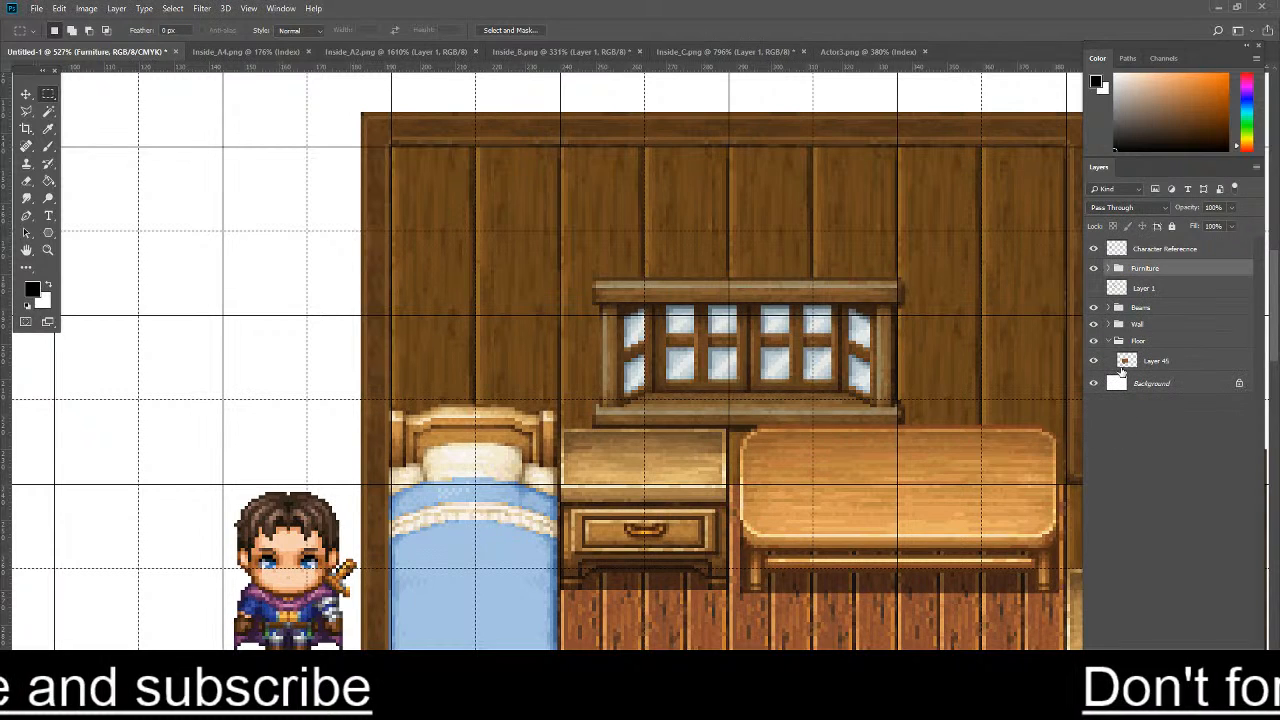
{"action": "left_click", "coordinate": [1108, 325]}
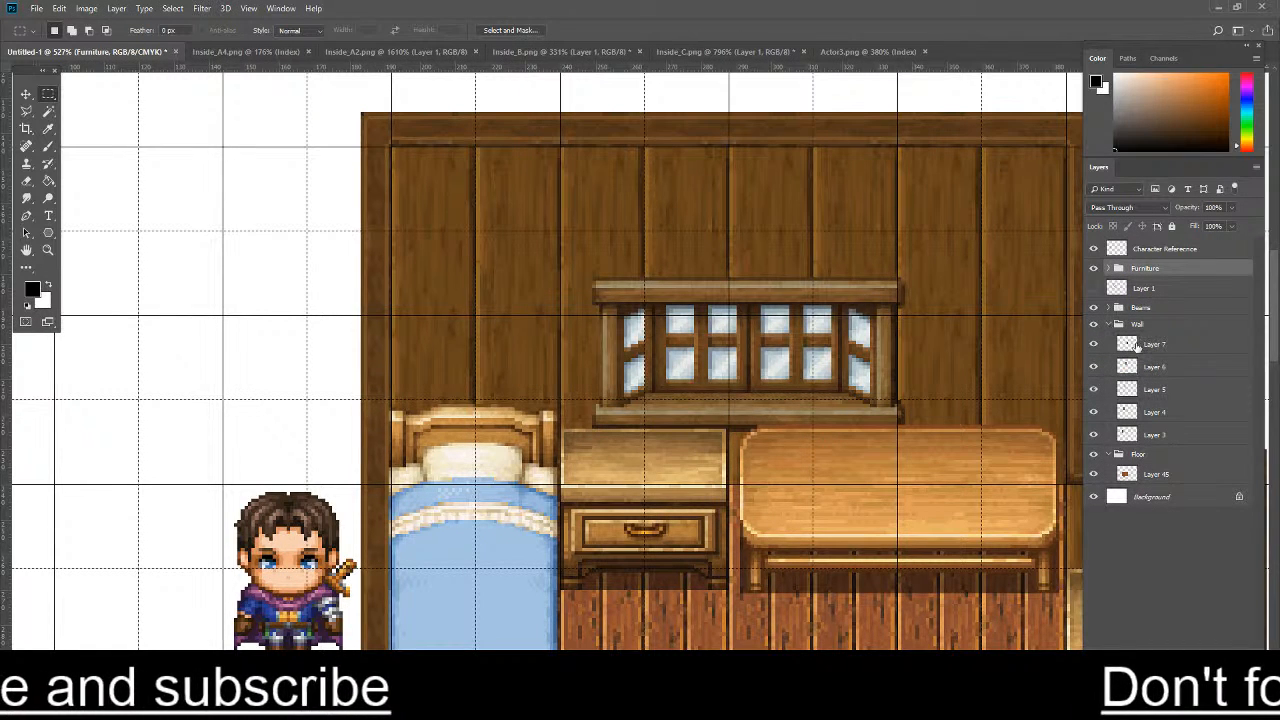
{"action": "left_click", "coordinate": [1145, 345]}
{"action": "left_click", "coordinate": [1173, 429], "text": "shift"}
{"action": "right_click", "coordinate": [1181, 378]}
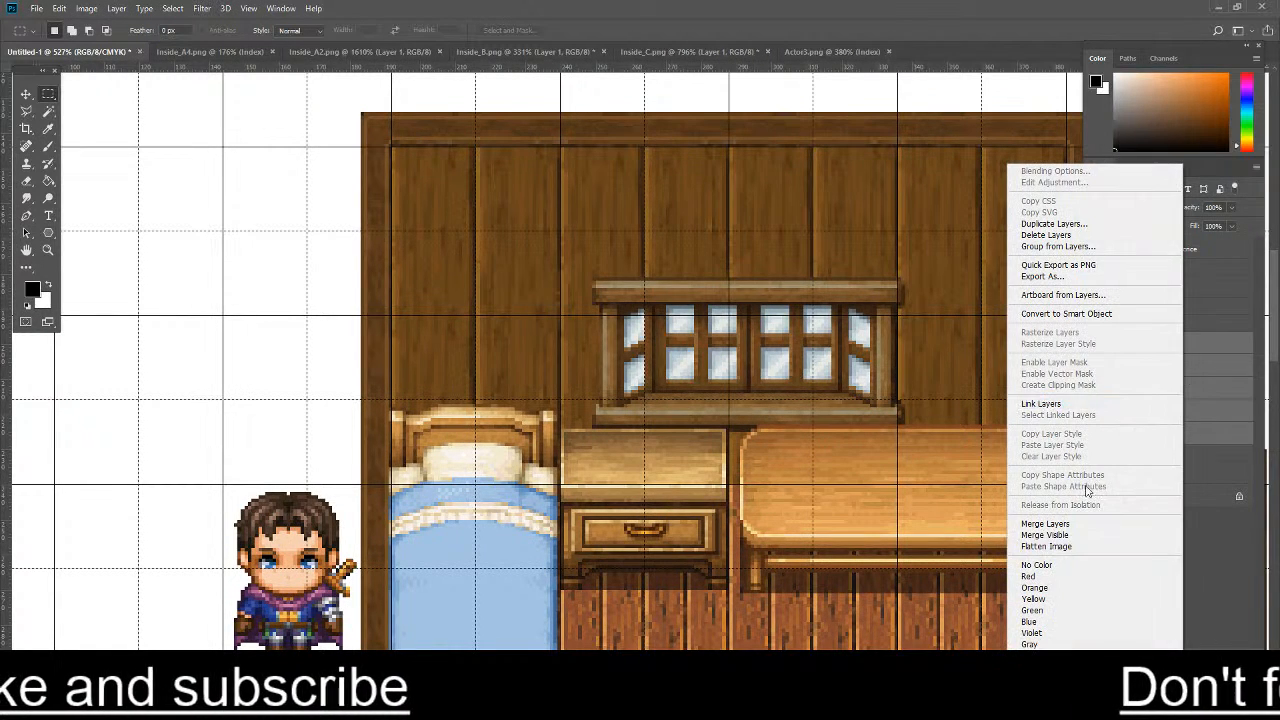
{"action": "left_click", "coordinate": [1090, 520]}
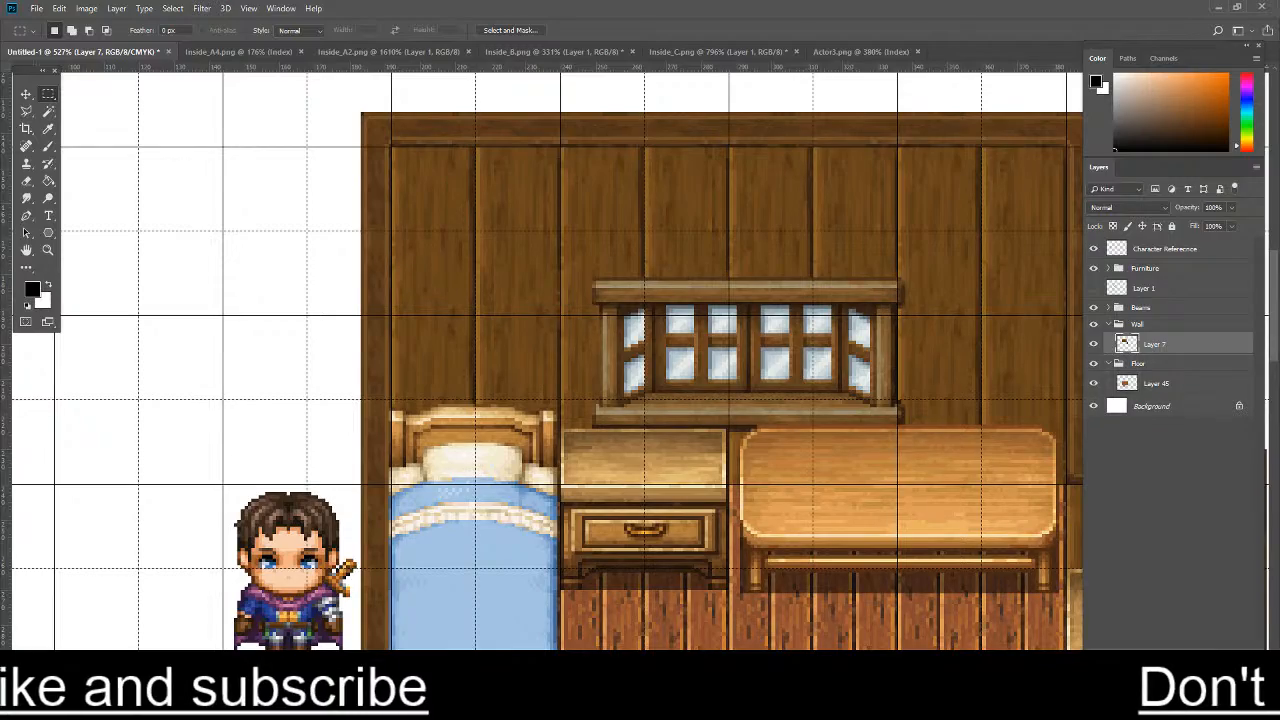
- Copy a long strip of the wooden post beside the light blue wall panel in the Inside_A4 tileset
{"action": "left_click", "coordinate": [272, 47]}
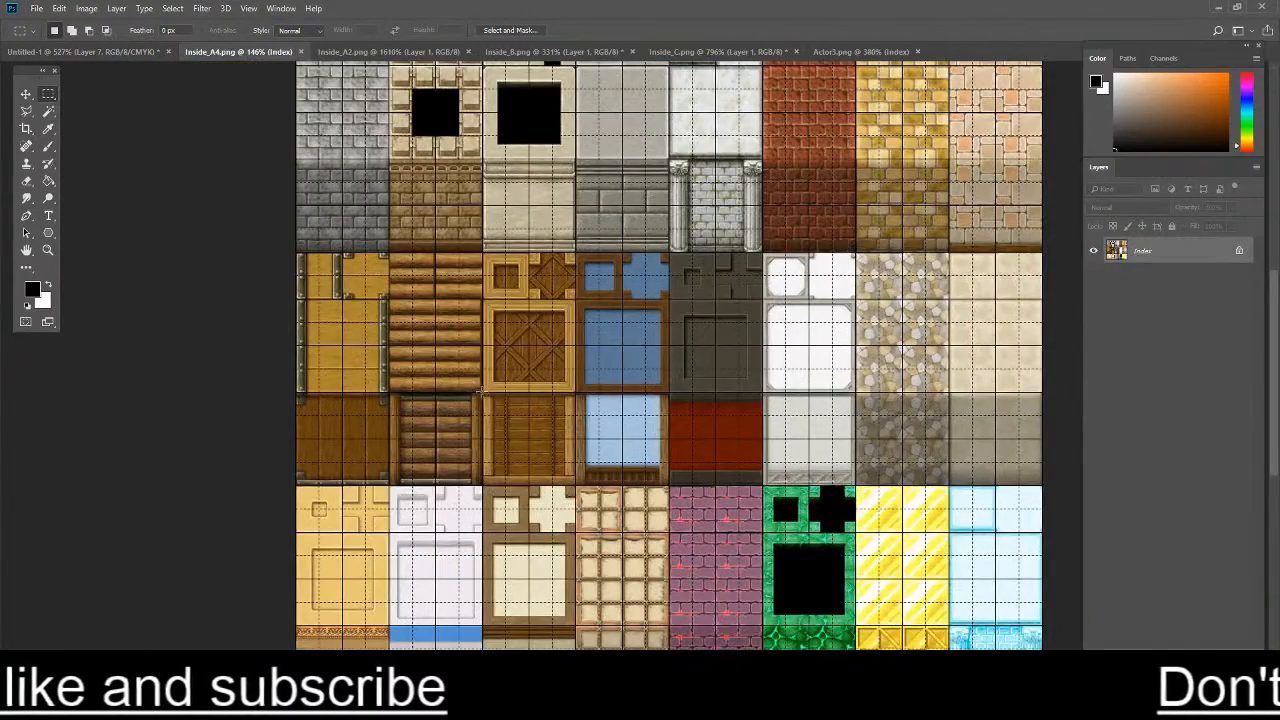
{"action": "scroll", "coordinate": [627, 443], "scroll_direction": "up", "scroll_amount": 3}
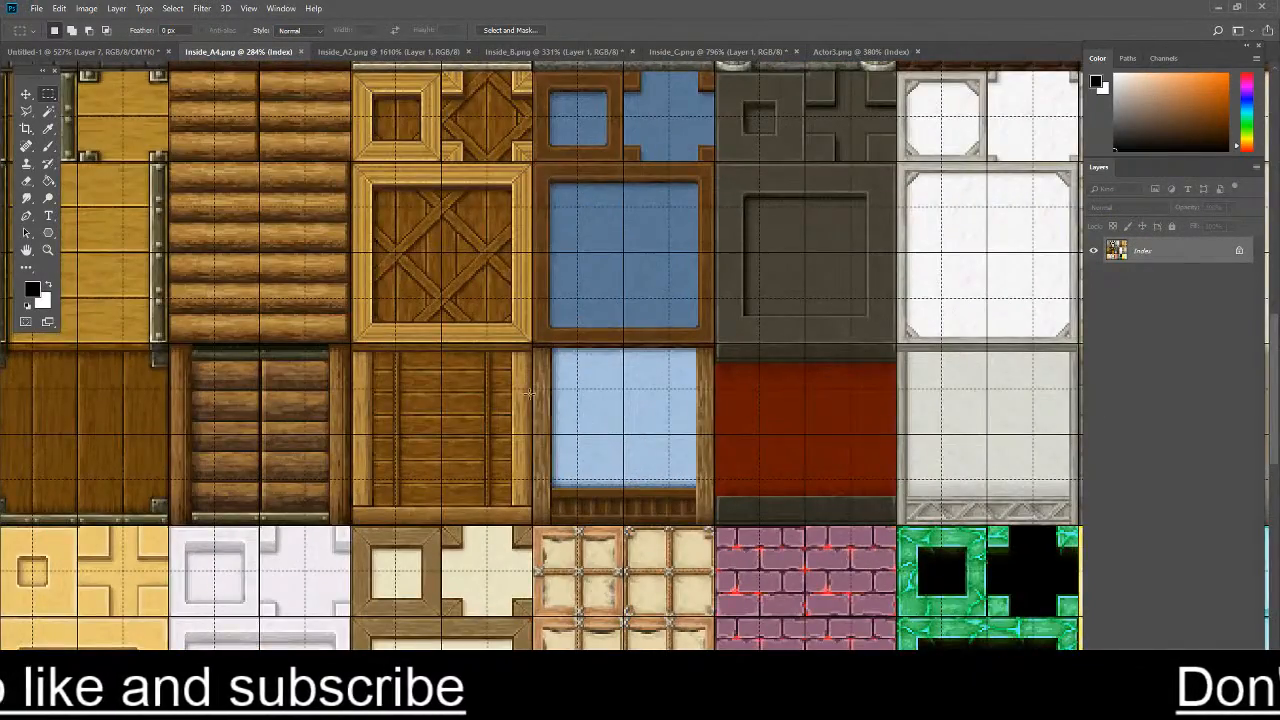
{"action": "scroll", "coordinate": [530, 393], "scroll_direction": "up", "scroll_amount": 4}
{"action": "left_click_drag", "start_coordinate": [537, 287], "coordinate": [586, 607]}
{"action": "key", "text": "ctrl+c"}
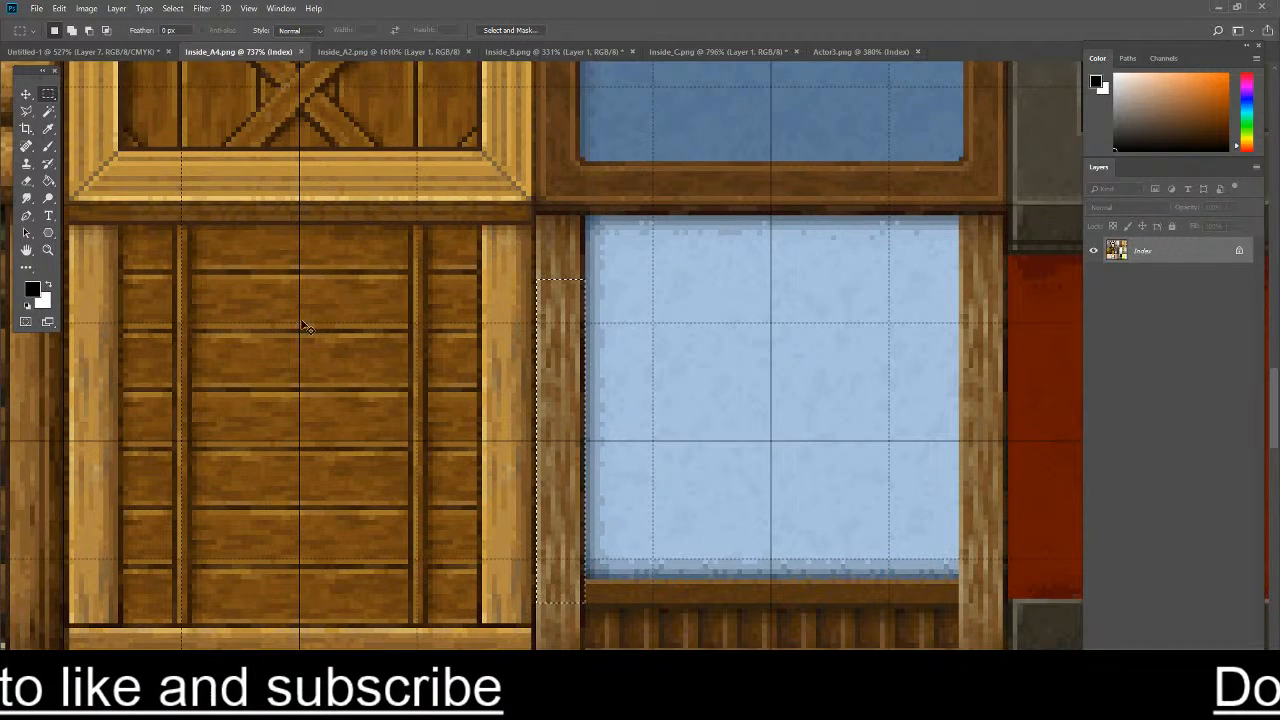
- Paste the strip into the room map, rotate it 90° and place it along the back wall's upper edge, starting at the left corner
{"action": "left_click", "coordinate": [80, 51]}
{"action": "key", "text": "ctrl+v"}
{"action": "key", "text": "ctrl+t"}
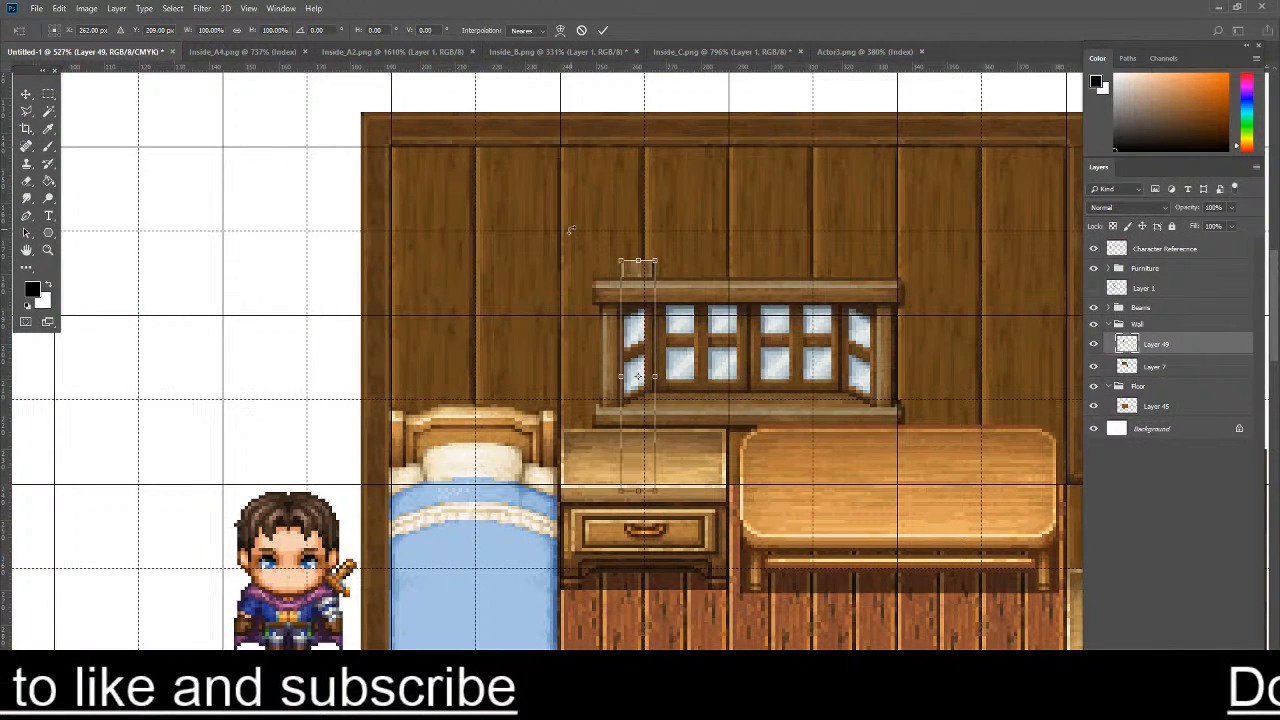
{"action": "right_click", "coordinate": [642, 280]}
{"action": "left_click", "coordinate": [690, 417]}
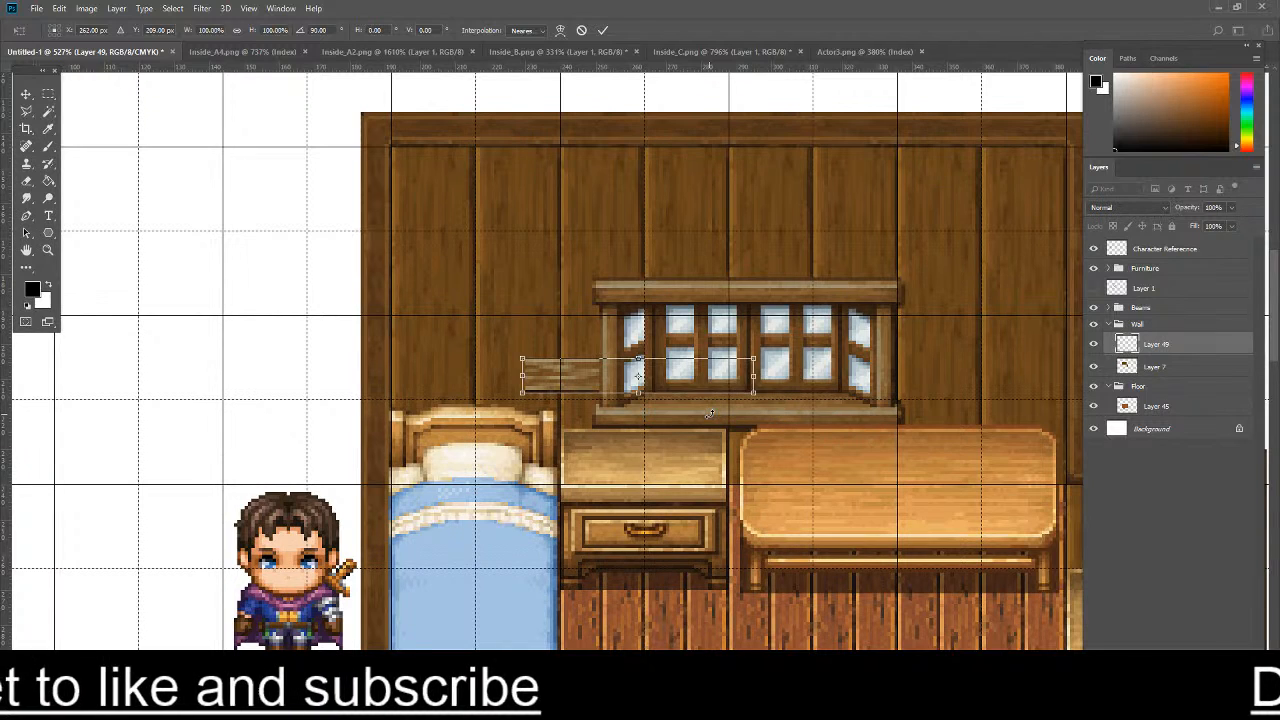
{"action": "left_click_drag", "start_coordinate": [563, 377], "coordinate": [439, 168]}
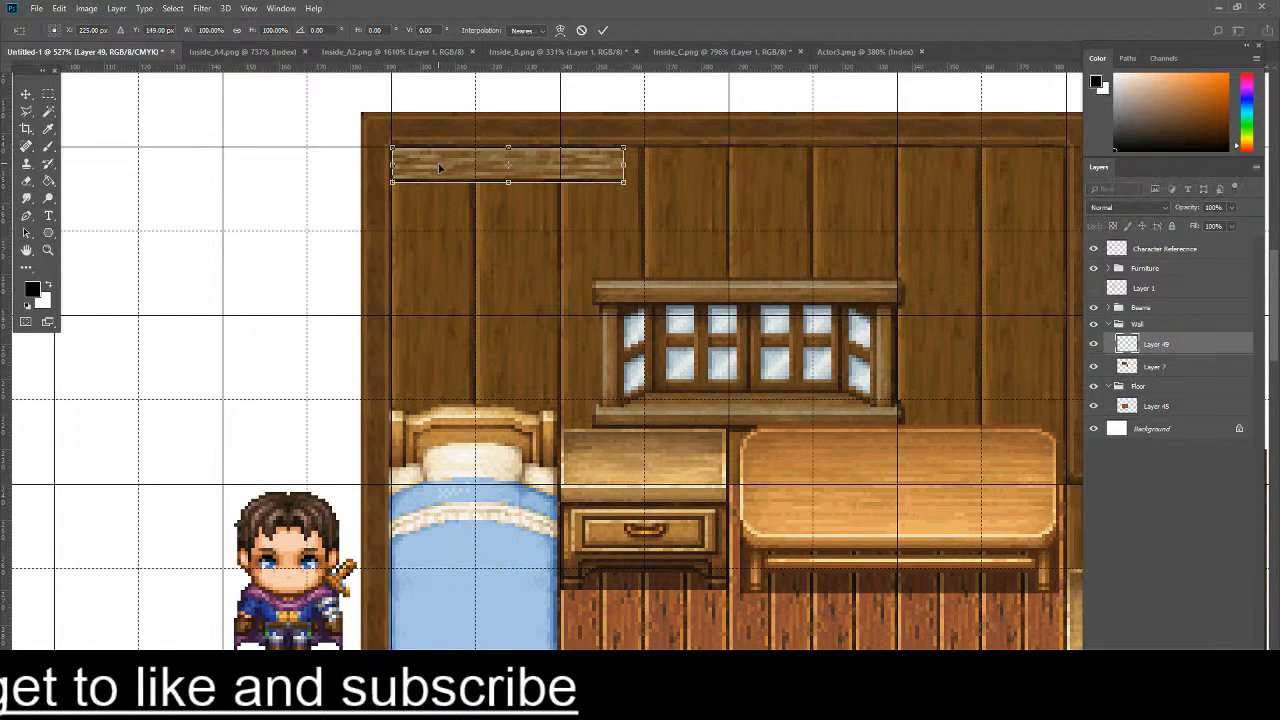
{"action": "key", "text": "Return"}
- Duplicate the horizontal beam and set the copy end to end with the first piece
{"action": "scroll", "coordinate": [738, 177], "scroll_direction": "down", "scroll_amount": 9}
{"action": "scroll", "coordinate": [838, 162], "scroll_direction": "up", "scroll_amount": 10}
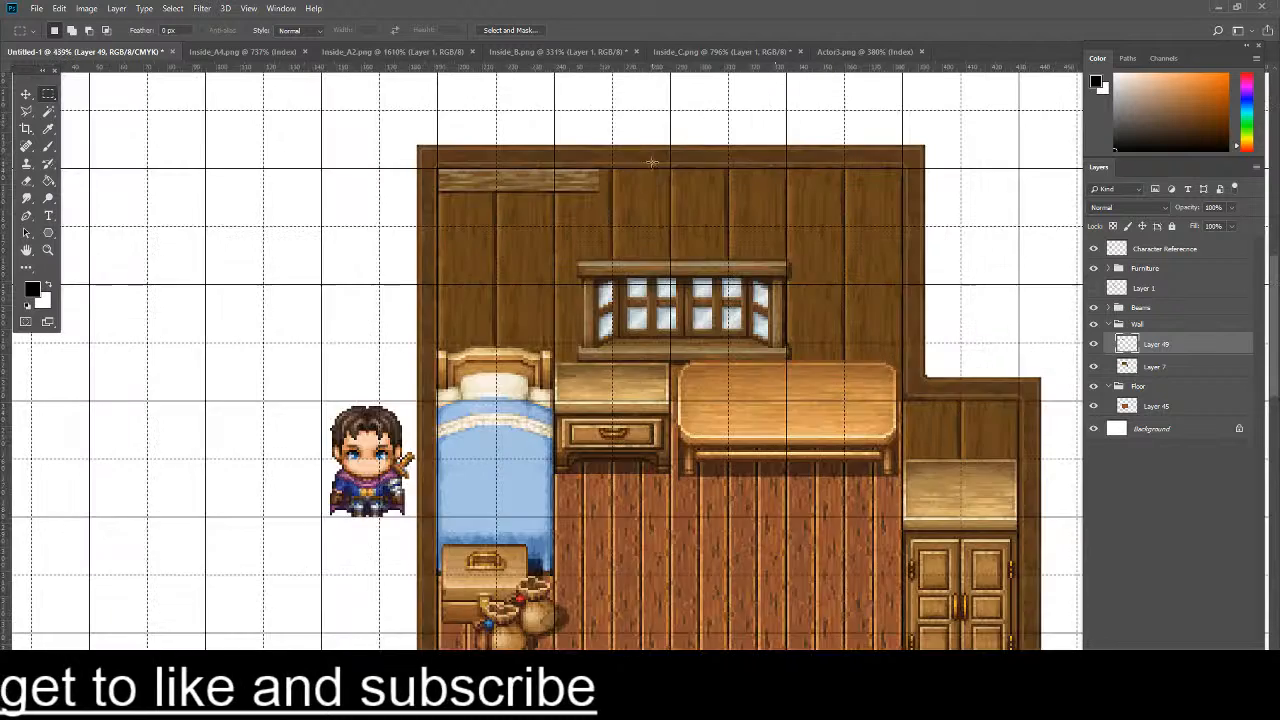
{"action": "key", "text": "ctrl+j"}
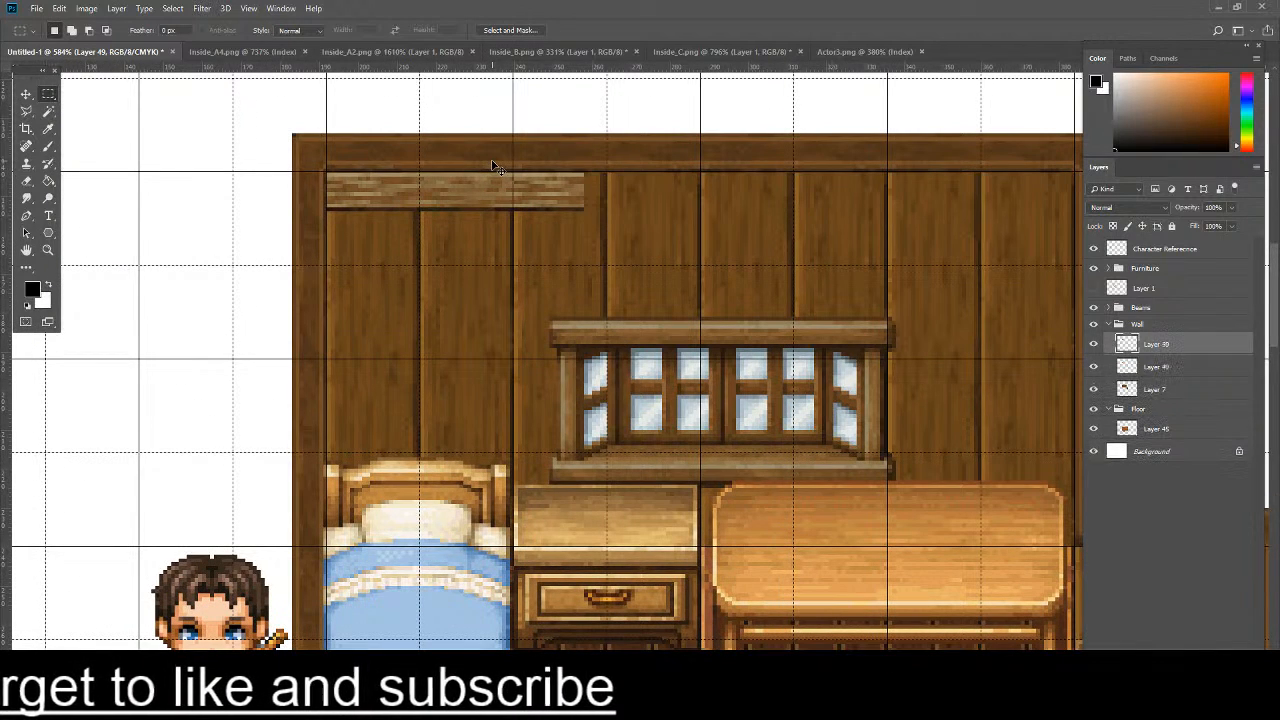
{"action": "key", "text": "ctrl+t"}
{"action": "left_click_drag", "start_coordinate": [443, 186], "coordinate": [691, 187]}
{"action": "key", "text": "Return"}
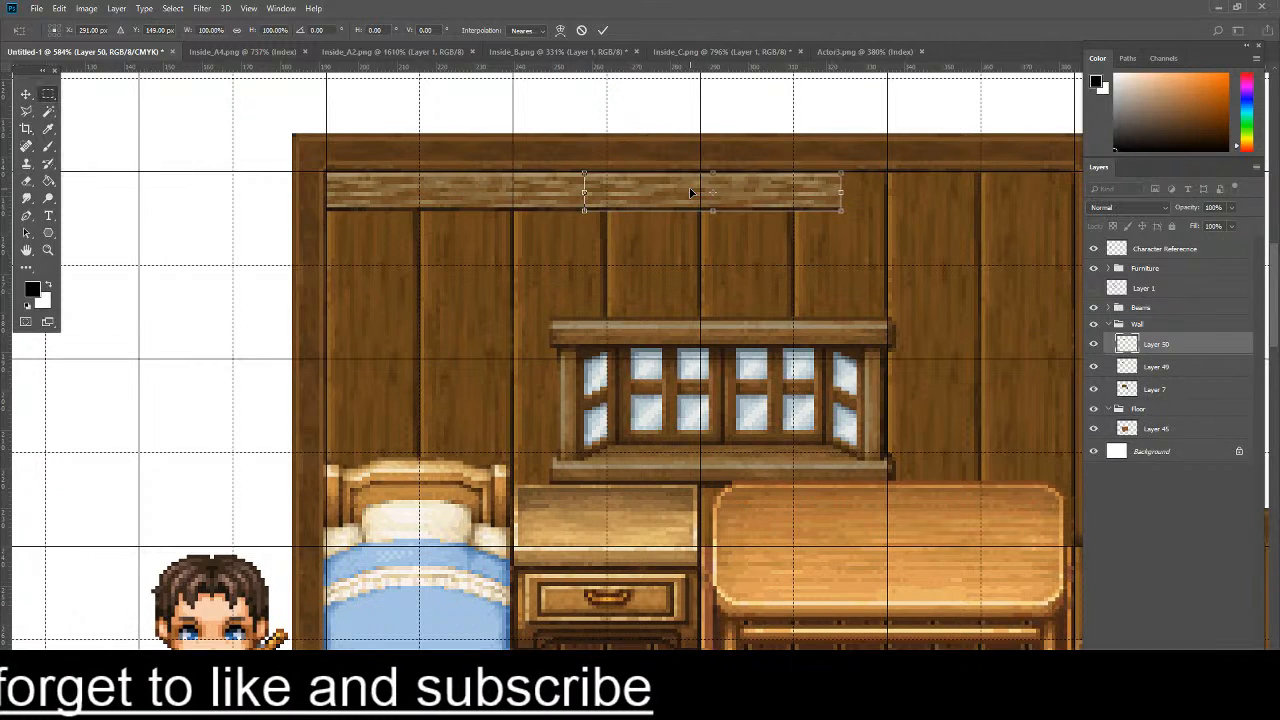
- Add a third copy of the beam reaching the back wall's right corner
{"action": "key", "text": "m"}
{"action": "key", "text": "ctrl+j"}
{"action": "key", "text": "ctrl+t"}
{"action": "left_click_drag", "start_coordinate": [560, 189], "coordinate": [689, 195]}
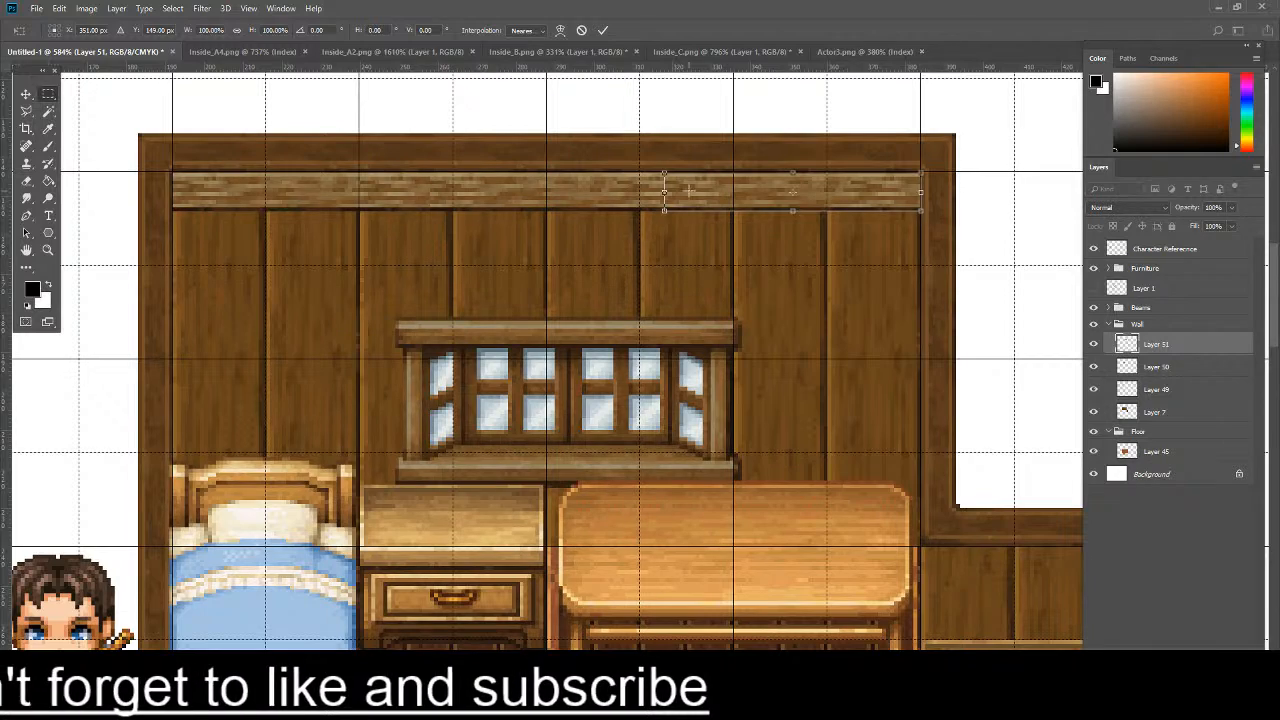
{"action": "key", "text": "Return"}
- Merge the three beam pieces, Layer 49 through Layer 51, into a single layer
{"action": "scroll", "coordinate": [691, 291], "scroll_direction": "down", "scroll_amount": 6}
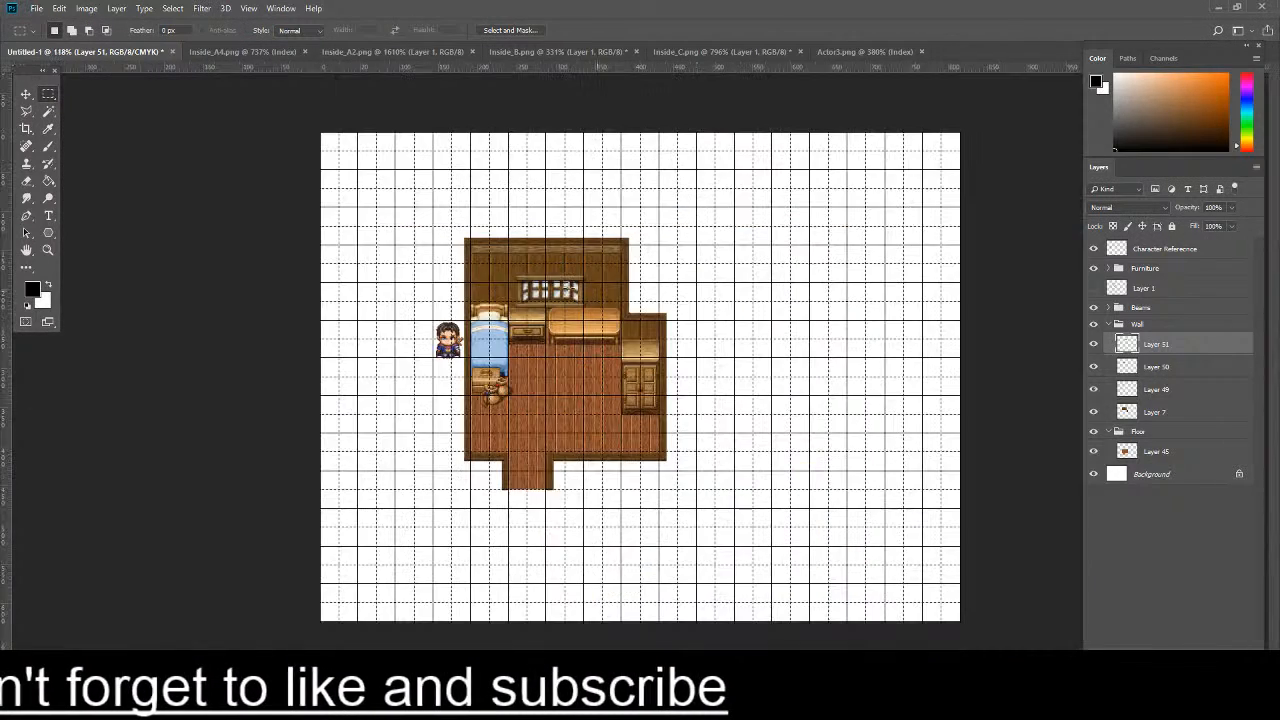
{"action": "scroll", "coordinate": [486, 289], "scroll_direction": "up", "scroll_amount": 5}
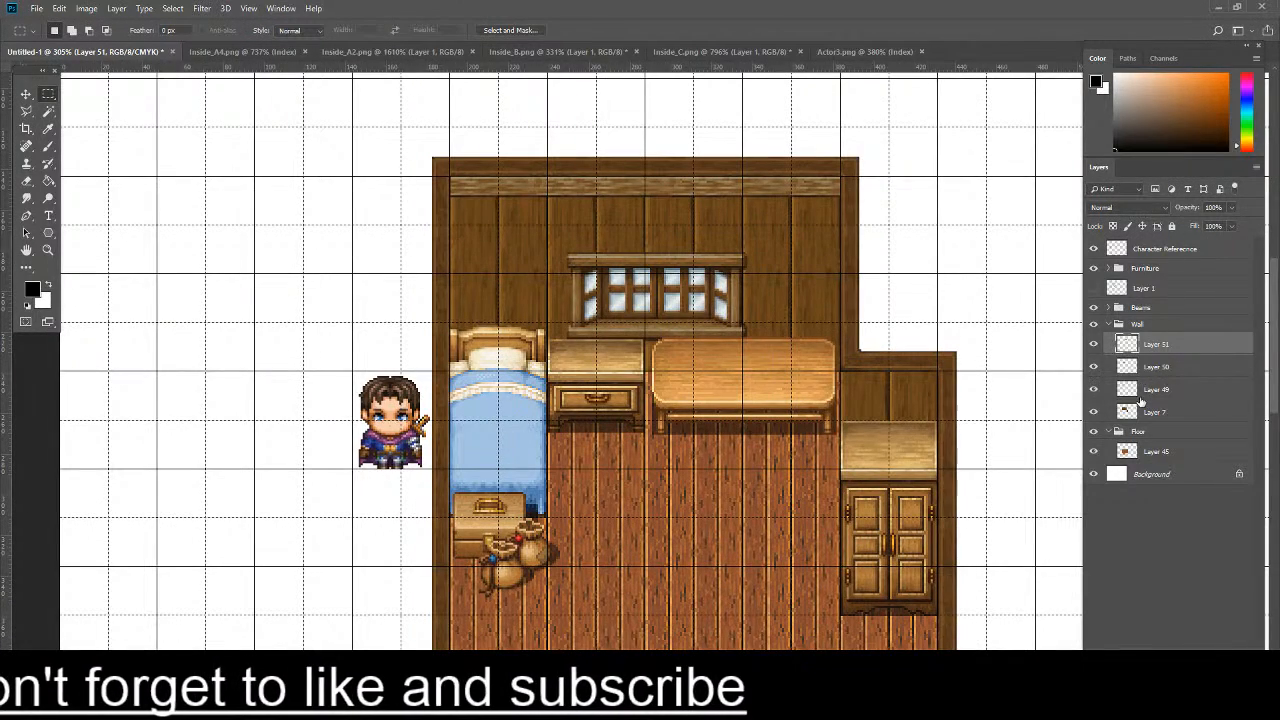
{"action": "left_click", "coordinate": [1168, 386], "text": "shift"}
{"action": "right_click", "coordinate": [1168, 386]}
{"action": "left_click", "coordinate": [1080, 523]}
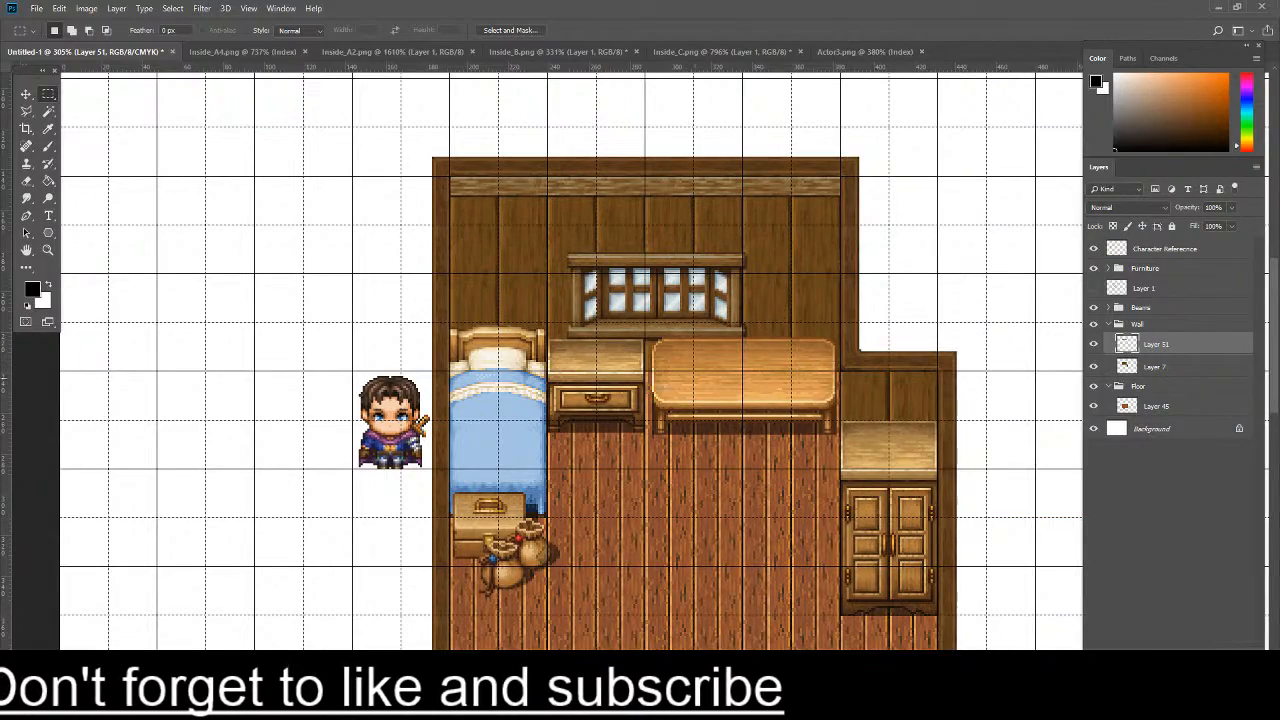
- Examine the whole room with the new beam across the back wall
{"action": "scroll", "coordinate": [675, 390], "scroll_direction": "down", "scroll_amount": 3}
{"action": "scroll", "coordinate": [445, 408], "scroll_direction": "up", "scroll_amount": 6}
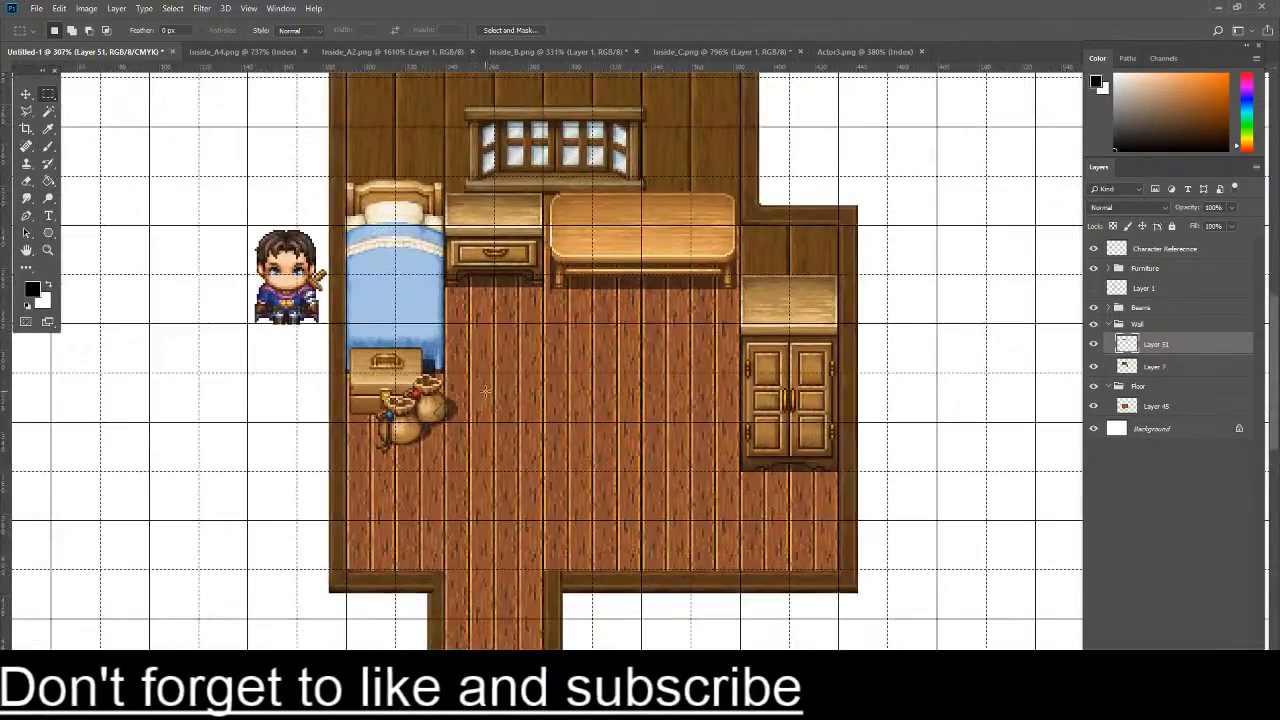
{"action": "scroll", "coordinate": [487, 385], "scroll_direction": "down", "scroll_amount": 3}
{"action": "scroll", "coordinate": [661, 380], "scroll_direction": "up", "scroll_amount": 4}
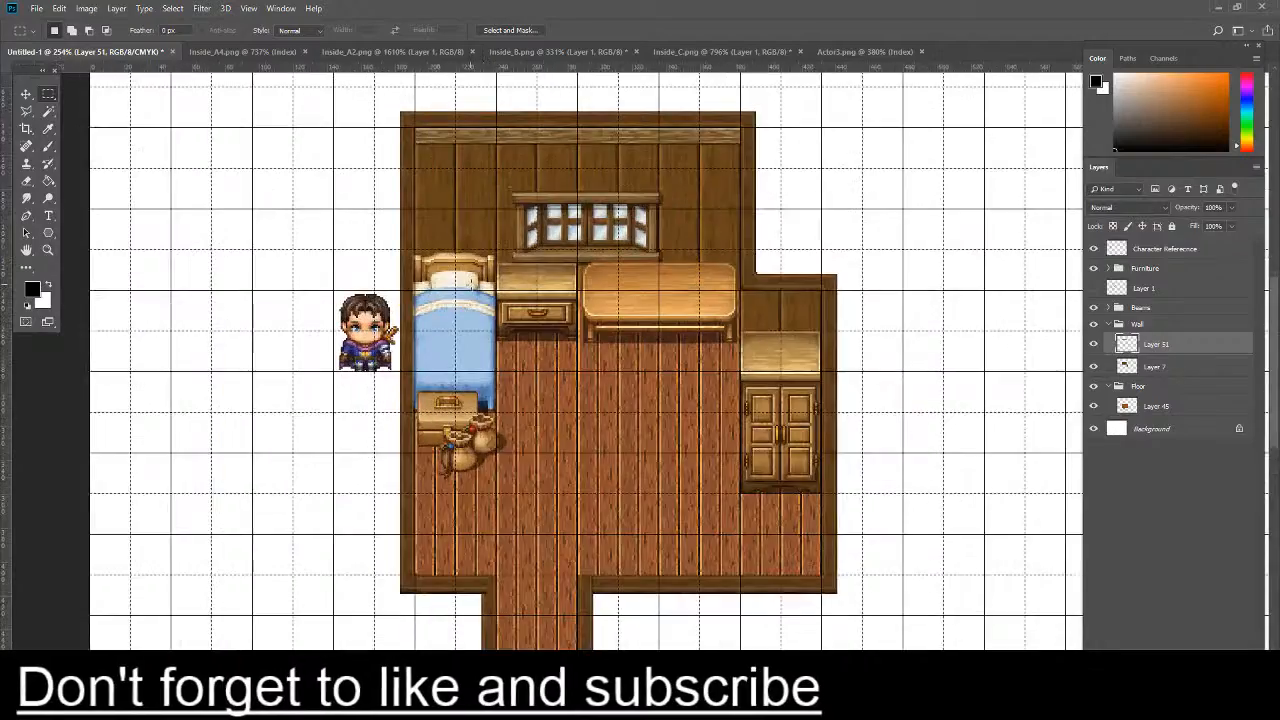
{"action": "scroll", "coordinate": [661, 380], "scroll_direction": "down", "scroll_amount": 2}
{"action": "scroll", "coordinate": [661, 381], "scroll_direction": "down", "scroll_amount": 2}
{"action": "scroll", "coordinate": [655, 281], "scroll_direction": "up", "scroll_amount": 4}
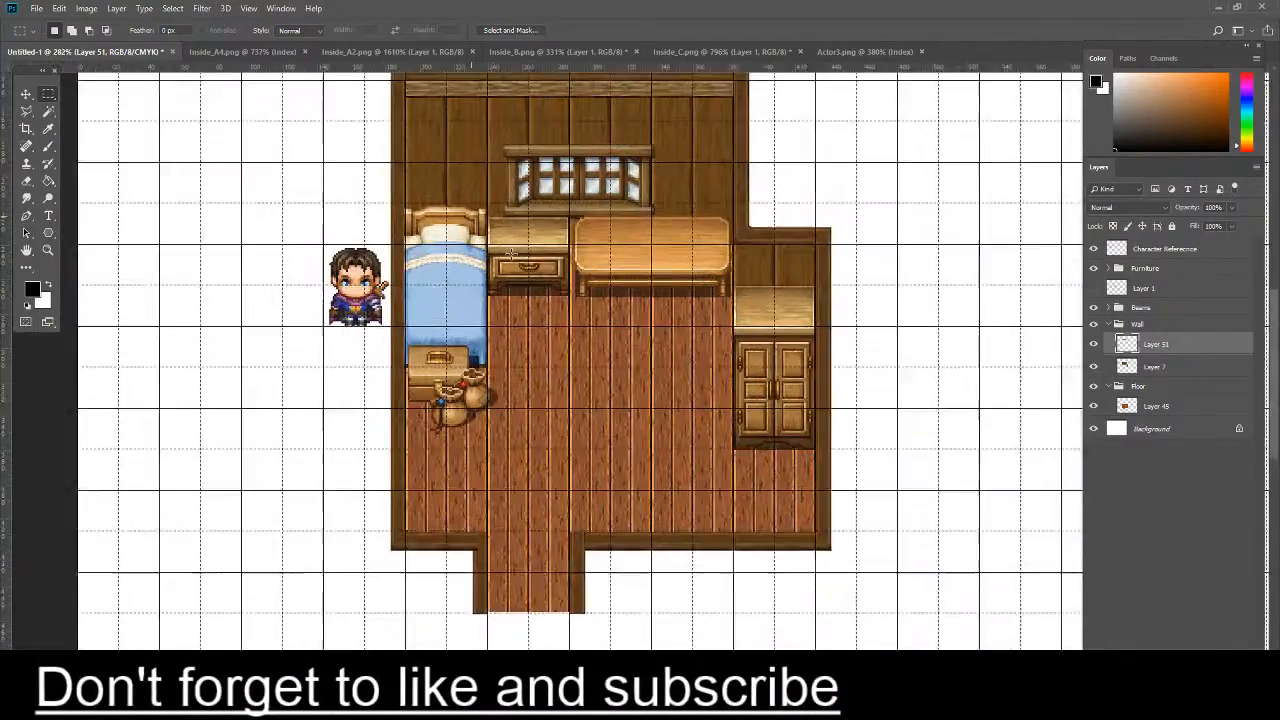
{"action": "scroll", "coordinate": [659, 281], "scroll_direction": "down", "scroll_amount": 1}
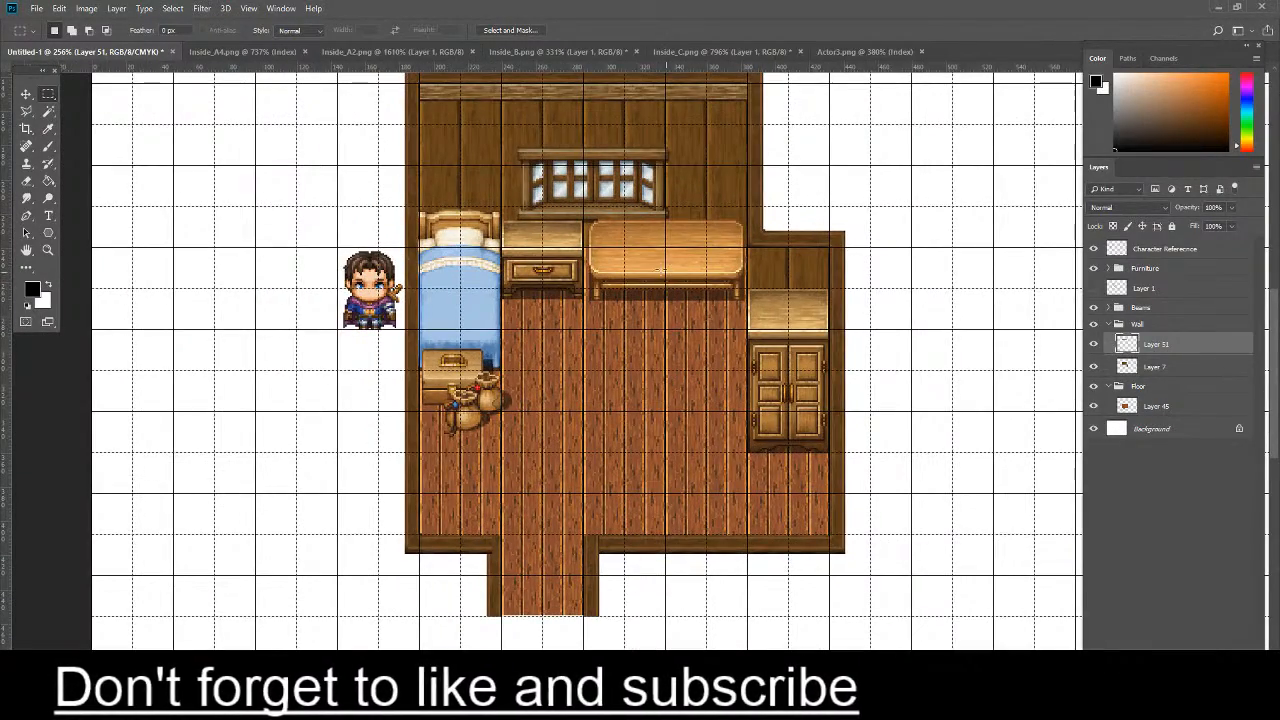
{"action": "scroll", "coordinate": [560, 186], "scroll_direction": "up", "scroll_amount": 7}
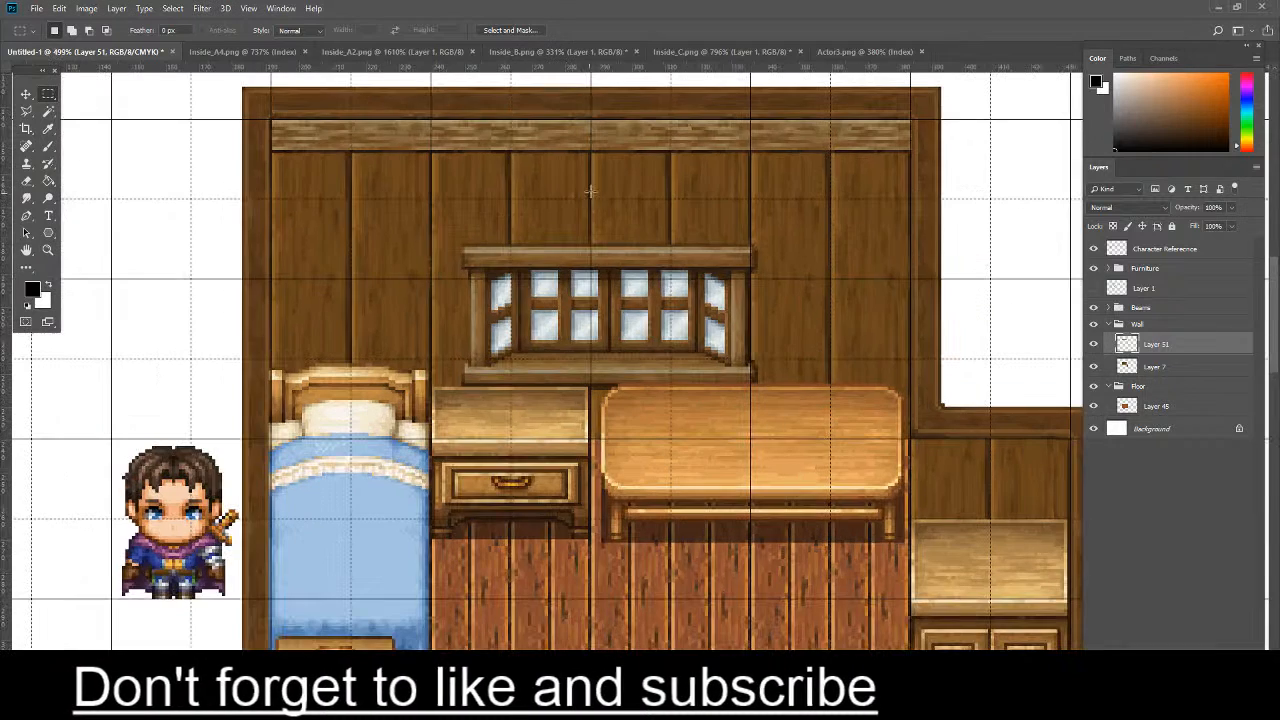
- Move the merged beam up slightly so it sits closer to the wall's upper border
{"action": "key", "text": "ctrl+t"}
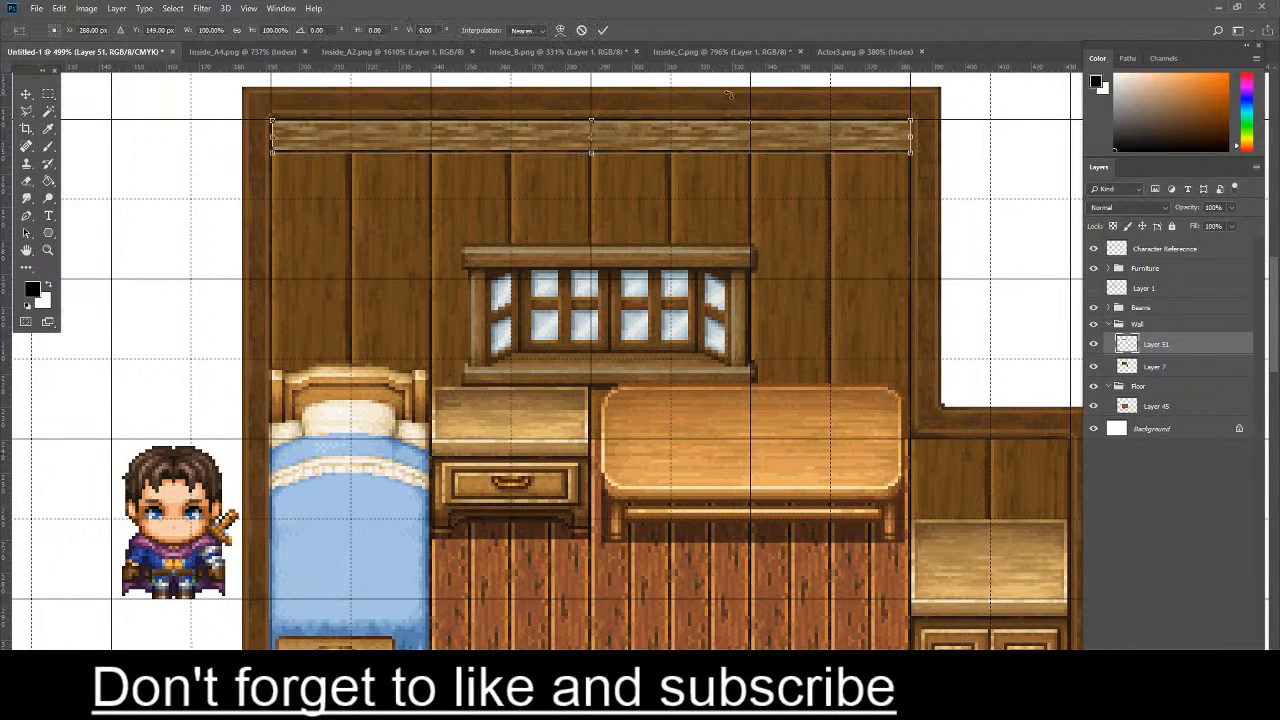
{"action": "left_click_drag", "start_coordinate": [660, 141], "coordinate": [647, 131]}
{"action": "key", "text": "Return"}
{"action": "key", "text": "ctrl+t"}
{"action": "key", "text": "Return"}
{"action": "key", "text": "ctrl+t"}
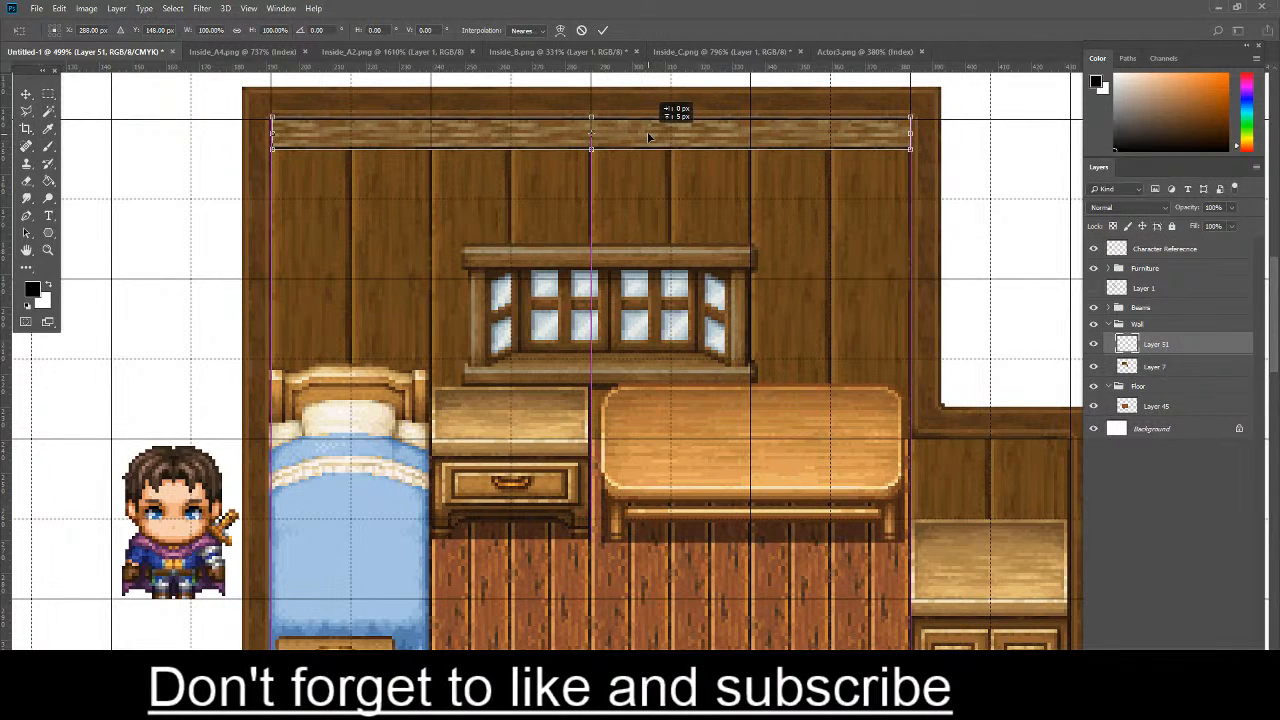
{"action": "key", "text": "Return"}
{"action": "key", "text": "m"}
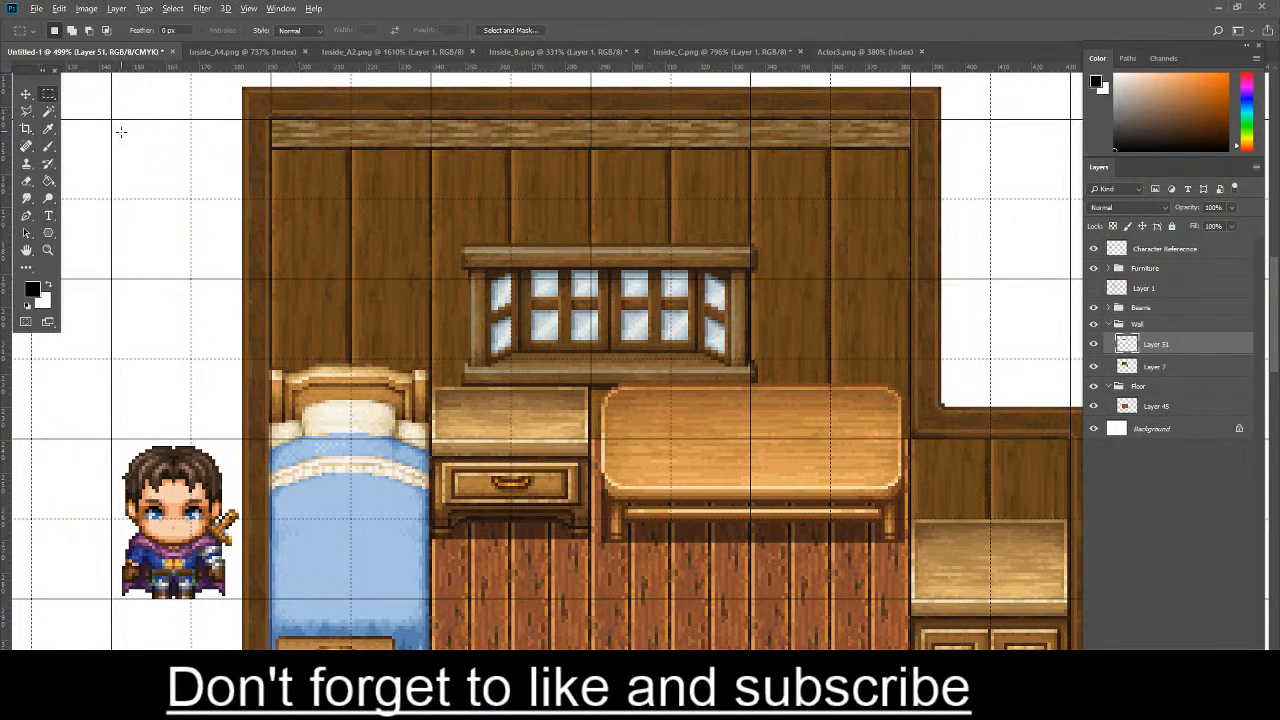
{"action": "left_click", "coordinate": [48, 146]}
{"action": "mouse_move", "coordinate": [270, 155]}
{"action": "left_mouse_down"}
{"action": "mouse_move", "coordinate": [534, 149]}
{"action": "mouse_move", "coordinate": [620, 130]}
{"action": "left_mouse_up"}
{"action": "key", "text": "ctrl+z"}
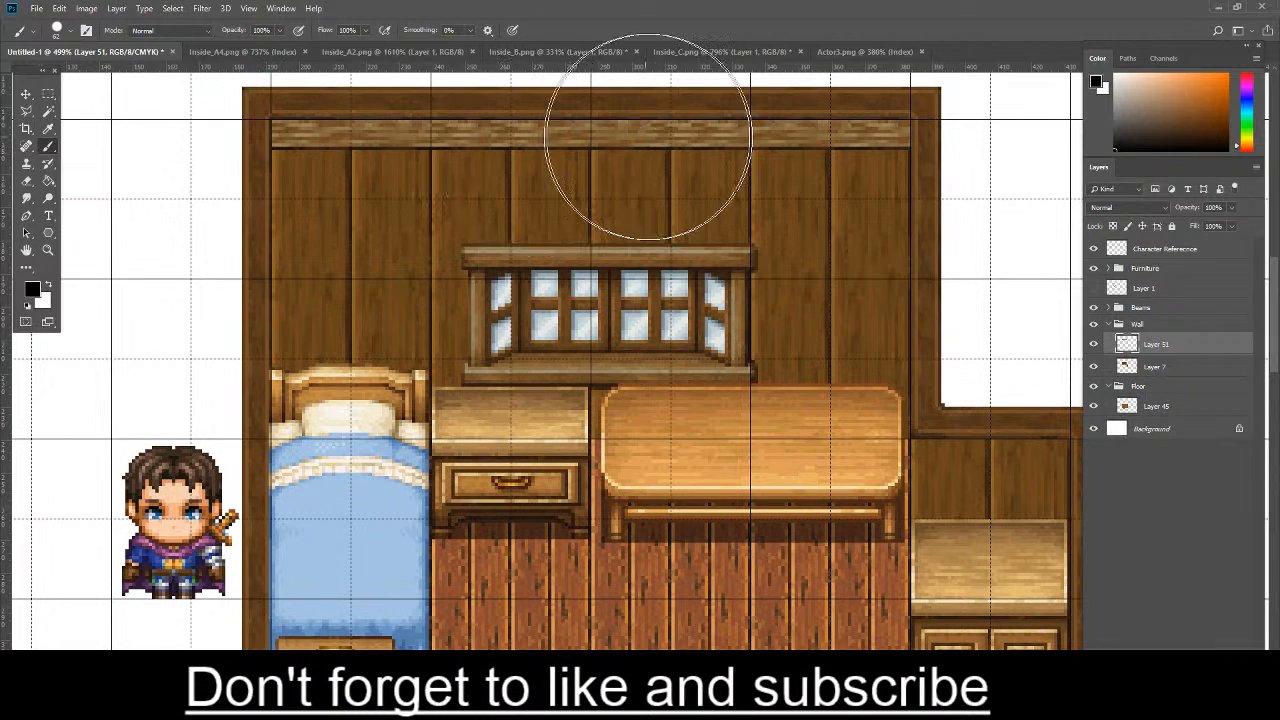
- Add a new empty layer directly above the beam's Layer 51 in the Wall group
{"action": "key", "text": "ctrl+shift+alt+n"}
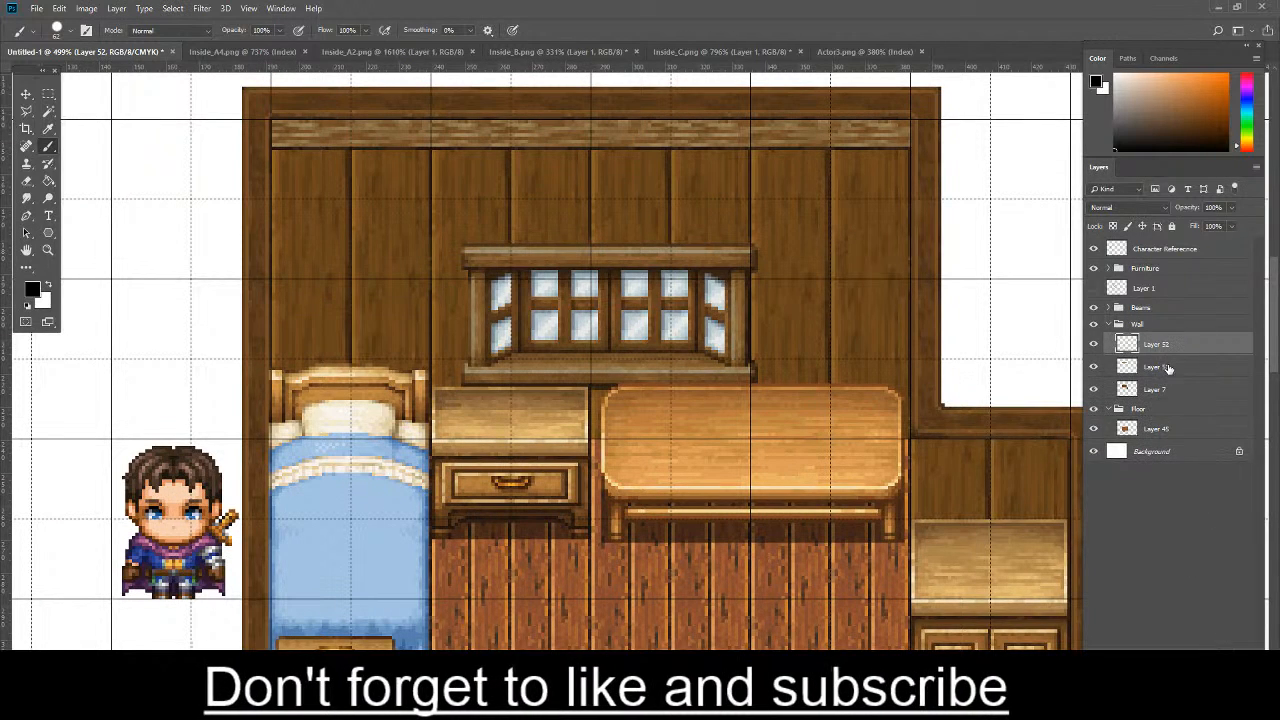
{"action": "right_click", "coordinate": [1154, 343]}
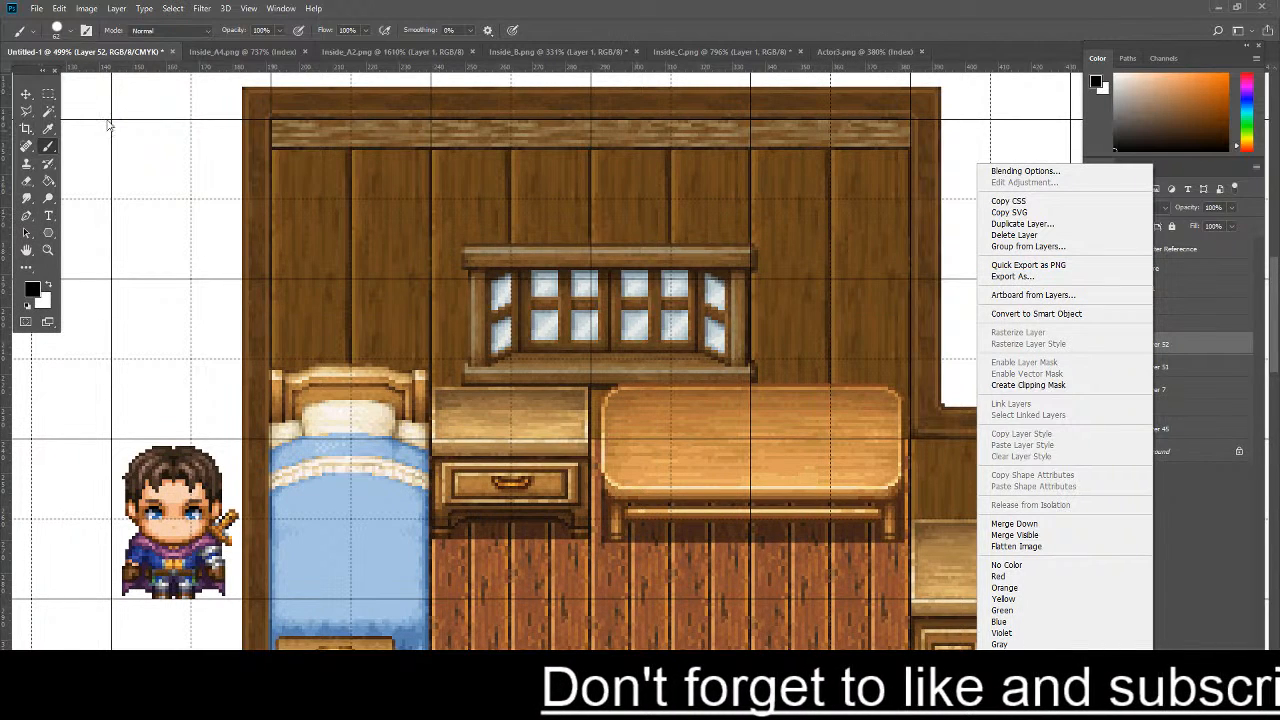
{"action": "left_click", "coordinate": [36, 95]}
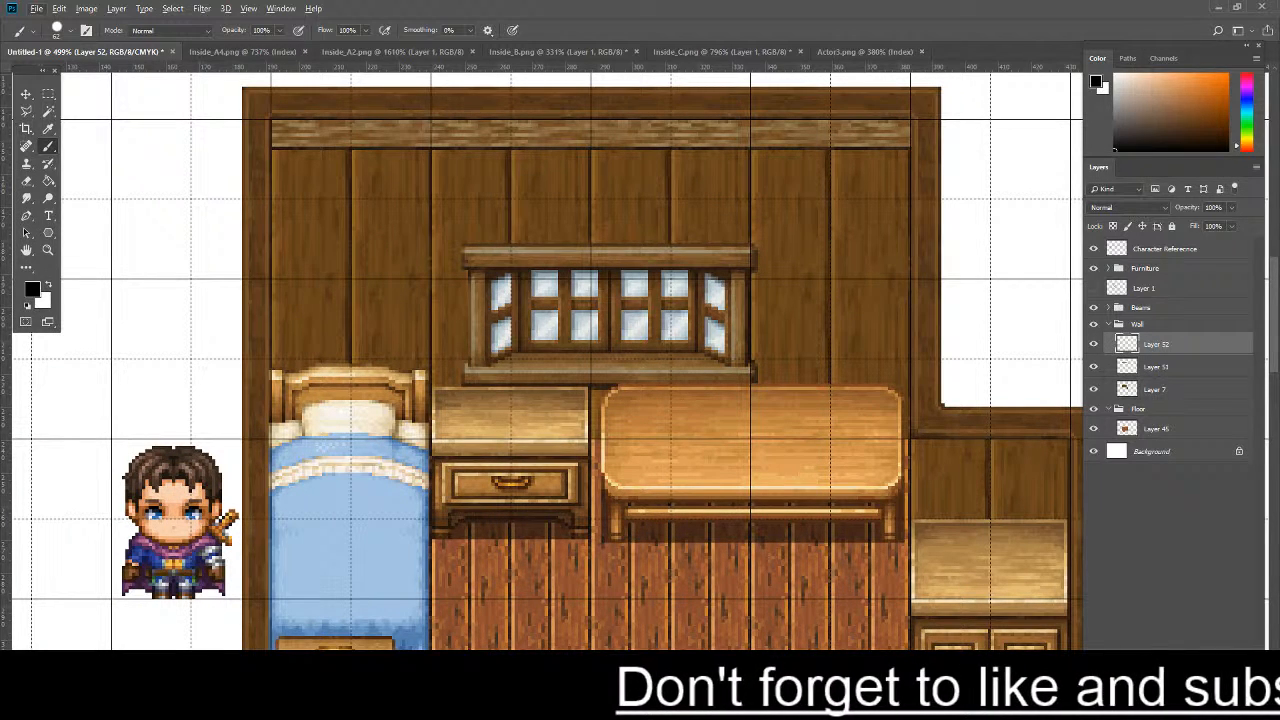
{"action": "scroll", "coordinate": [868, 378], "scroll_direction": "down", "scroll_amount": 5}
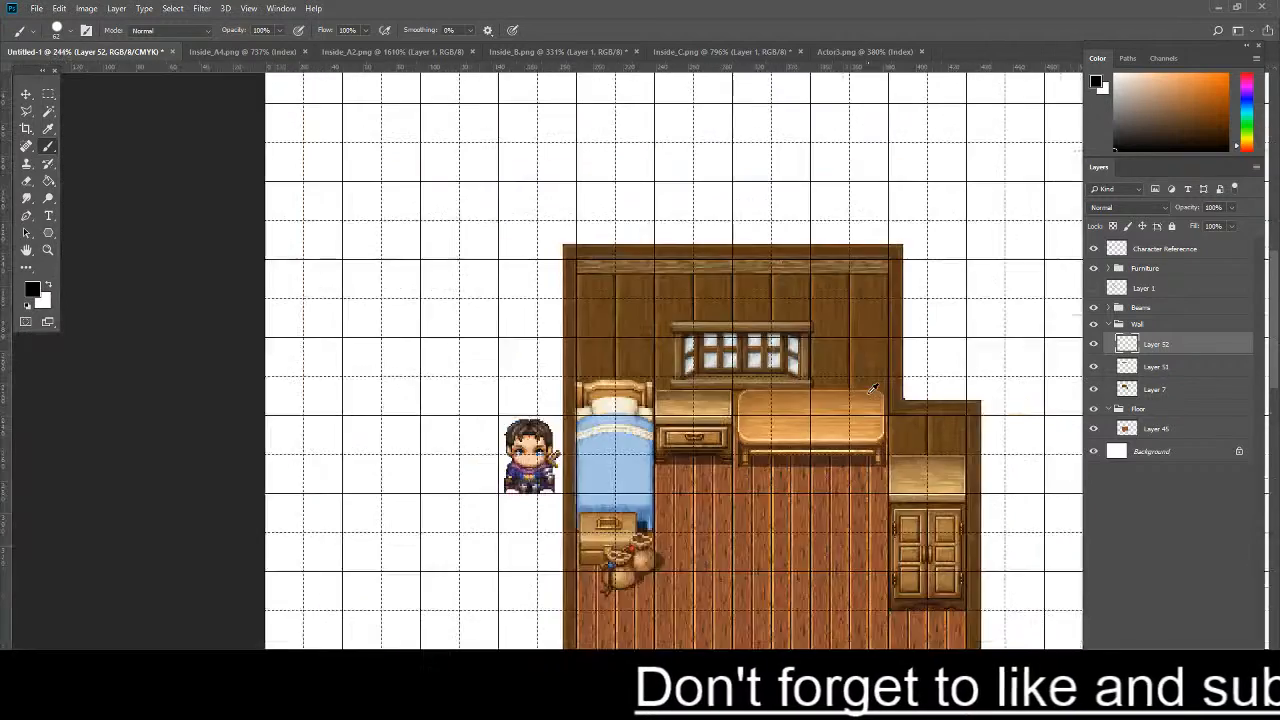
{"action": "scroll", "coordinate": [424, 262], "scroll_direction": "up", "scroll_amount": 2}
{"action": "scroll", "coordinate": [740, 300], "scroll_direction": "up", "scroll_amount": 1}
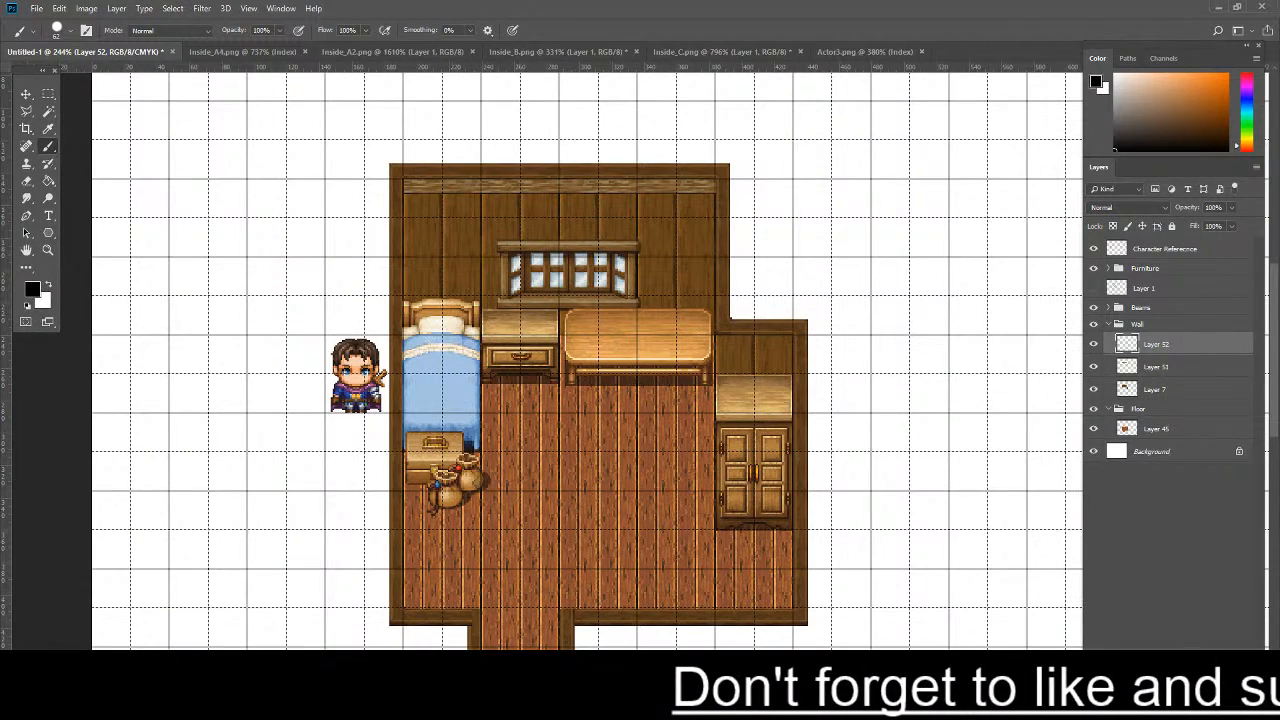
- Look through the Inside_A4 and Inside_B tilesets for wall pieces and furnishings that could suit the room
{"action": "left_click", "coordinate": [230, 51]}
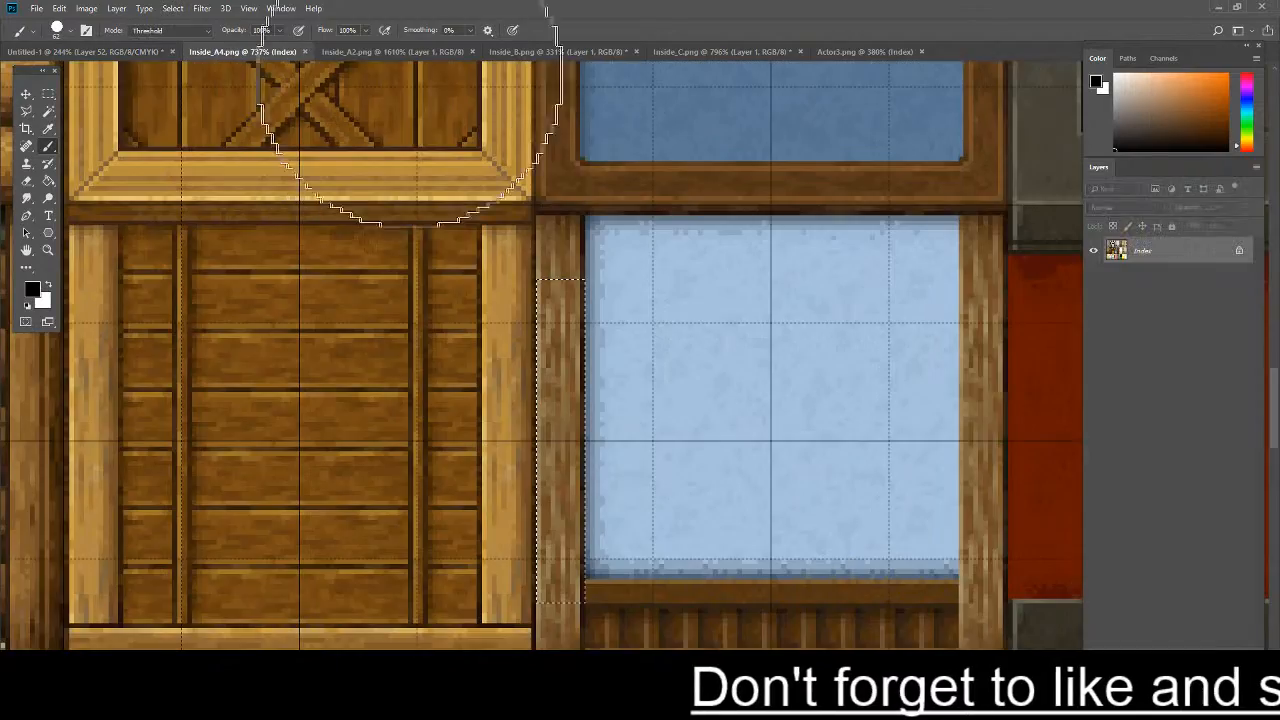
{"action": "scroll", "coordinate": [548, 186], "scroll_direction": "down", "scroll_amount": 5}
{"action": "scroll", "coordinate": [585, 60], "scroll_direction": "down", "scroll_amount": 1}
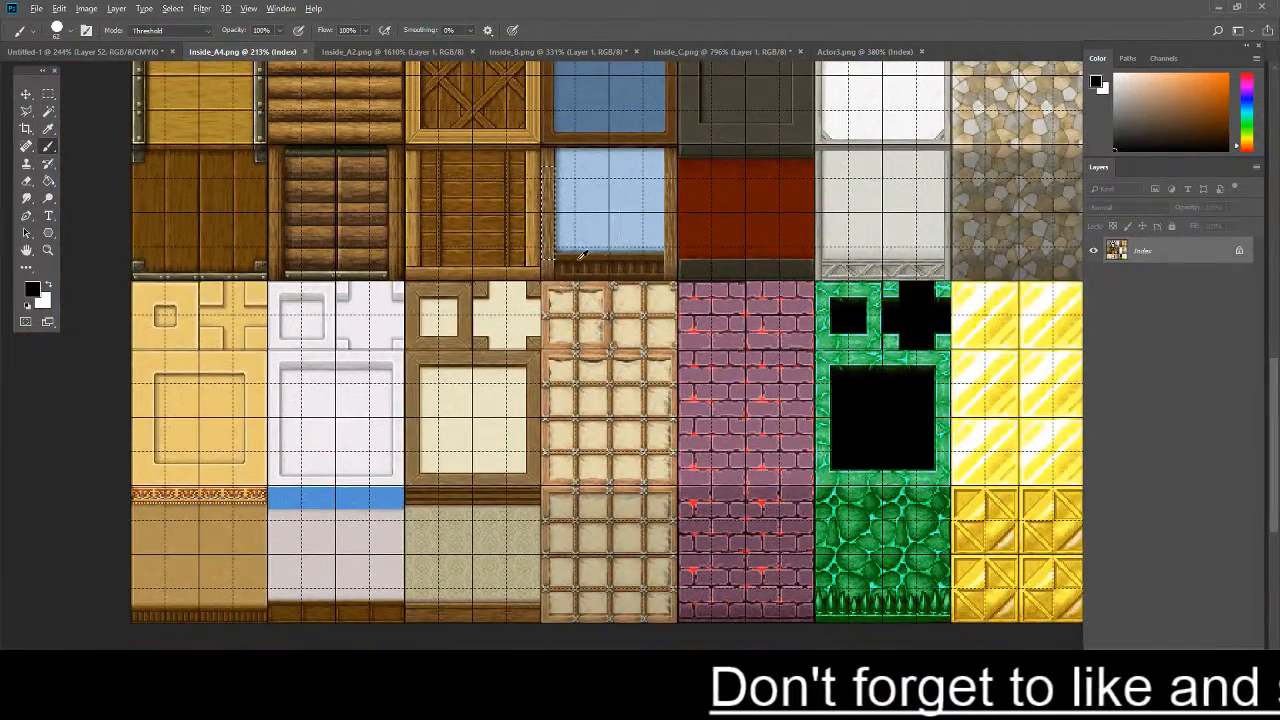
{"action": "left_click", "coordinate": [575, 51]}
{"action": "scroll", "coordinate": [641, 280], "scroll_direction": "down", "scroll_amount": 4}
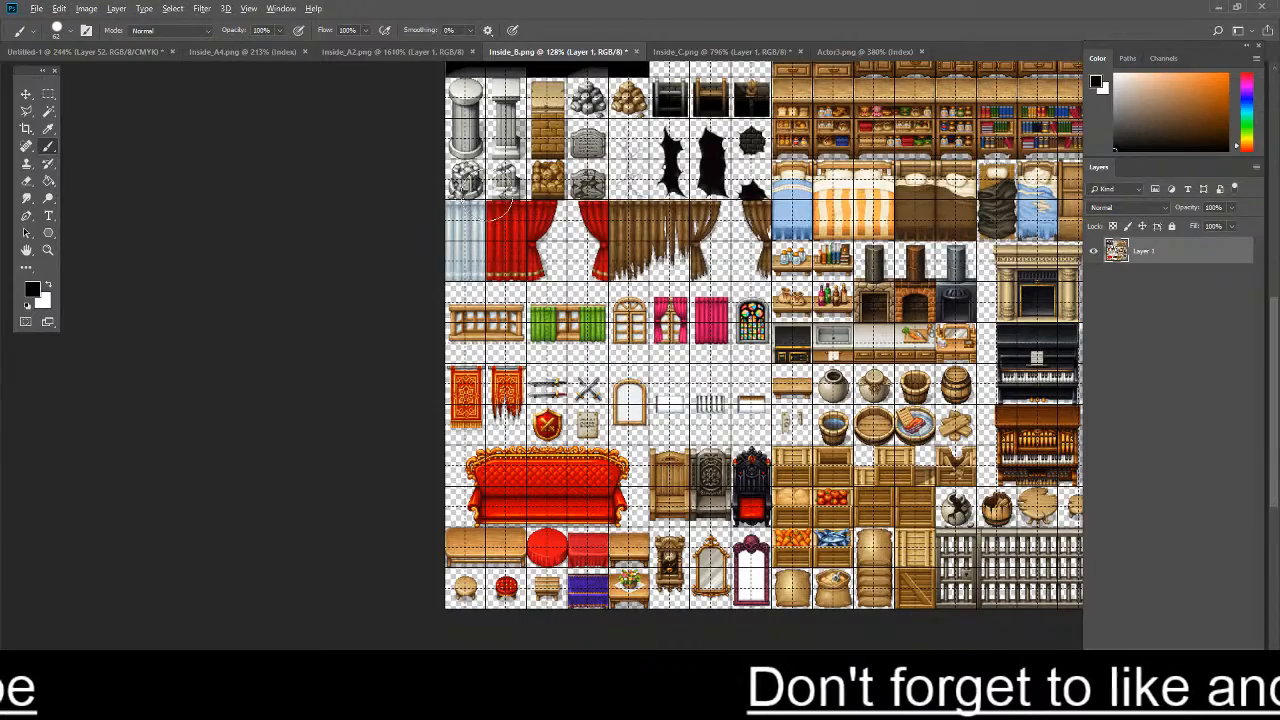
{"action": "scroll", "coordinate": [798, 196], "scroll_direction": "up", "scroll_amount": 2}
{"action": "scroll", "coordinate": [798, 196], "scroll_direction": "up", "scroll_amount": 4}
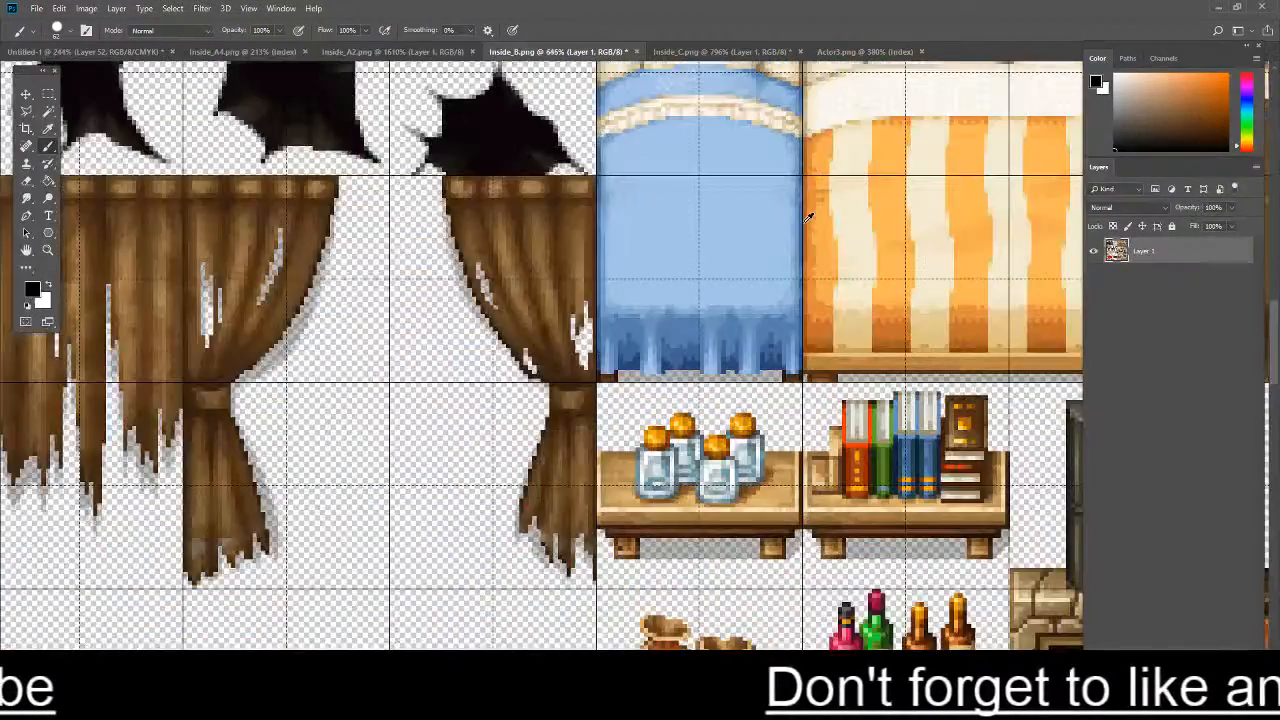
{"action": "scroll", "coordinate": [820, 197], "scroll_direction": "down", "scroll_amount": 2}
{"action": "scroll", "coordinate": [852, 197], "scroll_direction": "down", "scroll_amount": 5}
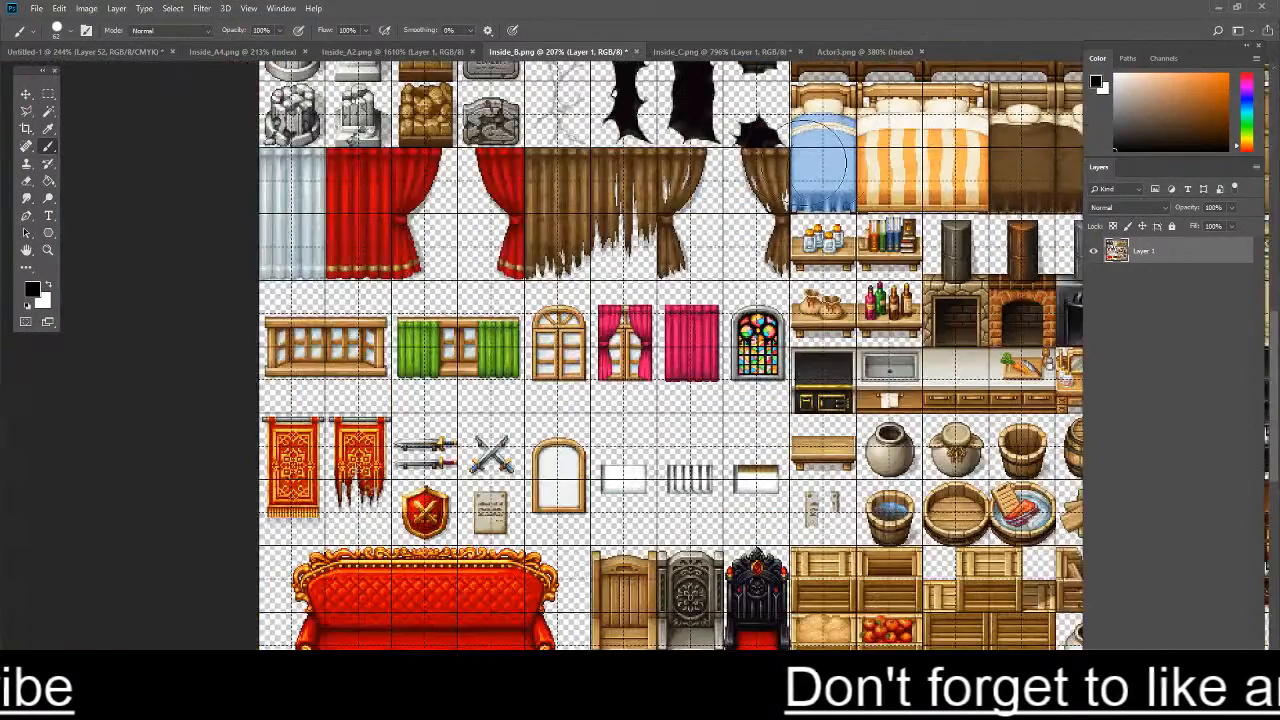
{"action": "scroll", "coordinate": [859, 215], "scroll_direction": "down", "scroll_amount": 3}
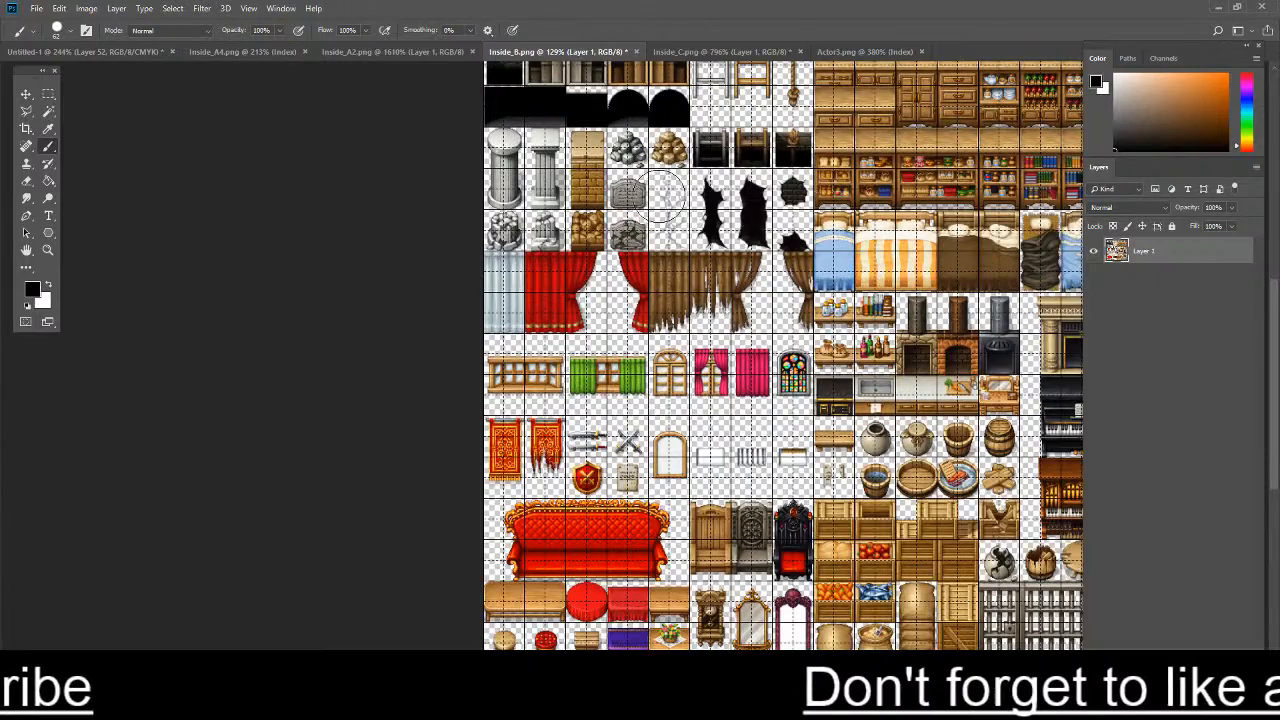
{"action": "scroll", "coordinate": [740, 135], "scroll_direction": "up", "scroll_amount": 1}
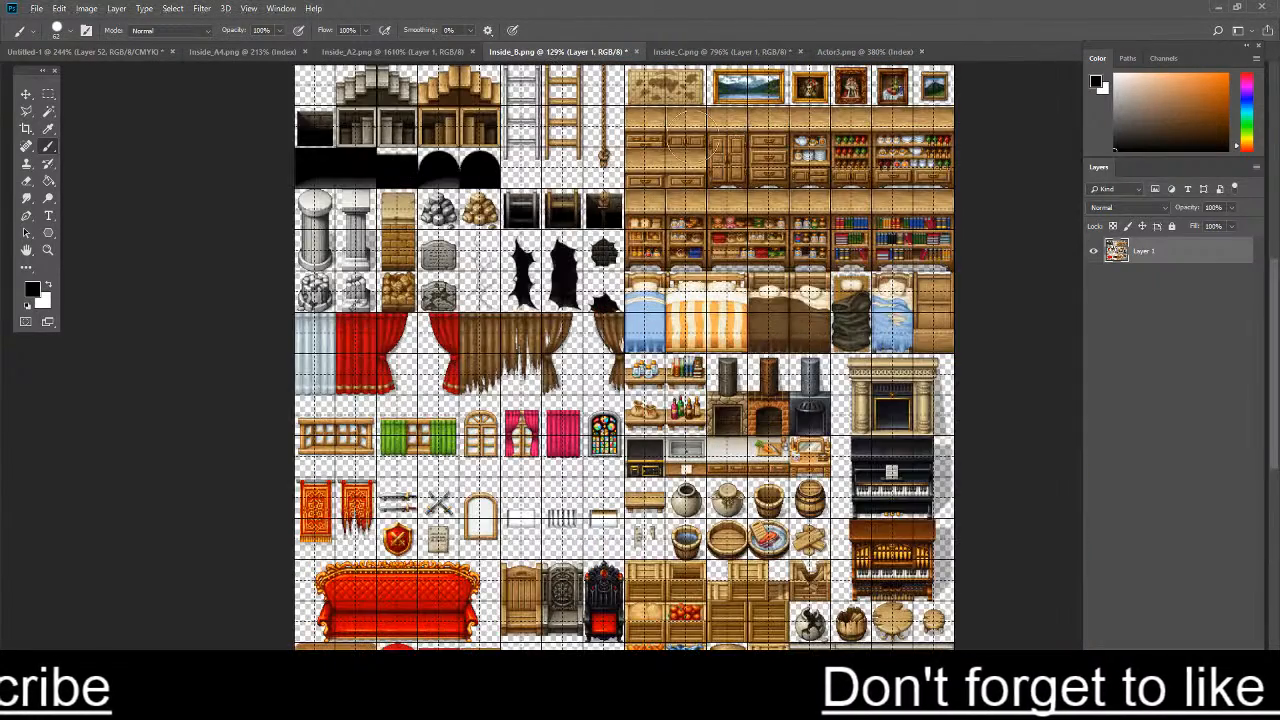
{"action": "left_click", "coordinate": [36, 8]}
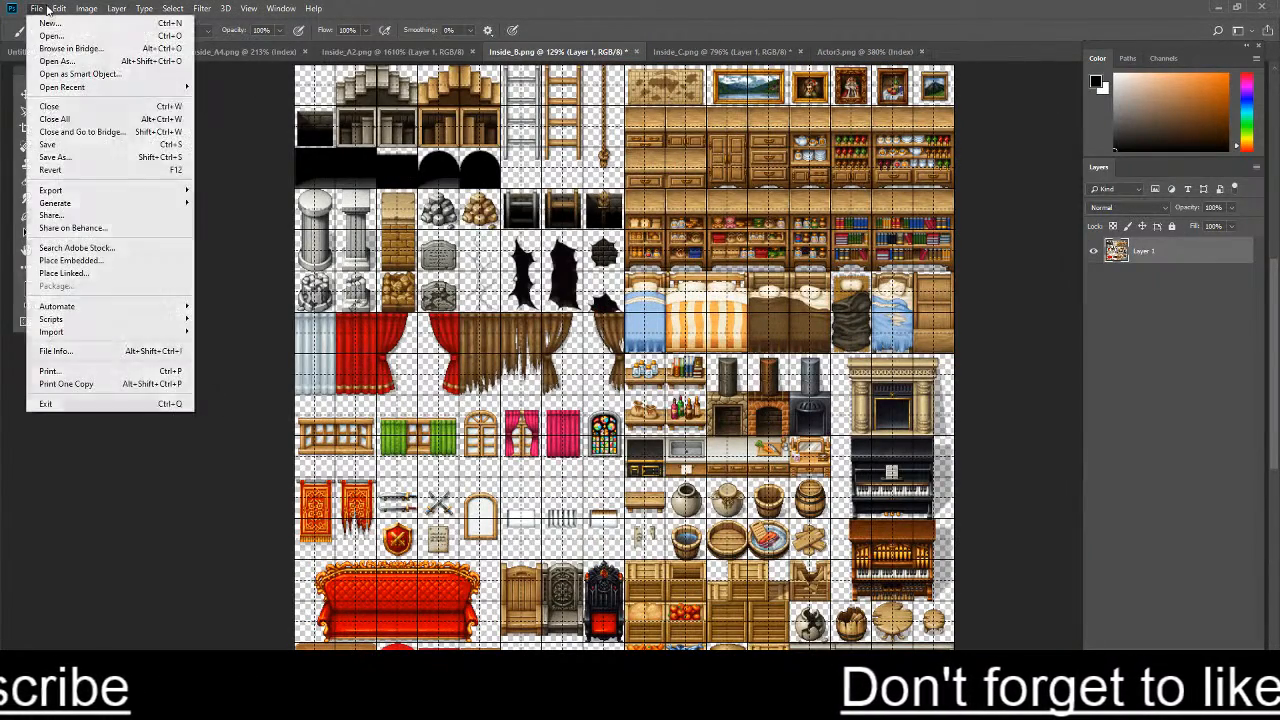
{"action": "left_click", "coordinate": [659, 135]}
{"action": "scroll", "coordinate": [659, 135], "scroll_direction": "up", "scroll_amount": 5}
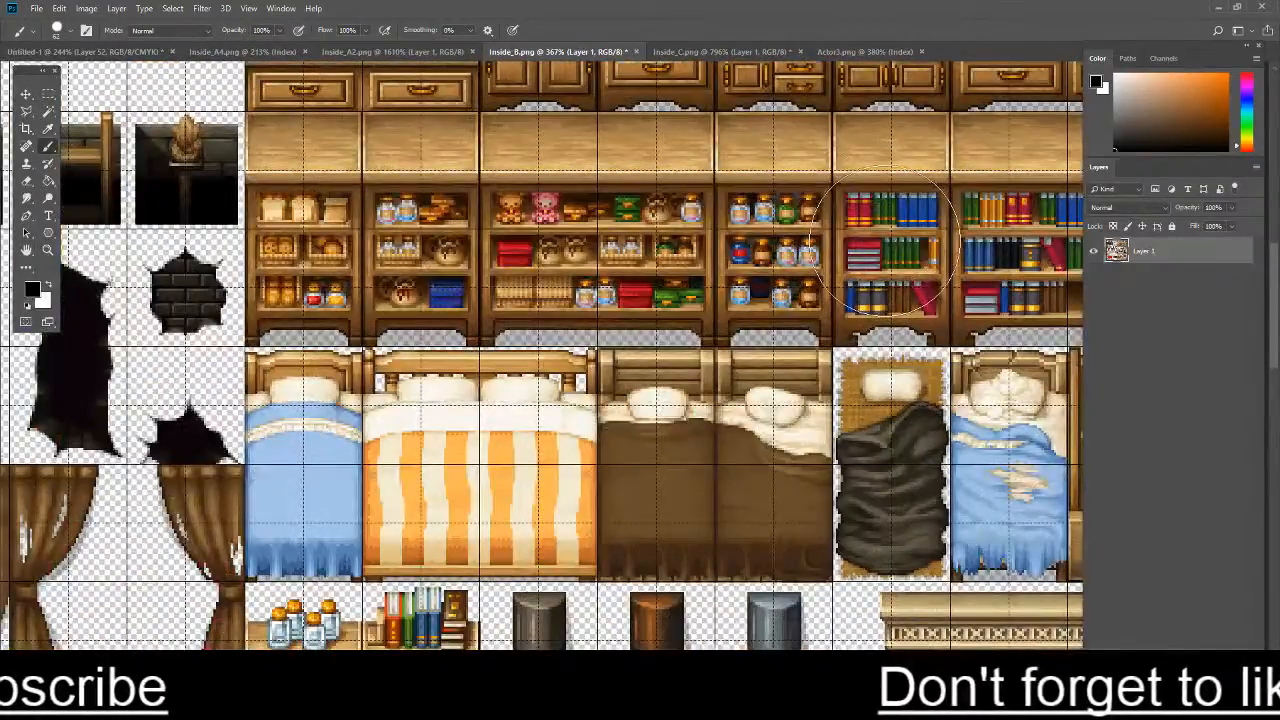
{"action": "scroll", "coordinate": [888, 243], "scroll_direction": "down", "scroll_amount": 5}
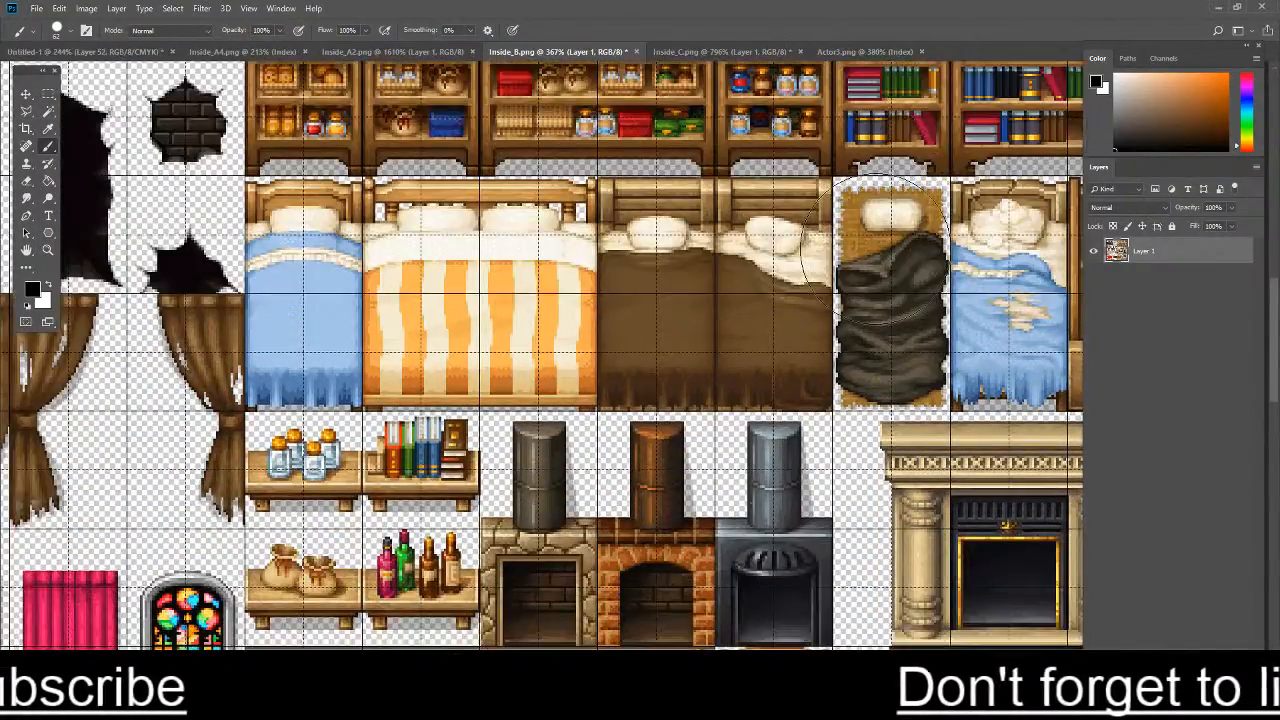
{"action": "scroll", "coordinate": [888, 243], "scroll_direction": "down", "scroll_amount": 4}
{"action": "scroll", "coordinate": [965, 420], "scroll_direction": "up", "scroll_amount": 4}
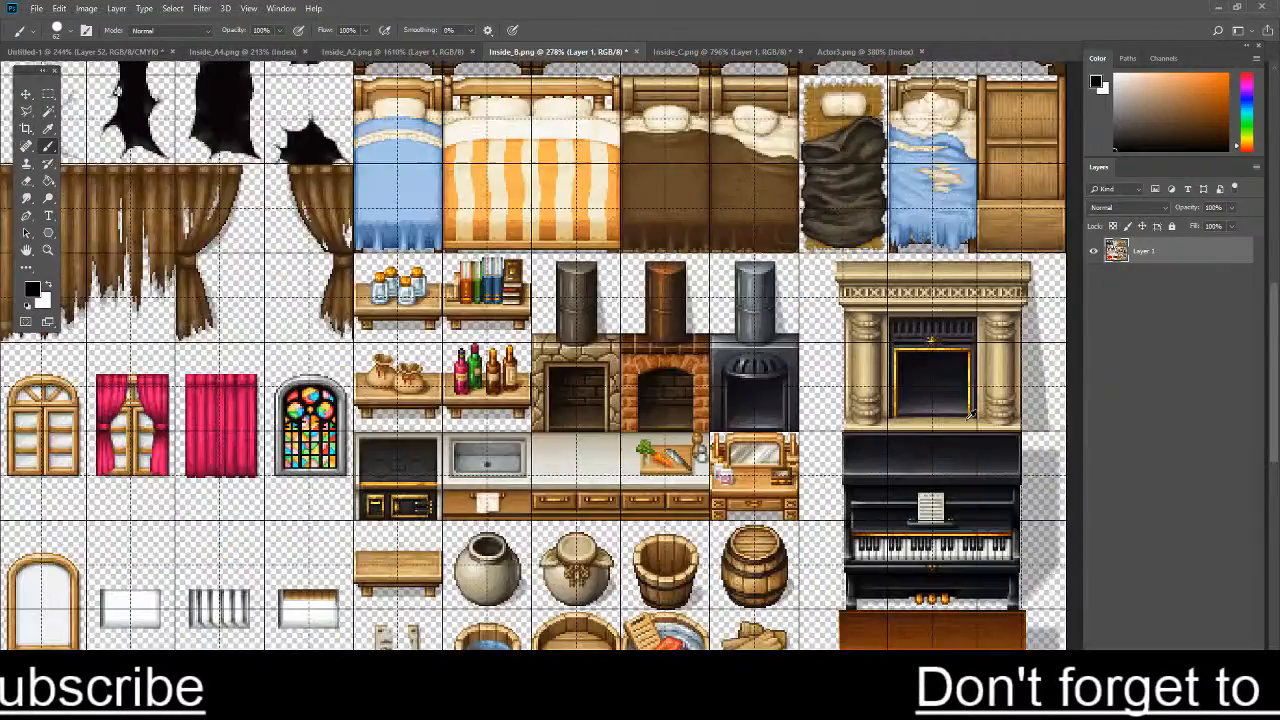
{"action": "scroll", "coordinate": [965, 421], "scroll_direction": "down", "scroll_amount": 1}
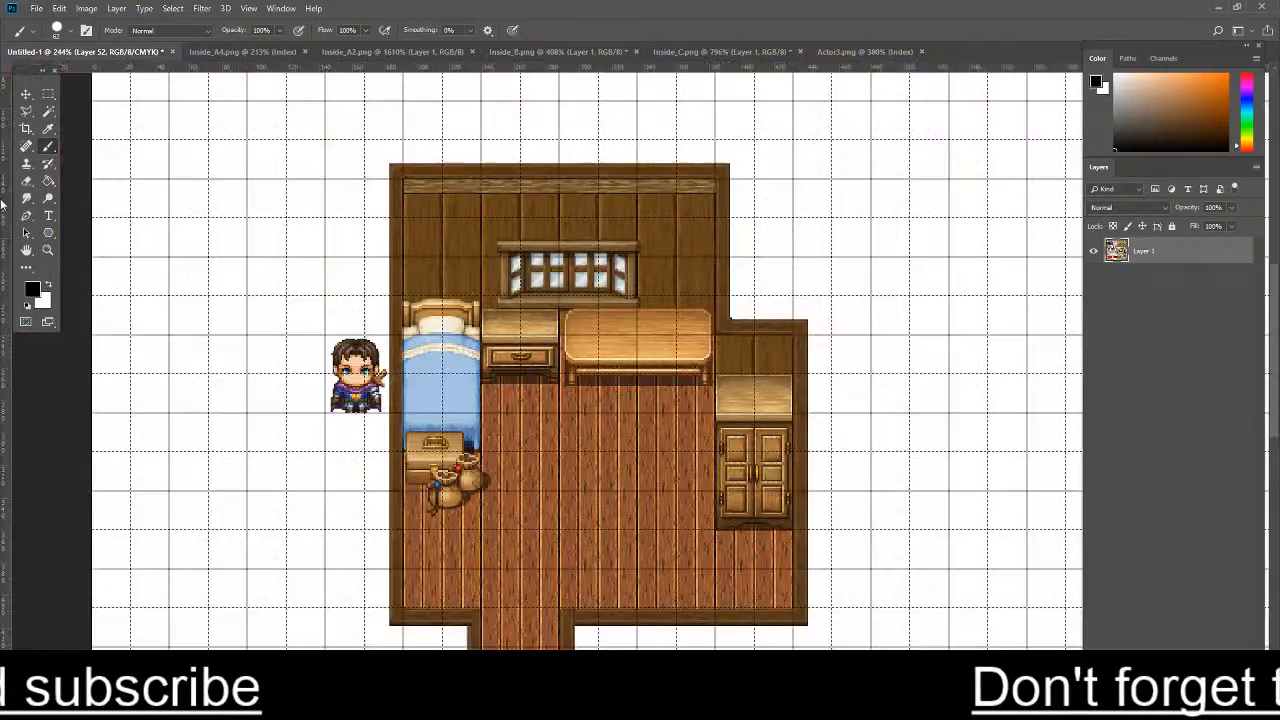
- Return to the Untitled-1 room map and examine the floor, furniture and back wall
{"action": "left_click", "coordinate": [85, 51]}
{"action": "scroll", "coordinate": [400, 418], "scroll_direction": "up", "scroll_amount": 9}
{"action": "scroll", "coordinate": [460, 385], "scroll_direction": "down", "scroll_amount": 1}
{"action": "scroll", "coordinate": [507, 314], "scroll_direction": "up", "scroll_amount": 1}
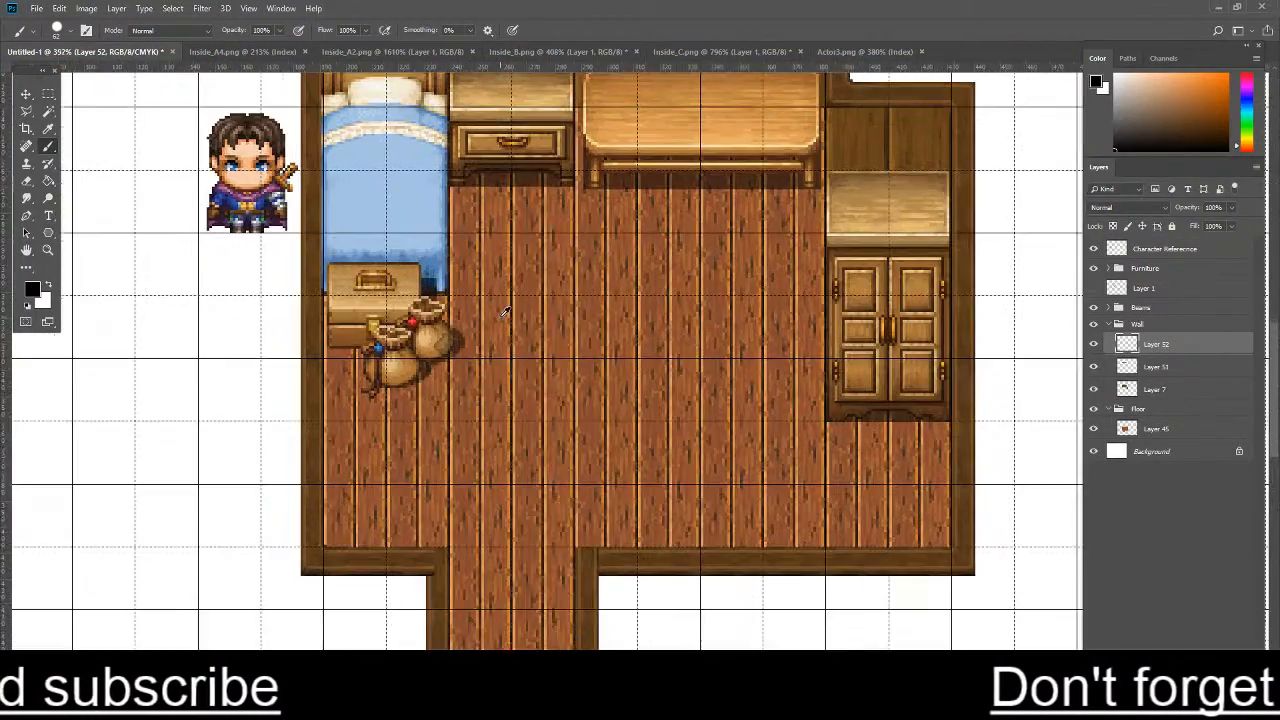
{"action": "scroll", "coordinate": [500, 317], "scroll_direction": "up", "scroll_amount": 1}
{"action": "scroll", "coordinate": [490, 365], "scroll_direction": "down", "scroll_amount": 1}
{"action": "scroll", "coordinate": [622, 333], "scroll_direction": "down", "scroll_amount": 1}
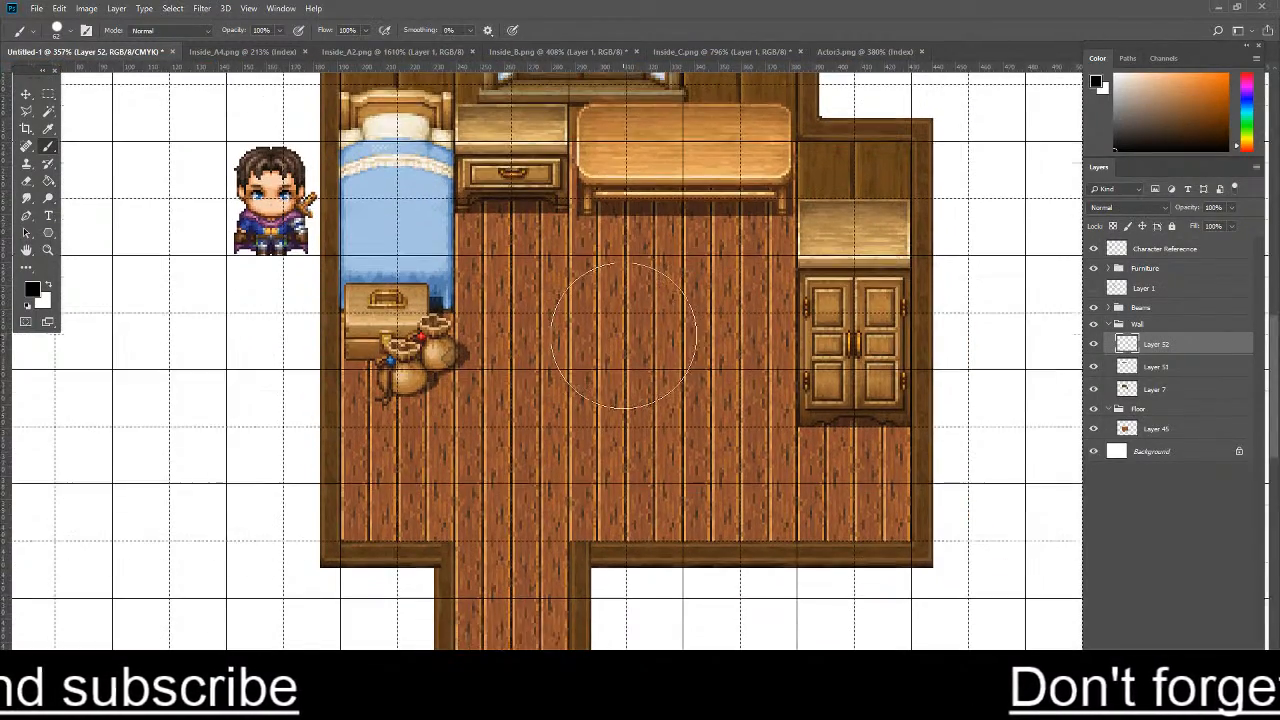
{"action": "scroll", "coordinate": [624, 336], "scroll_direction": "up", "scroll_amount": 1}
{"action": "scroll", "coordinate": [624, 336], "scroll_direction": "up", "scroll_amount": 5}
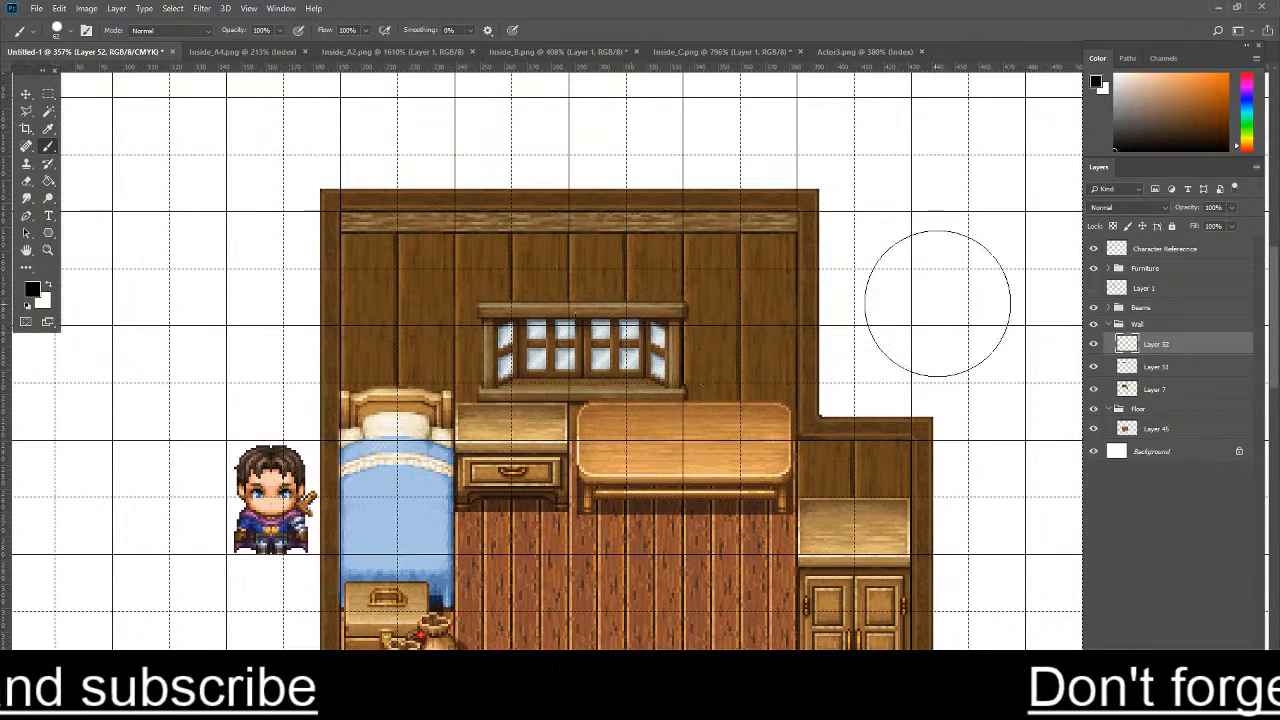
- Clip Layer 52 to the beam layer and darken the beam with a black brush at 24% opacity
{"action": "right_click", "coordinate": [1180, 347]}
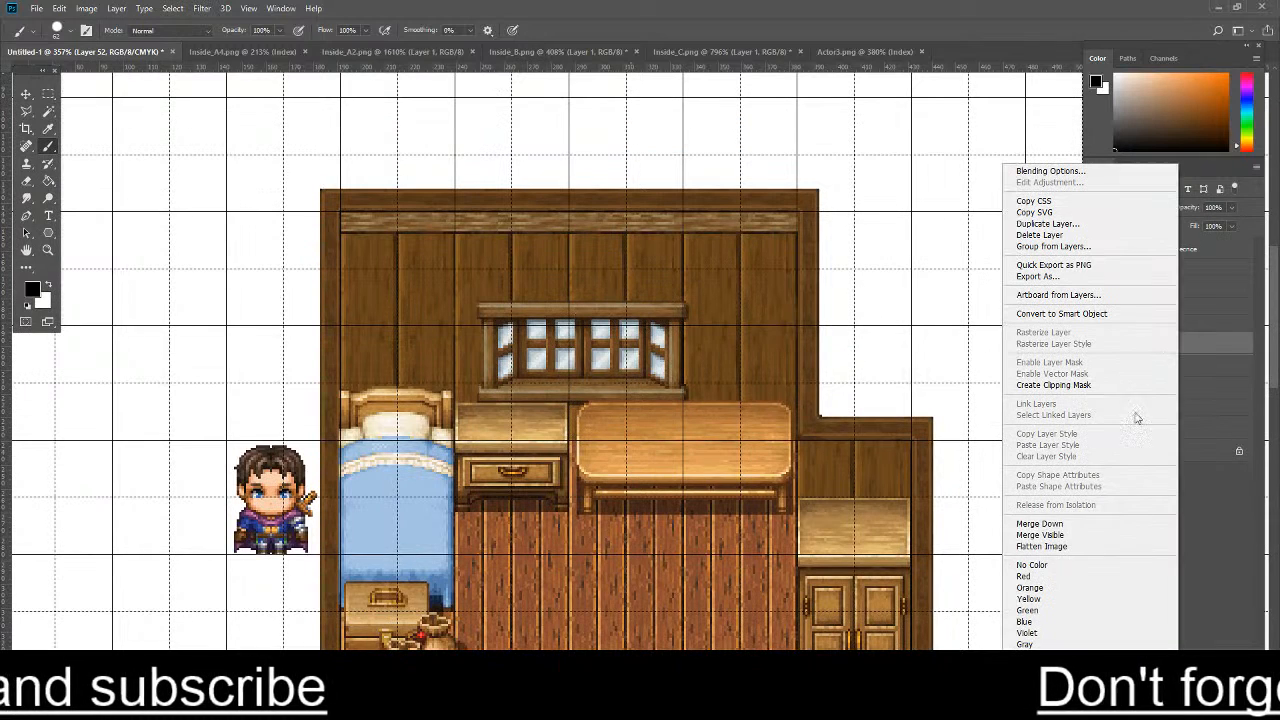
{"action": "left_click", "coordinate": [1064, 389]}
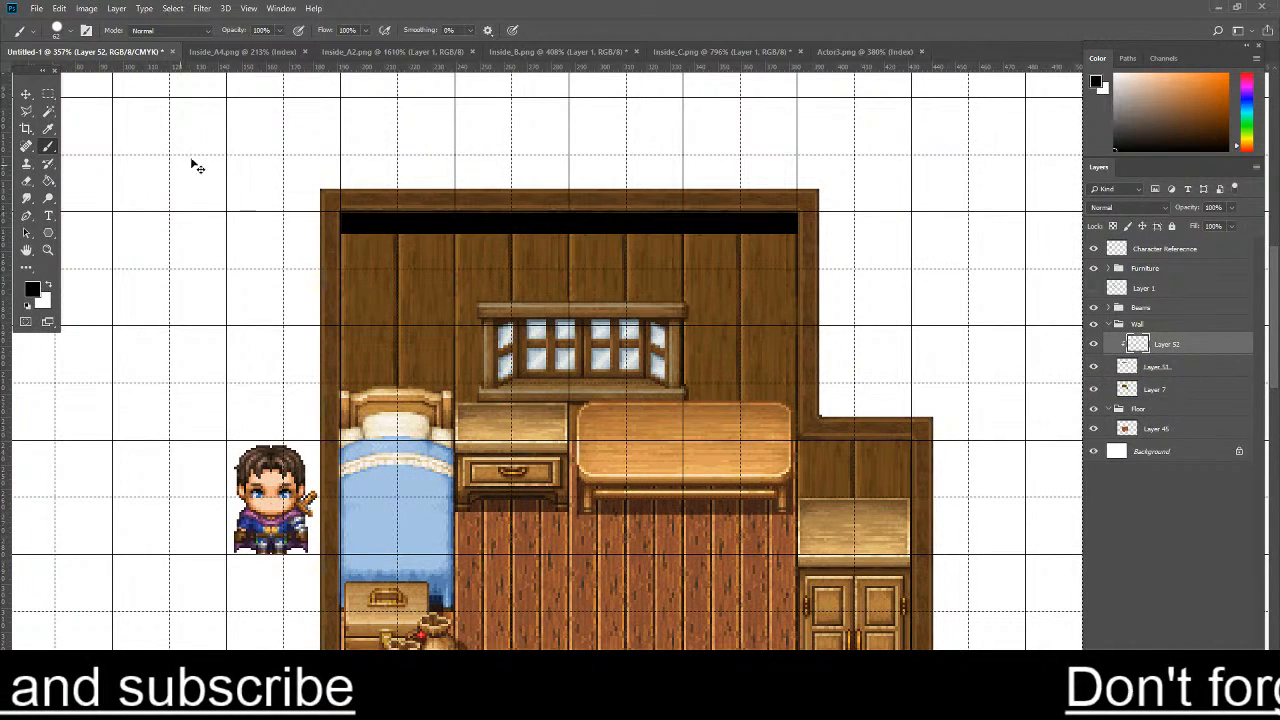
{"action": "left_click", "coordinate": [233, 46]}
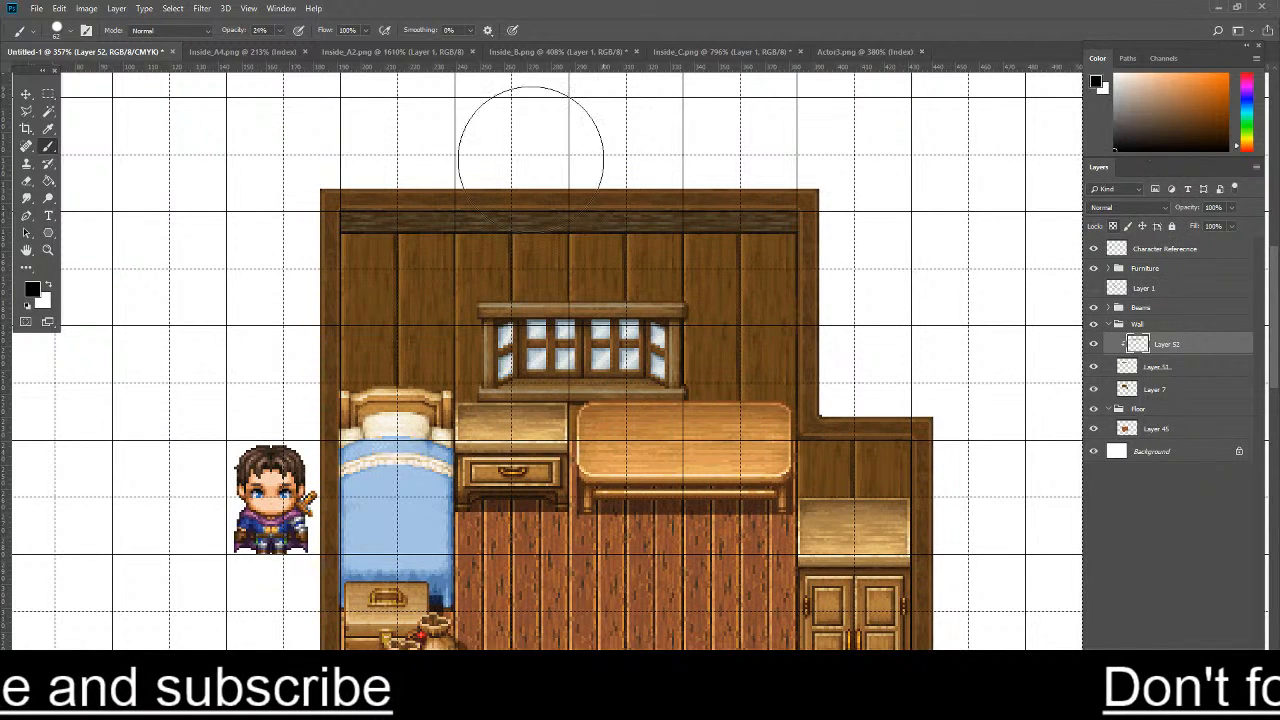
- Sample the wall's brown, select the beam strip along the back wall, and brush the colour across it at 24% opacity
{"action": "left_click", "coordinate": [543, 243], "text": "alt"}
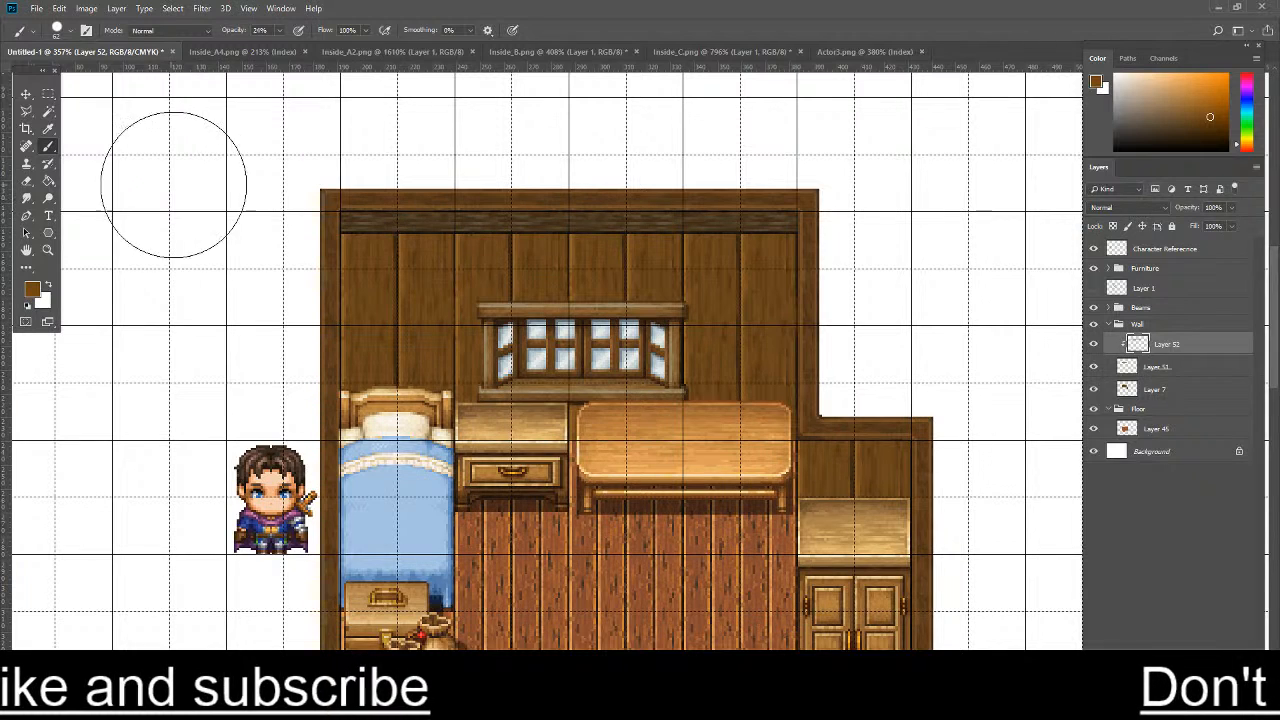
{"action": "key", "text": "m"}
{"action": "left_click_drag", "start_coordinate": [340, 210], "coordinate": [843, 230]}
{"action": "key", "text": "b"}
{"action": "left_click_drag", "start_coordinate": [0, 168], "coordinate": [993, 231]}
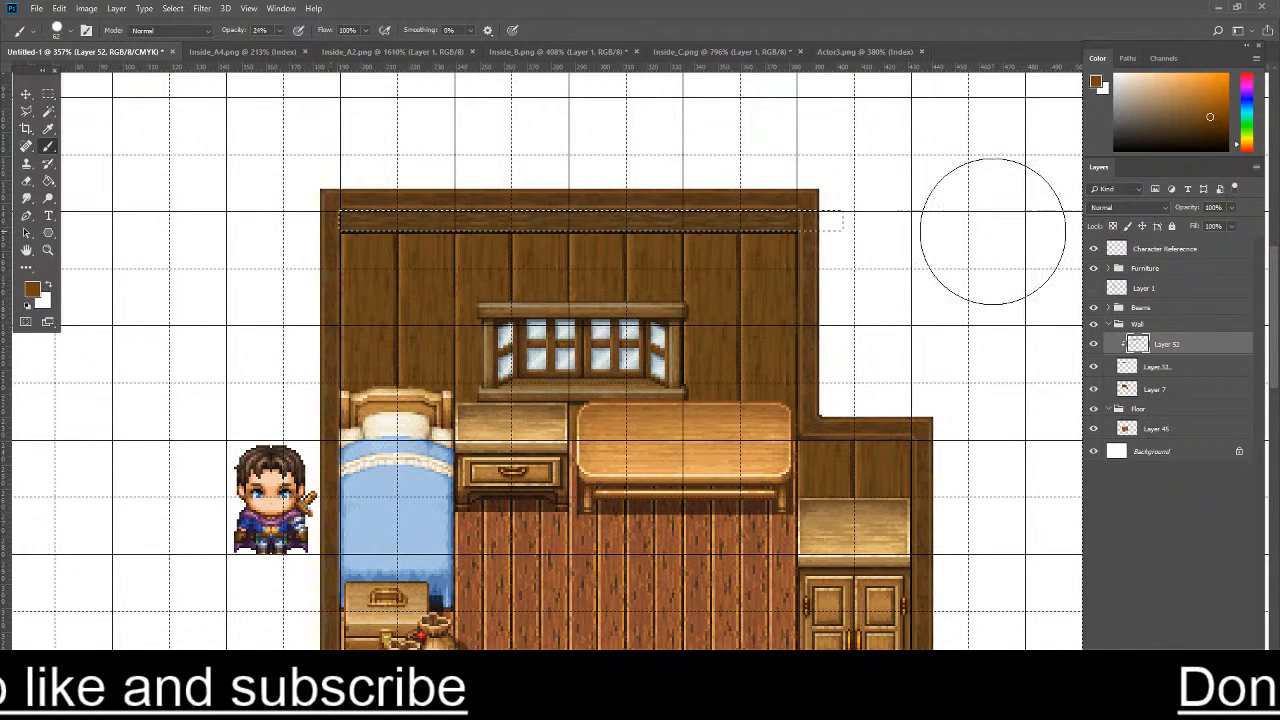
- Darken the selected beam with a duller dark brown and a near-black brush colour, then clear the selection
{"action": "left_click", "coordinate": [1181, 126]}
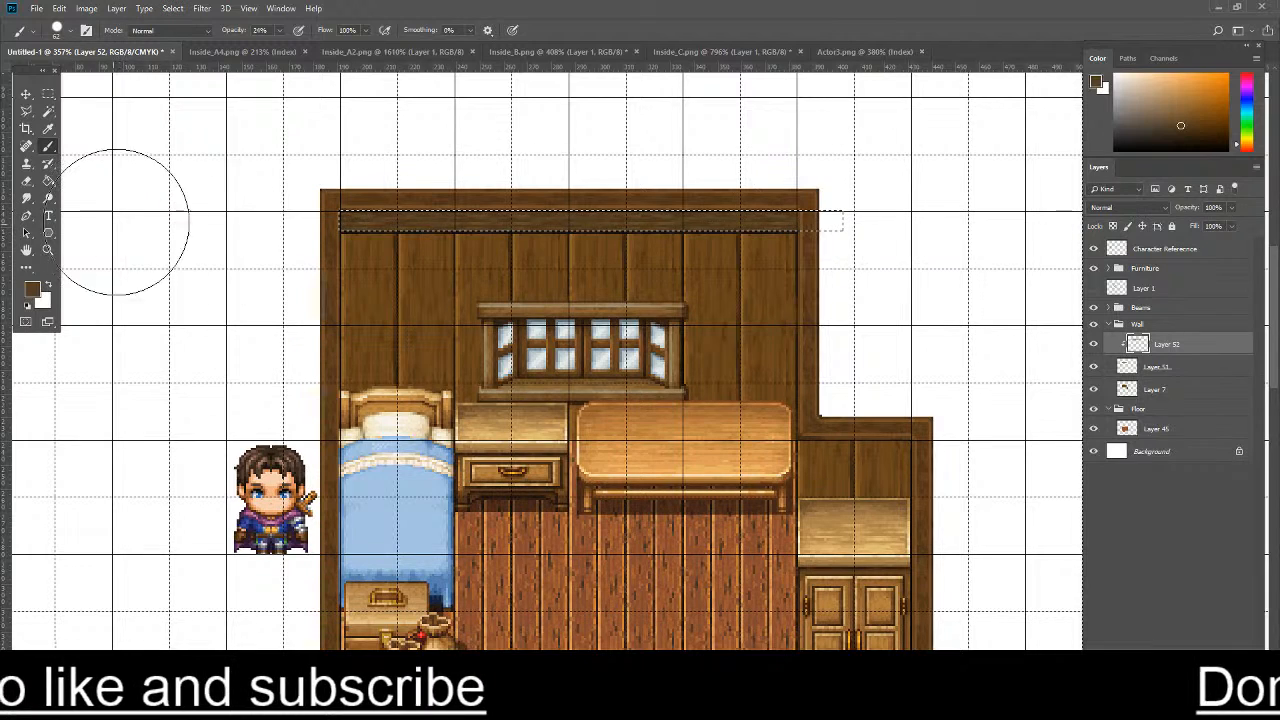
{"action": "left_click_drag", "start_coordinate": [231, 223], "coordinate": [817, 227]}
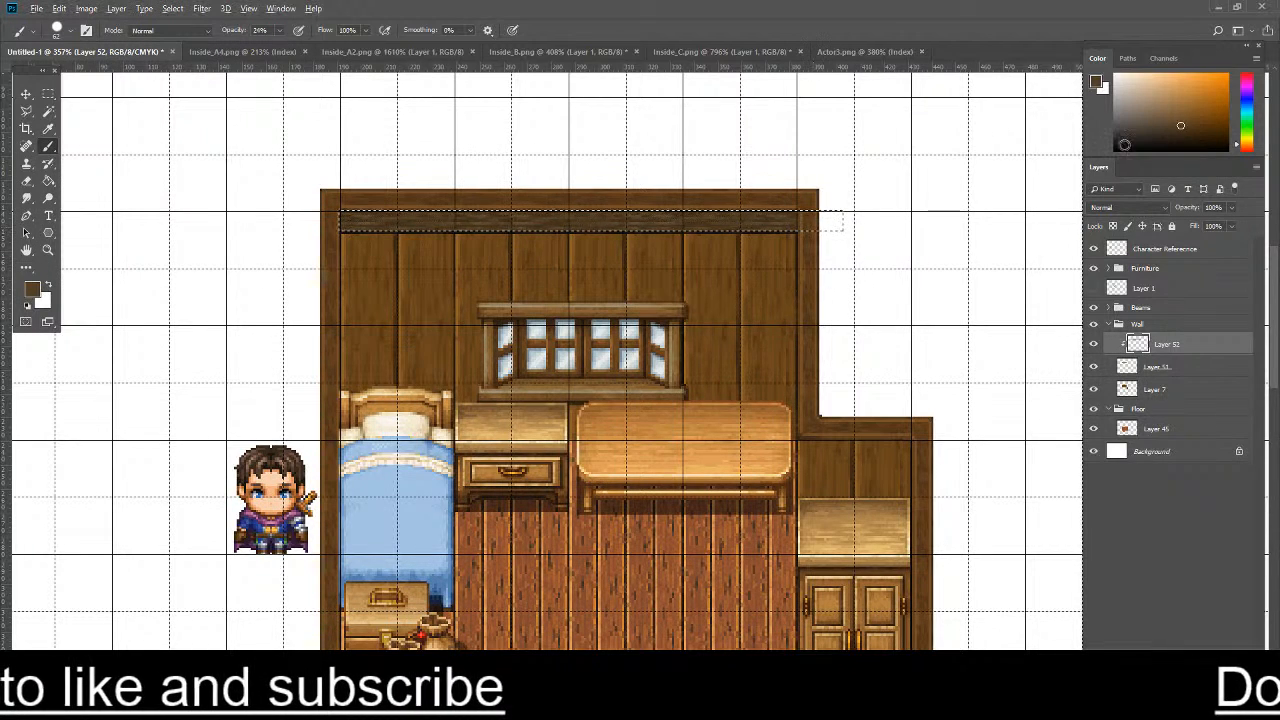
{"action": "left_click", "coordinate": [1149, 140]}
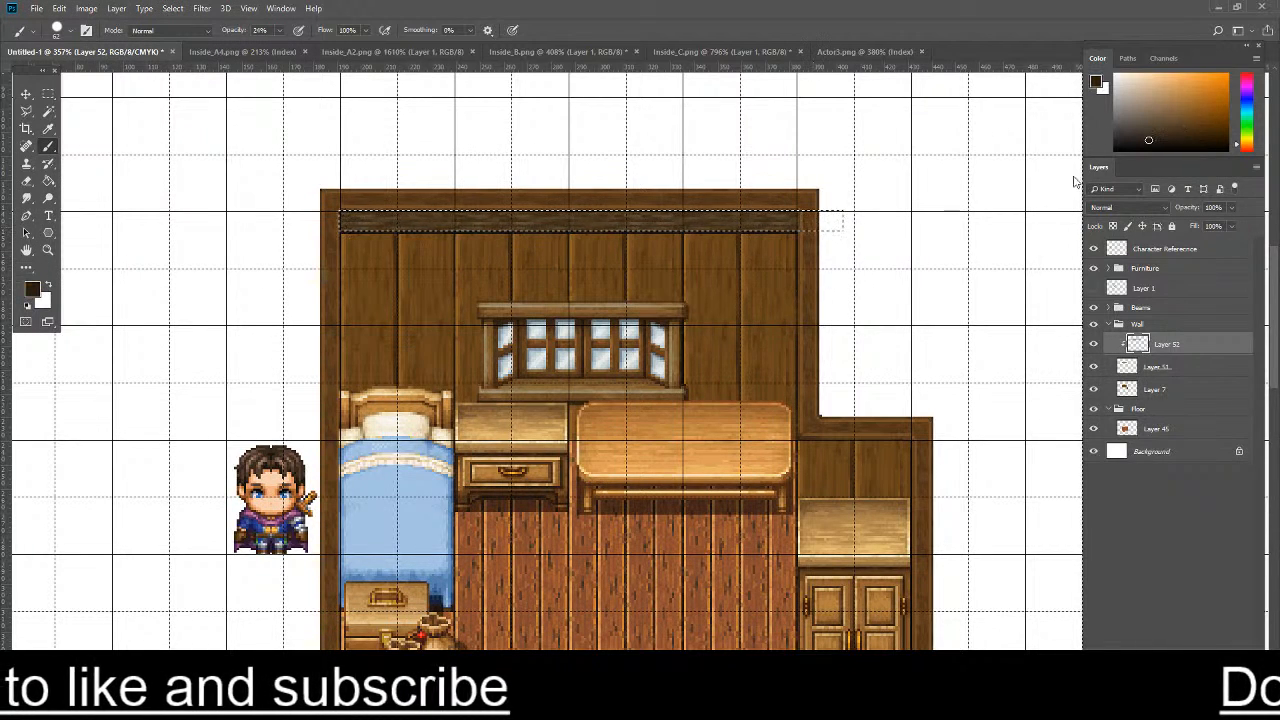
{"action": "left_click", "coordinate": [48, 94]}
{"action": "left_click", "coordinate": [177, 122]}
{"action": "scroll", "coordinate": [419, 251], "scroll_direction": "down", "scroll_amount": 6}
{"action": "key", "text": "ctrl+z"}
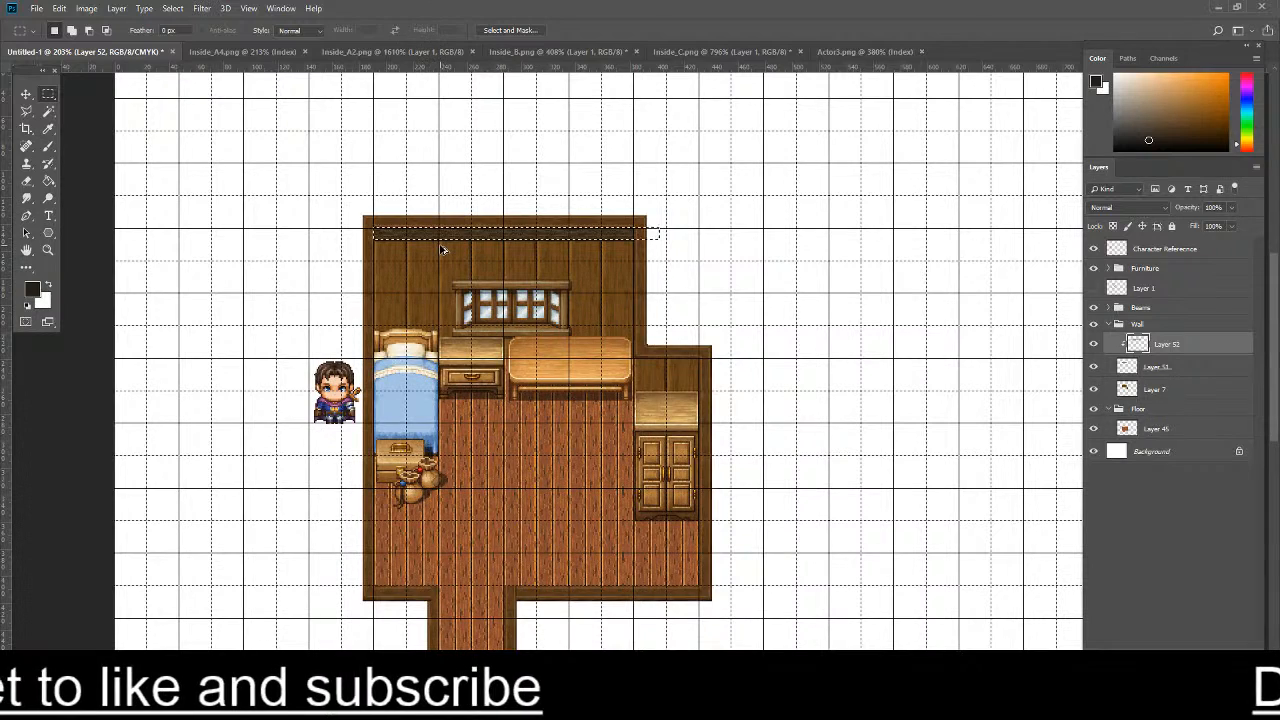
{"action": "scroll", "coordinate": [438, 248], "scroll_direction": "down", "scroll_amount": 3}
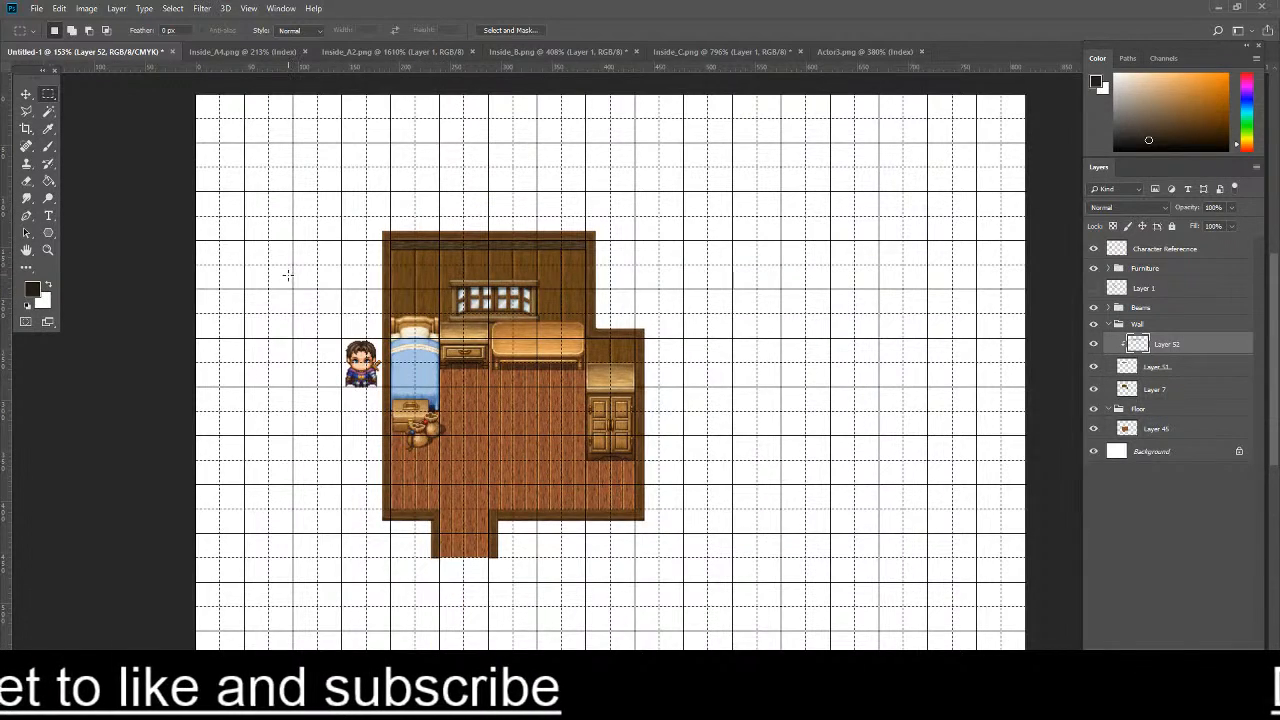
- Examine the darkened beam up close and against the rest of the back wall
{"action": "scroll", "coordinate": [300, 240], "scroll_direction": "up", "scroll_amount": 15}
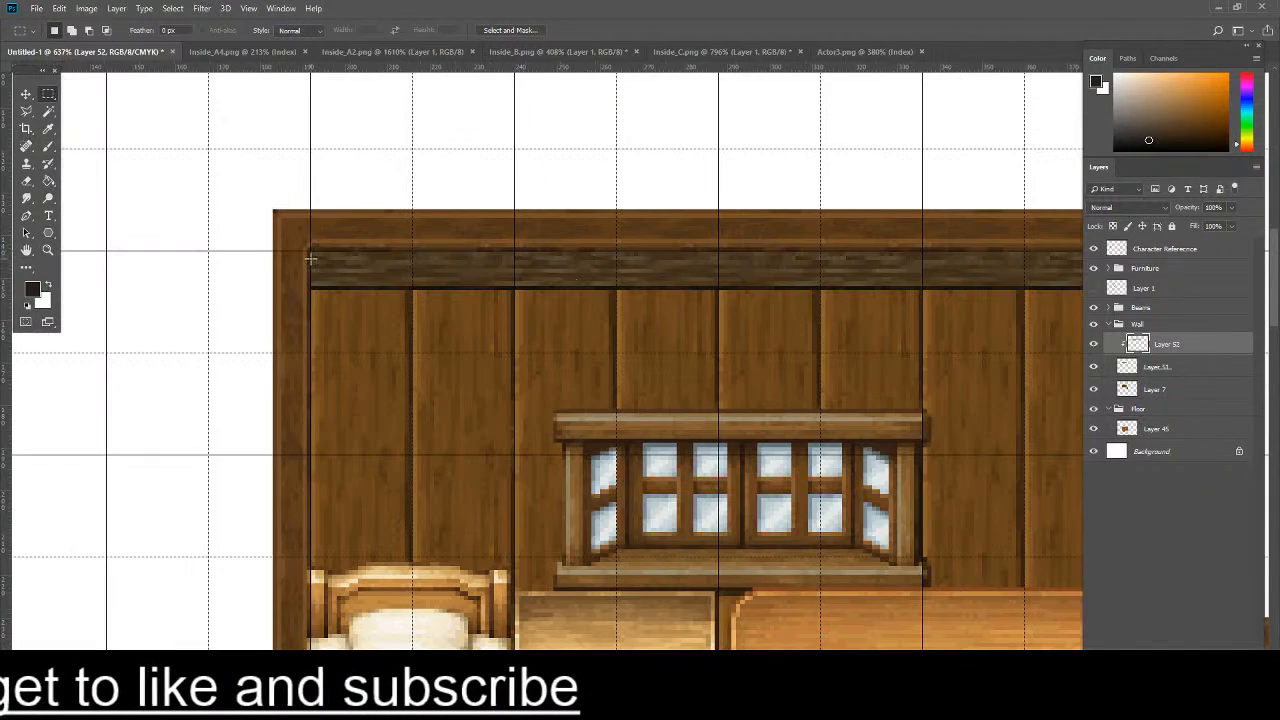
{"action": "left_click_drag", "start_coordinate": [312, 254], "coordinate": [647, 288]}
{"action": "key", "text": "ctrl+d"}
{"action": "scroll", "coordinate": [692, 308], "scroll_direction": "down", "scroll_amount": 3}
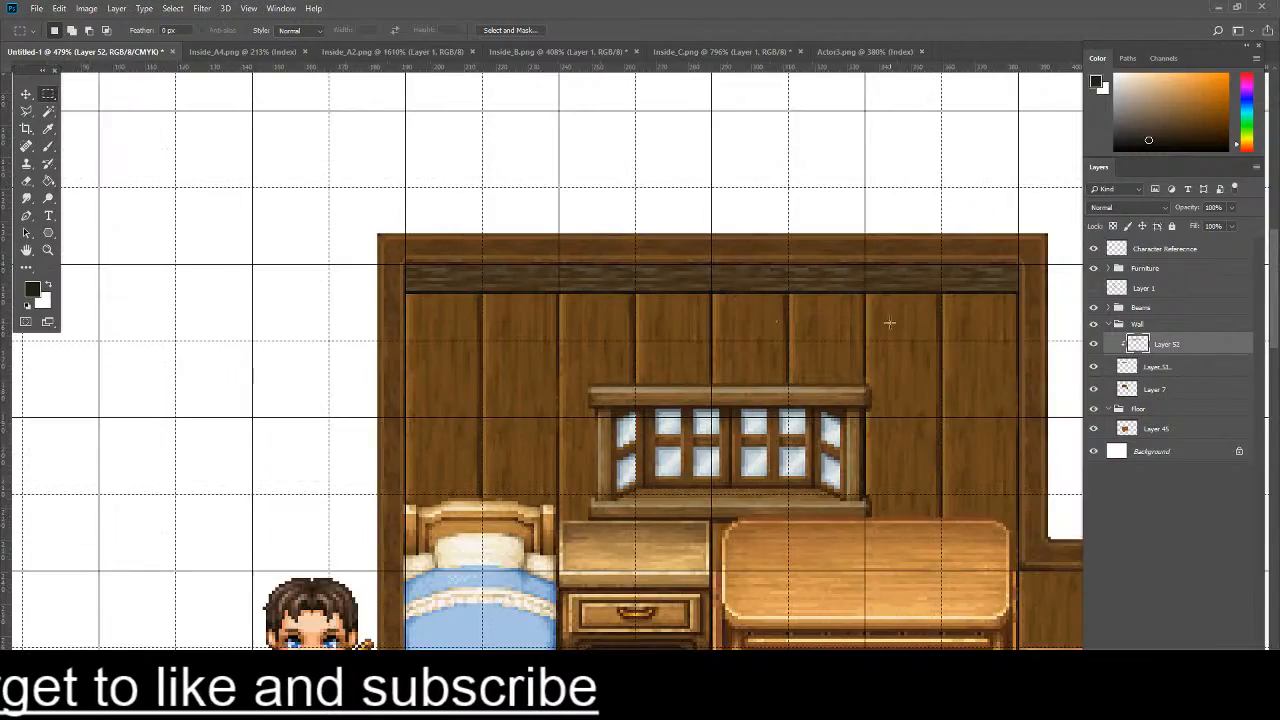
{"action": "scroll", "coordinate": [894, 321], "scroll_direction": "down", "scroll_amount": 6}
{"action": "scroll", "coordinate": [908, 319], "scroll_direction": "up", "scroll_amount": 3}
{"action": "scroll", "coordinate": [800, 320], "scroll_direction": "down", "scroll_amount": 4}
{"action": "scroll", "coordinate": [689, 321], "scroll_direction": "up", "scroll_amount": 5}
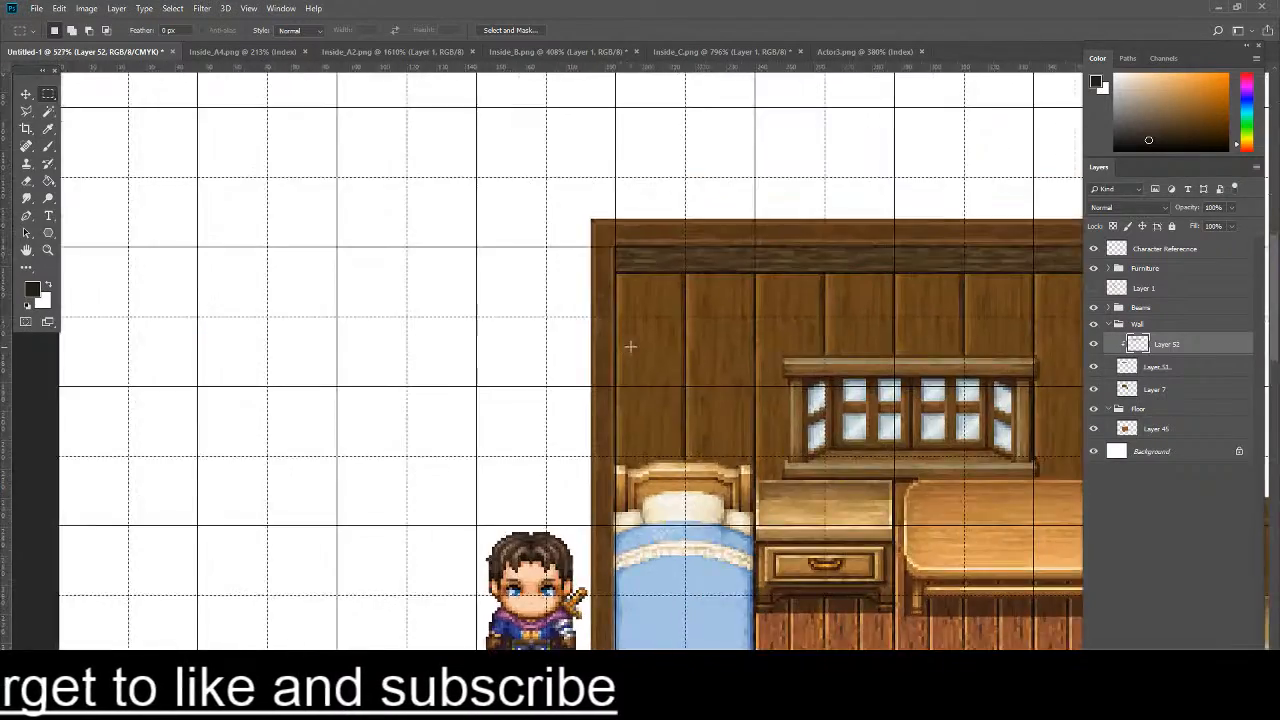
{"action": "scroll", "coordinate": [885, 352], "scroll_direction": "up", "scroll_amount": 2}
- Copy a narrow vertical plank strip from the back wall on Layer 7 onto its own layer, rotate it 90° clockwise and place it above the room
{"action": "left_click", "coordinate": [1171, 395]}
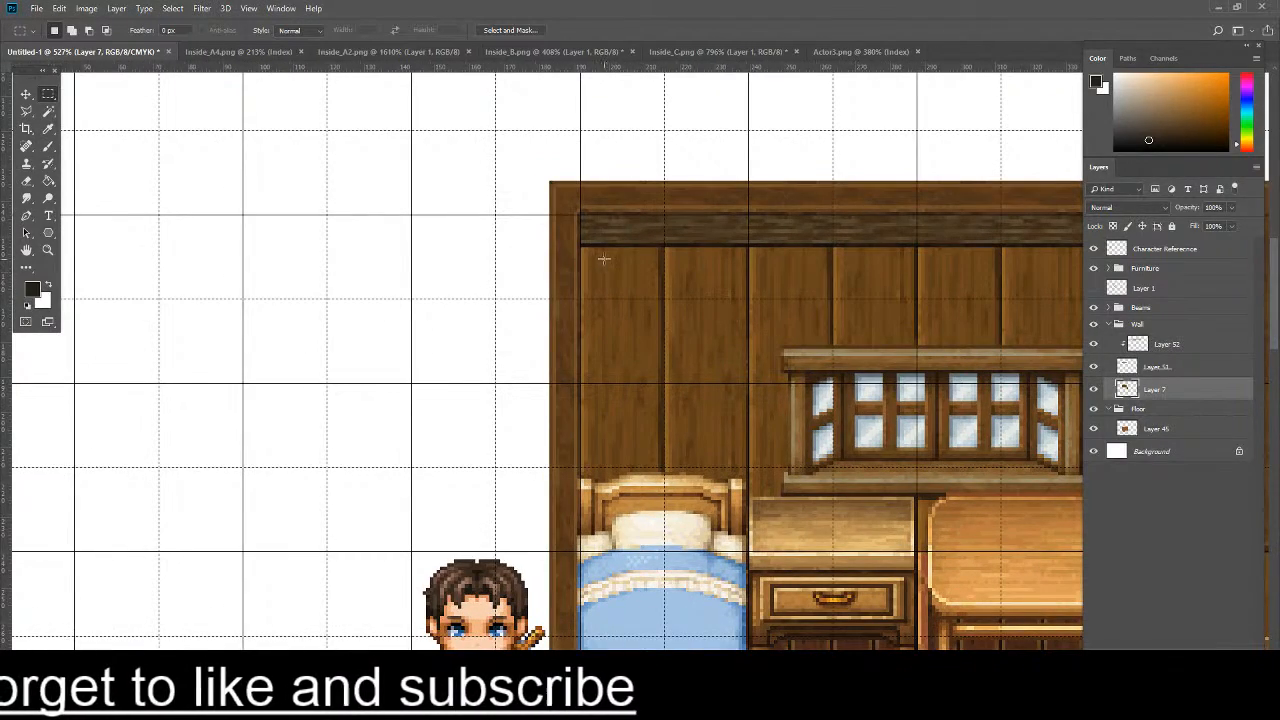
{"action": "left_click_drag", "start_coordinate": [604, 251], "coordinate": [645, 467]}
{"action": "key", "text": "ctrl+j"}
{"action": "key", "text": "ctrl+t"}
{"action": "right_click", "coordinate": [616, 360]}
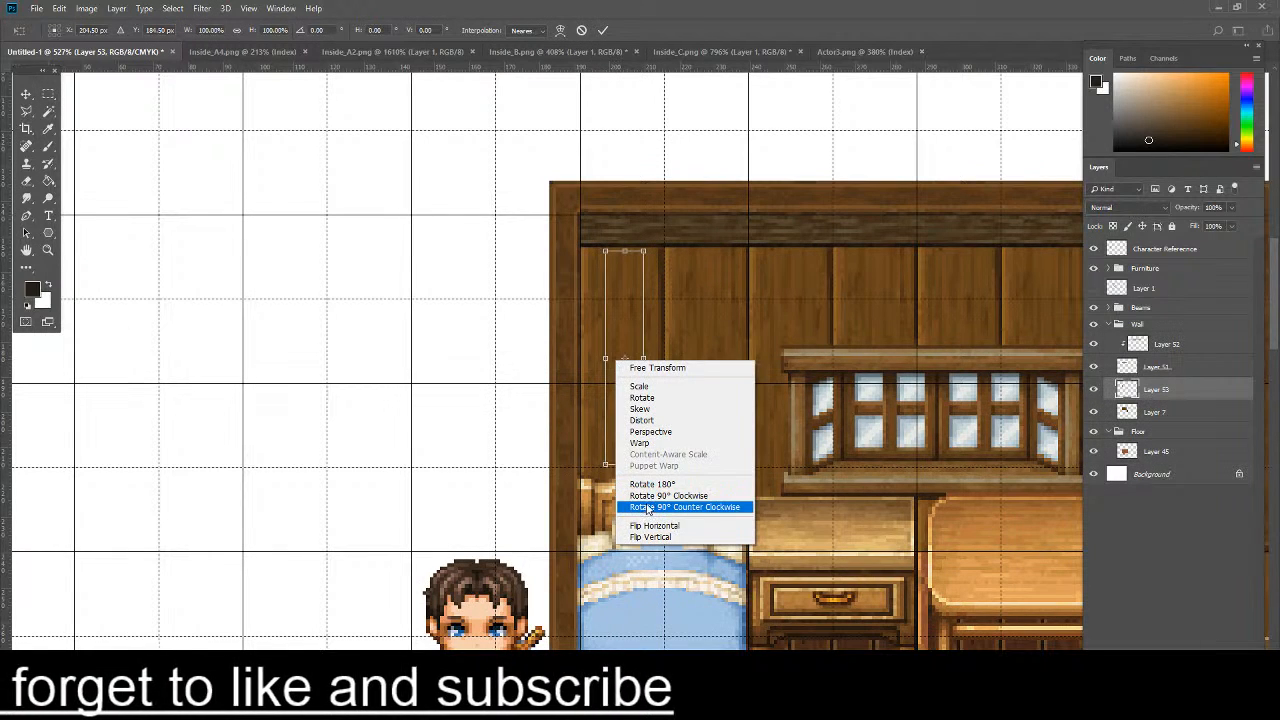
{"action": "left_click", "coordinate": [666, 484]}
{"action": "right_click", "coordinate": [636, 426]}
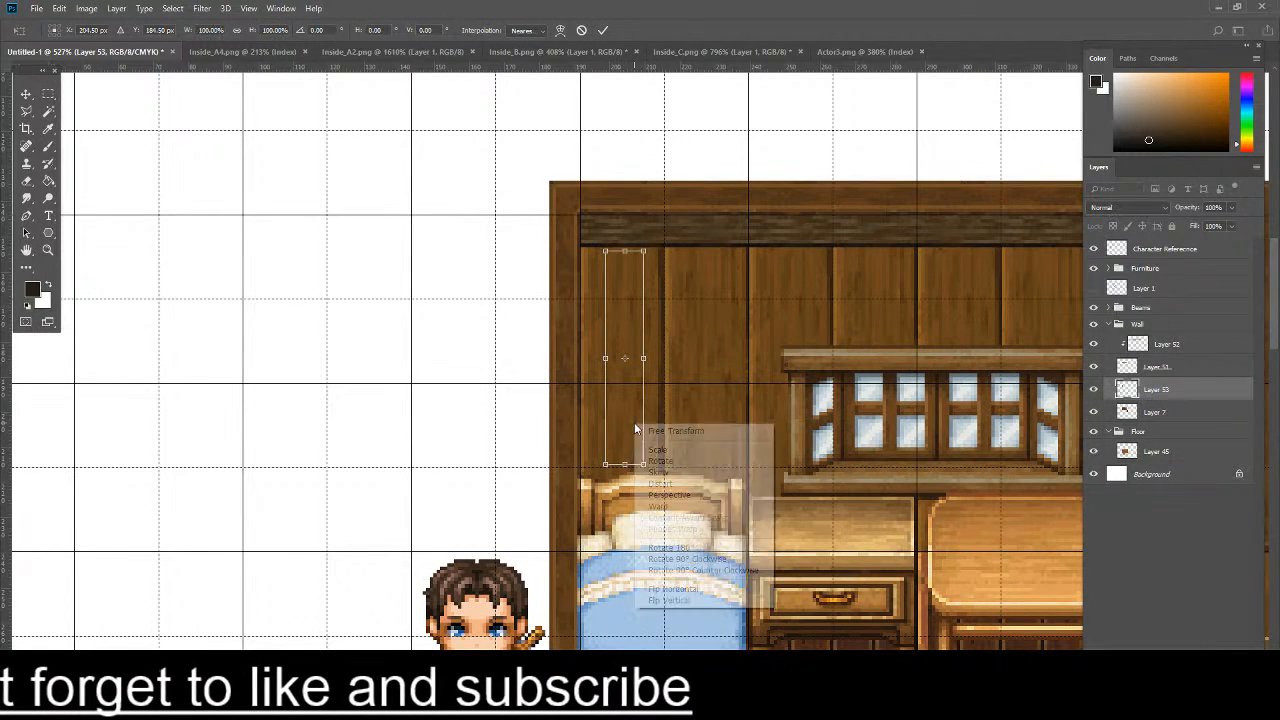
{"action": "left_click", "coordinate": [673, 588]}
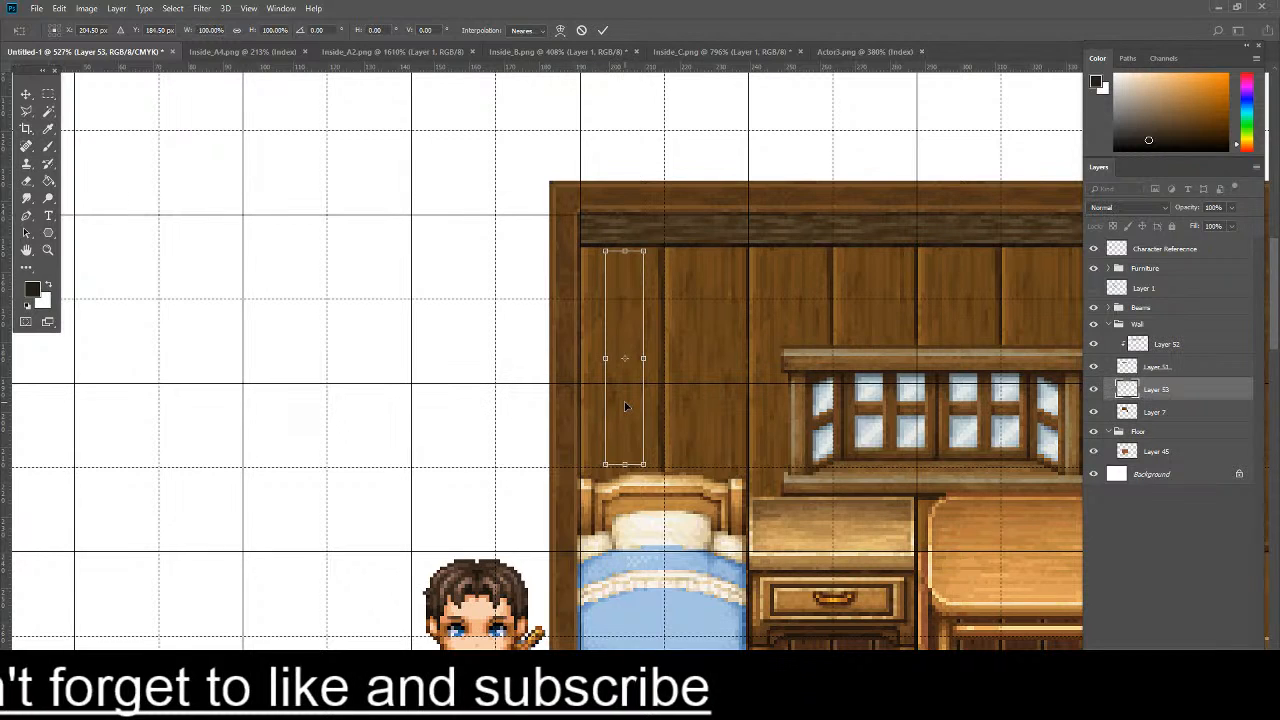
{"action": "right_click", "coordinate": [624, 406]}
{"action": "left_click", "coordinate": [690, 546]}
{"action": "left_click_drag", "start_coordinate": [643, 358], "coordinate": [663, 151]}
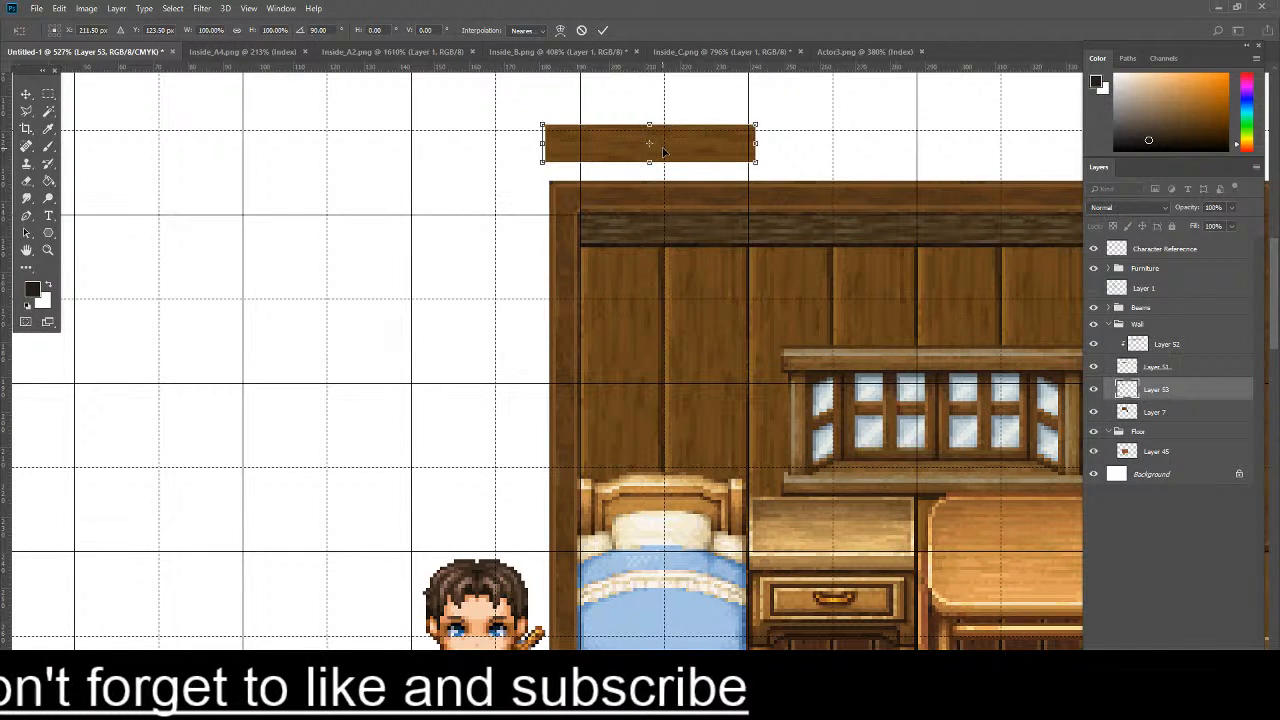
- Stretch the rotated plank strip horizontally to about 341% so it spans the back wall's width
{"action": "scroll", "coordinate": [765, 165], "scroll_direction": "down", "scroll_amount": 3}
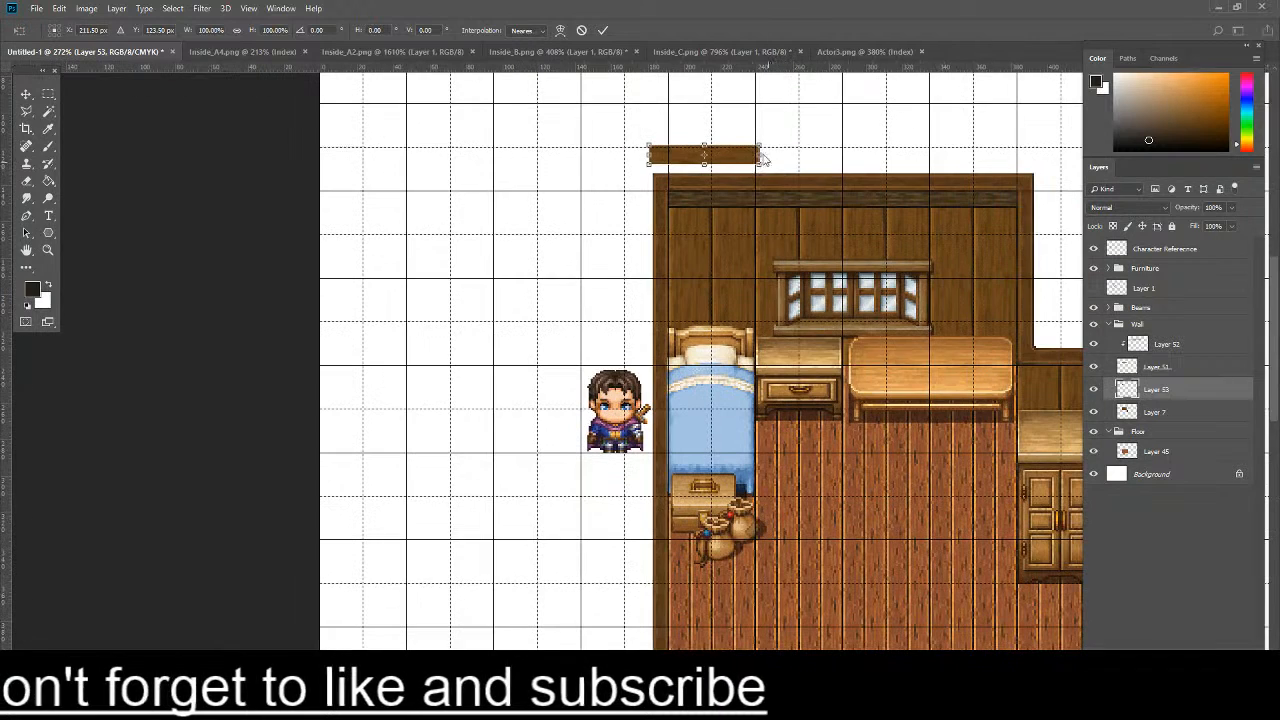
{"action": "left_click_drag", "start_coordinate": [762, 155], "coordinate": [1023, 151]}
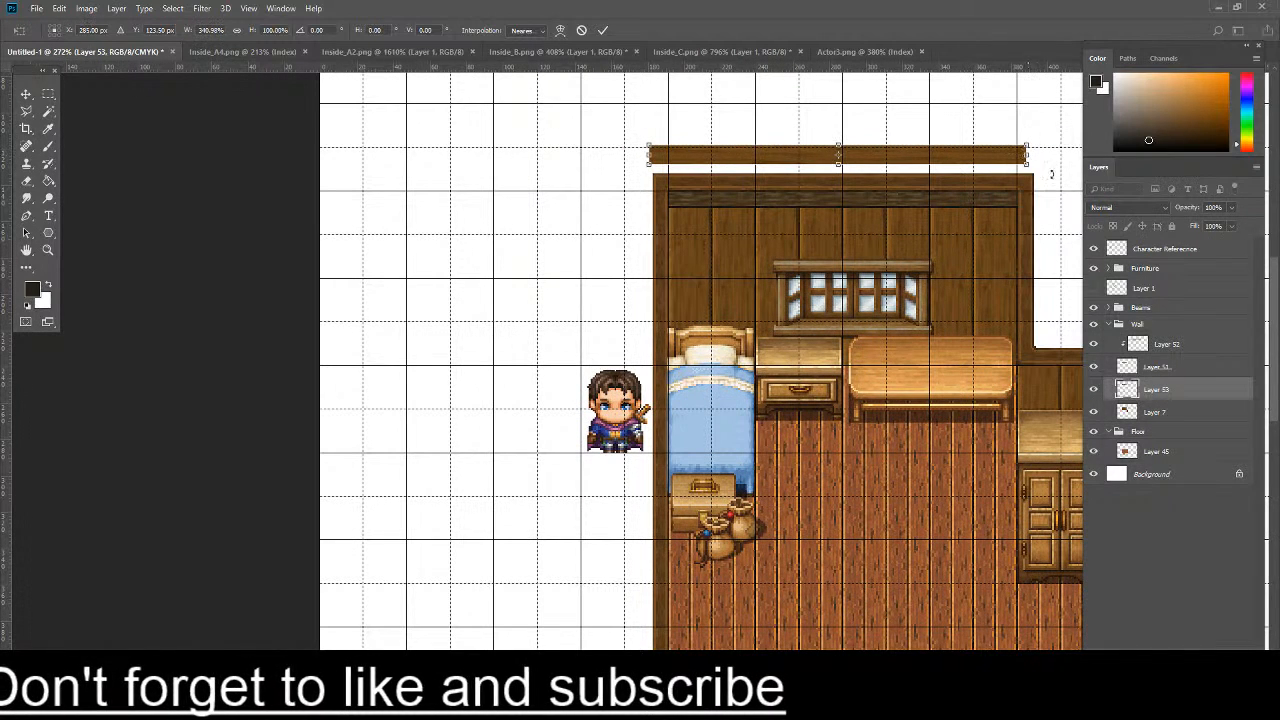
{"action": "key", "text": "Return"}
- Move Layer 53 above Layer 52, clip it to the beam layer, and position the plank strip over the beam
{"action": "left_click_drag", "start_coordinate": [1170, 344], "coordinate": [1178, 338]}
{"action": "right_click", "coordinate": [1168, 343]}
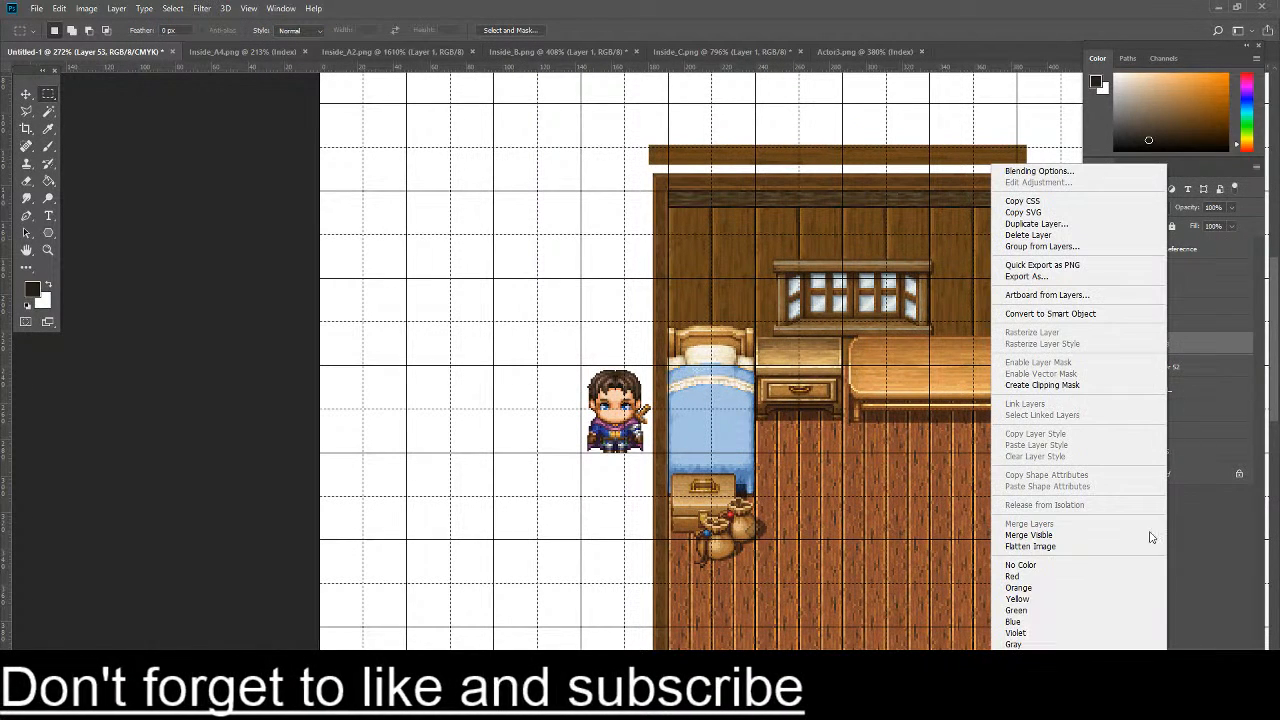
{"action": "left_click", "coordinate": [1042, 385]}
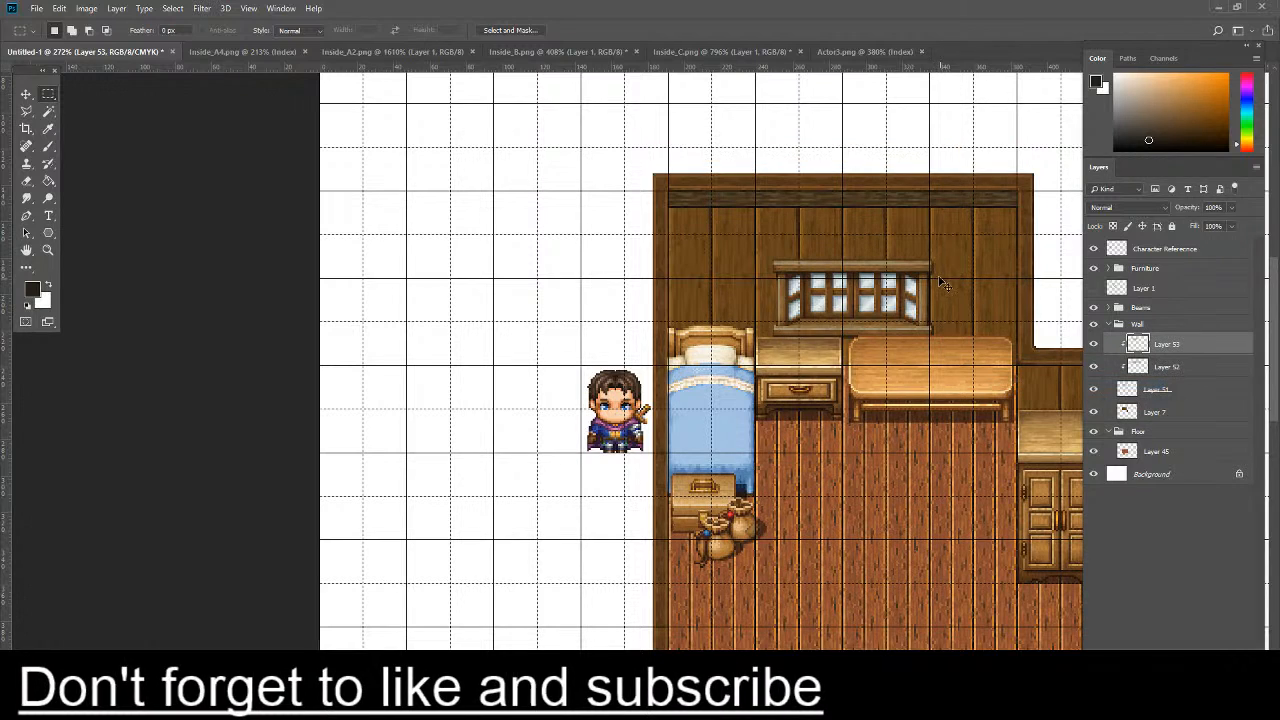
{"action": "key", "text": "ctrl+t"}
{"action": "left_click_drag", "start_coordinate": [858, 163], "coordinate": [855, 209]}
{"action": "scroll", "coordinate": [1028, 201], "scroll_direction": "up", "scroll_amount": 10}
{"action": "key", "text": "Return"}
{"action": "scroll", "coordinate": [725, 251], "scroll_direction": "down", "scroll_amount": 3}
{"action": "scroll", "coordinate": [724, 259], "scroll_direction": "down", "scroll_amount": 2}
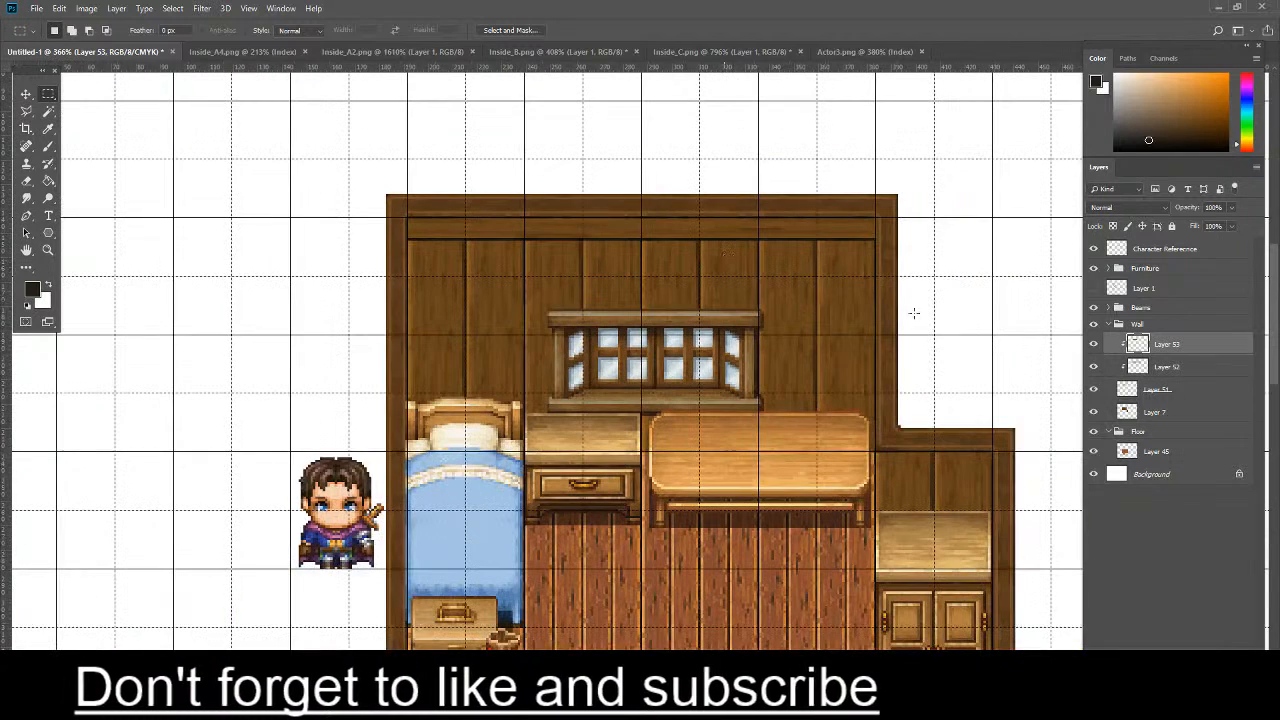
- Blend the plank texture into the beam using Overlay mode at 55% layer opacity
{"action": "left_click", "coordinate": [1159, 204]}
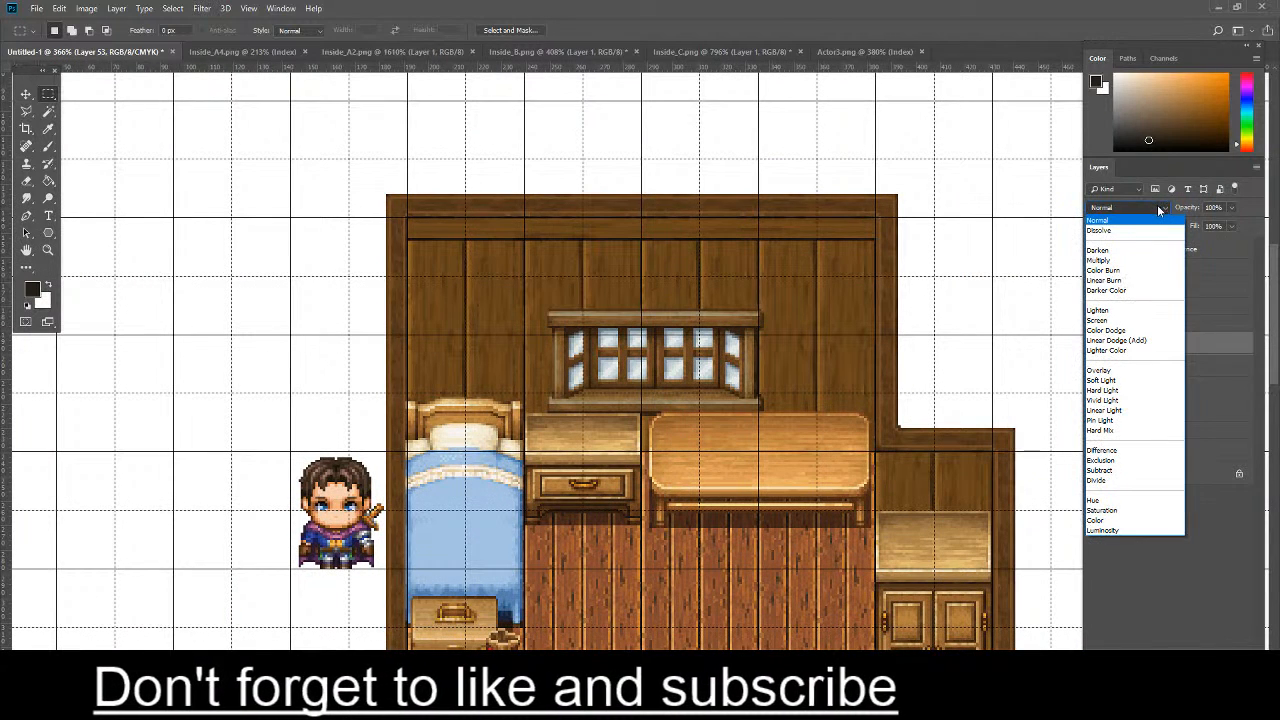
{"action": "left_click", "coordinate": [1104, 370]}
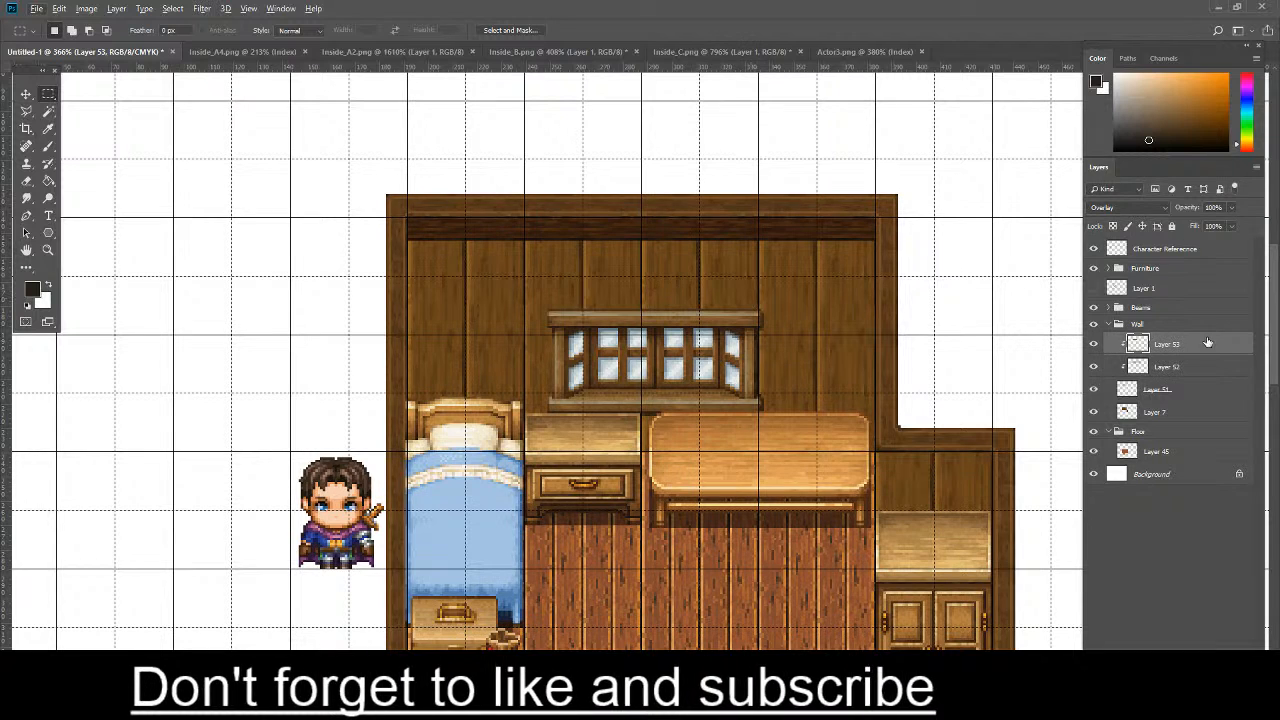
{"action": "left_click_drag", "start_coordinate": [1237, 210], "coordinate": [1217, 225]}
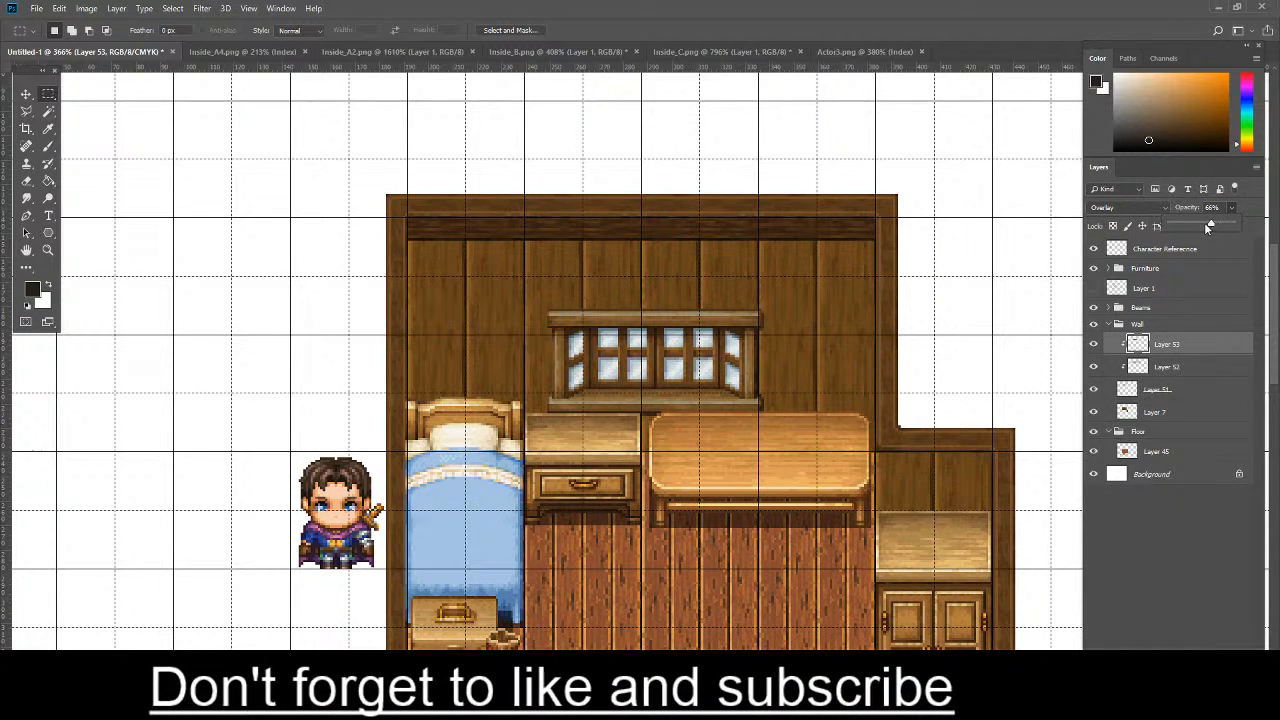
{"action": "scroll", "coordinate": [451, 225], "scroll_direction": "up", "scroll_amount": 3}
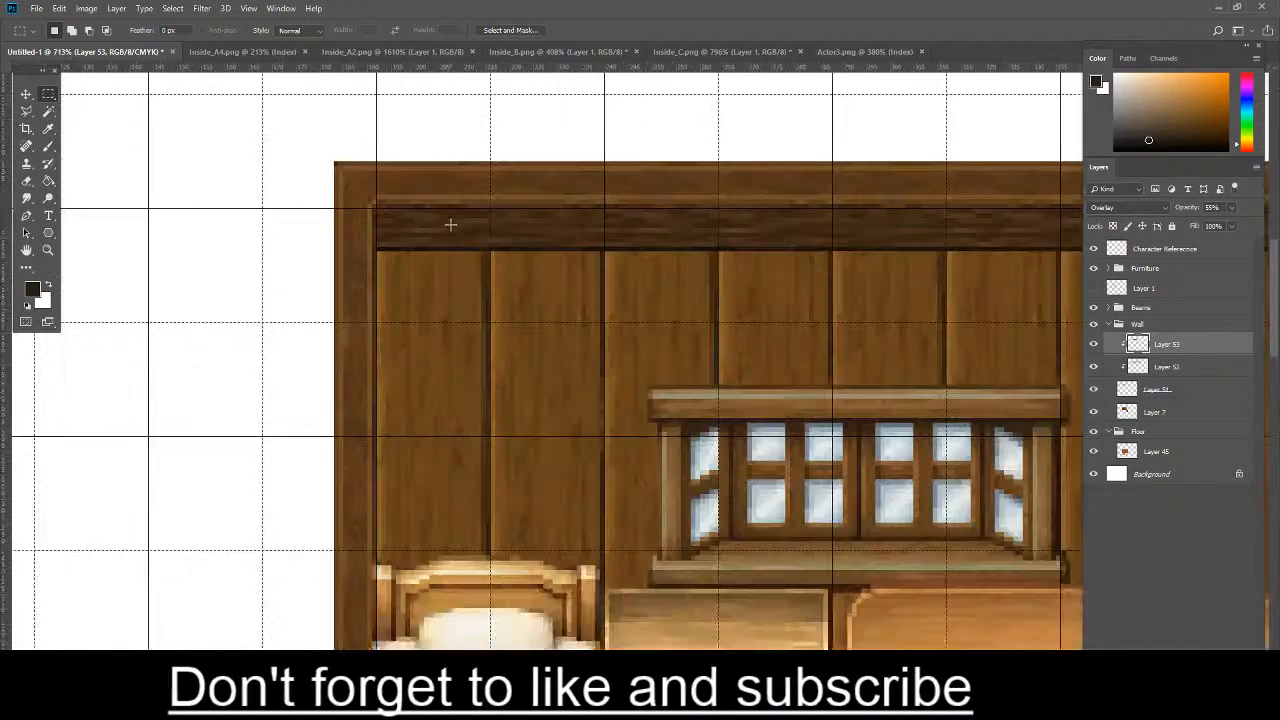
{"action": "scroll", "coordinate": [451, 225], "scroll_direction": "down", "scroll_amount": 6}
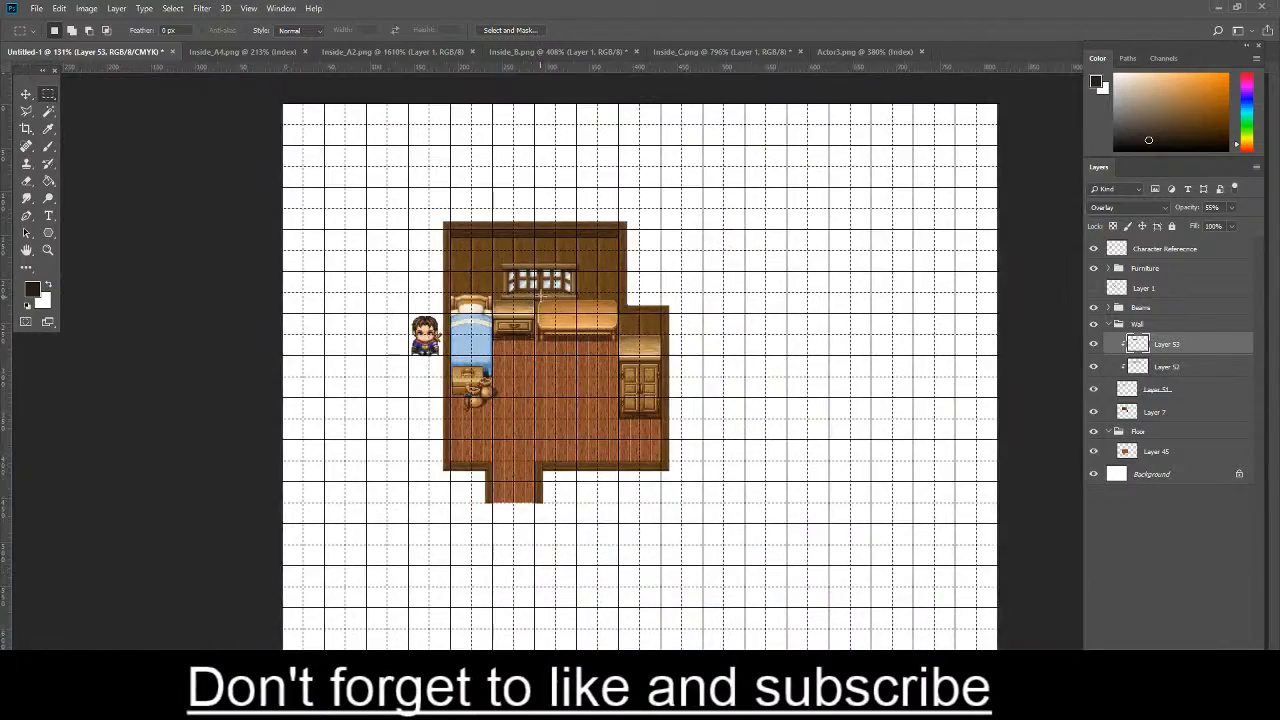
{"action": "scroll", "coordinate": [536, 224], "scroll_direction": "up", "scroll_amount": 1}
{"action": "scroll", "coordinate": [536, 224], "scroll_direction": "up", "scroll_amount": 2}
{"action": "scroll", "coordinate": [307, 278], "scroll_direction": "up", "scroll_amount": 2}
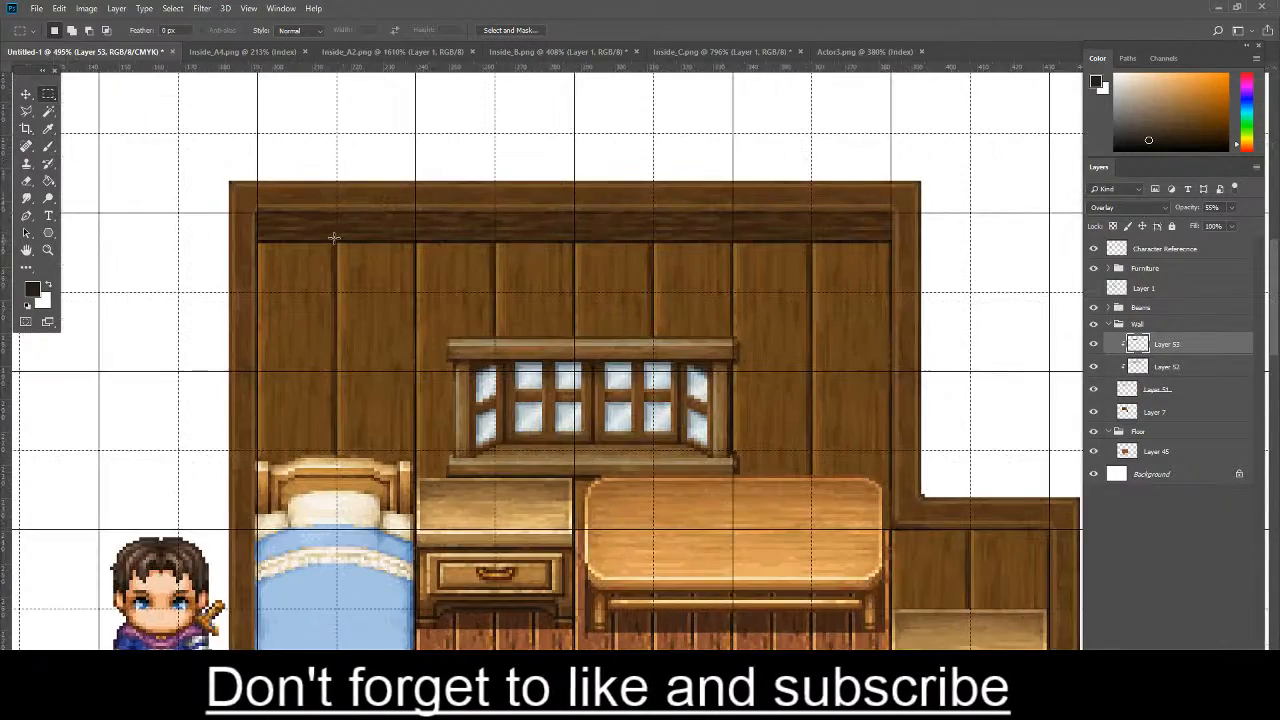
- Select the wall band beneath the beam and brush a near-black 4 px shadow along its upper edge on Layer 7 at 24% opacity, then deselect
{"action": "mouse_move", "coordinate": [232, 247]}
{"action": "left_mouse_down"}
{"action": "mouse_move", "coordinate": [1090, 270]}
{"action": "mouse_move", "coordinate": [937, 269]}
{"action": "mouse_move", "coordinate": [960, 271]}
{"action": "mouse_move", "coordinate": [940, 322]}
{"action": "left_mouse_up"}
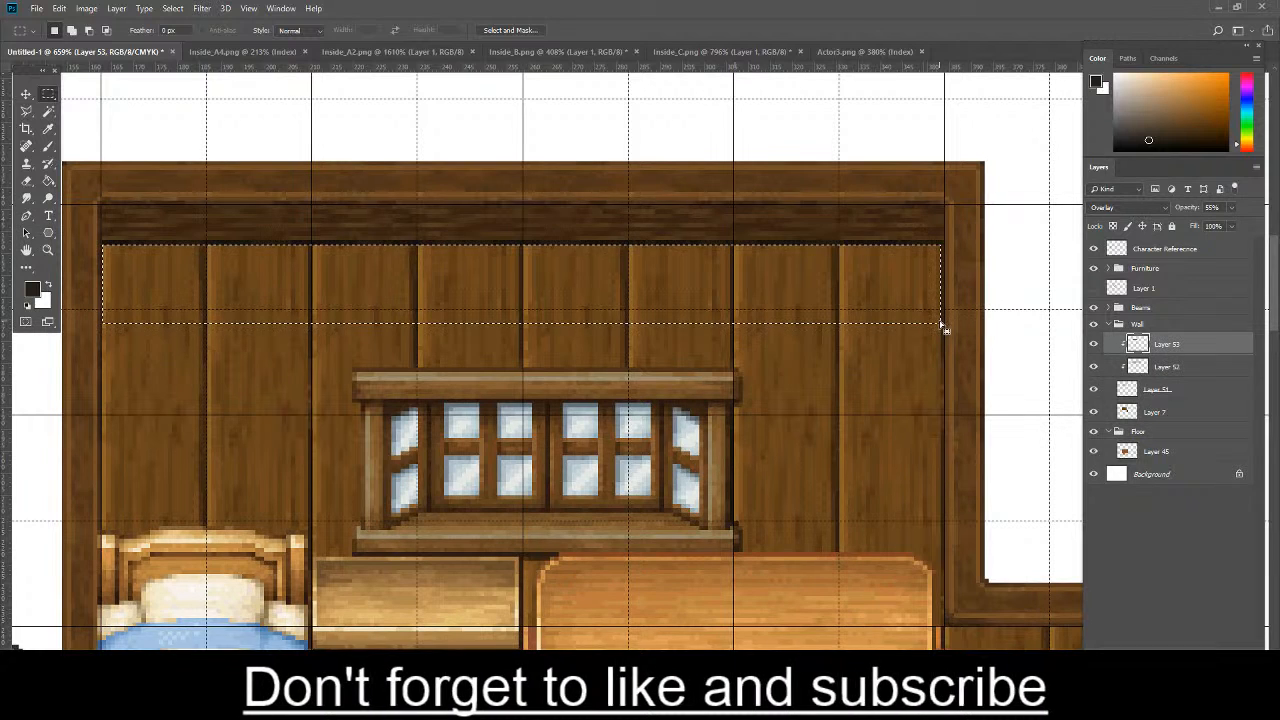
{"action": "key", "text": "b"}
{"action": "right_click", "coordinate": [537, 235]}
{"action": "left_click", "coordinate": [608, 269]}
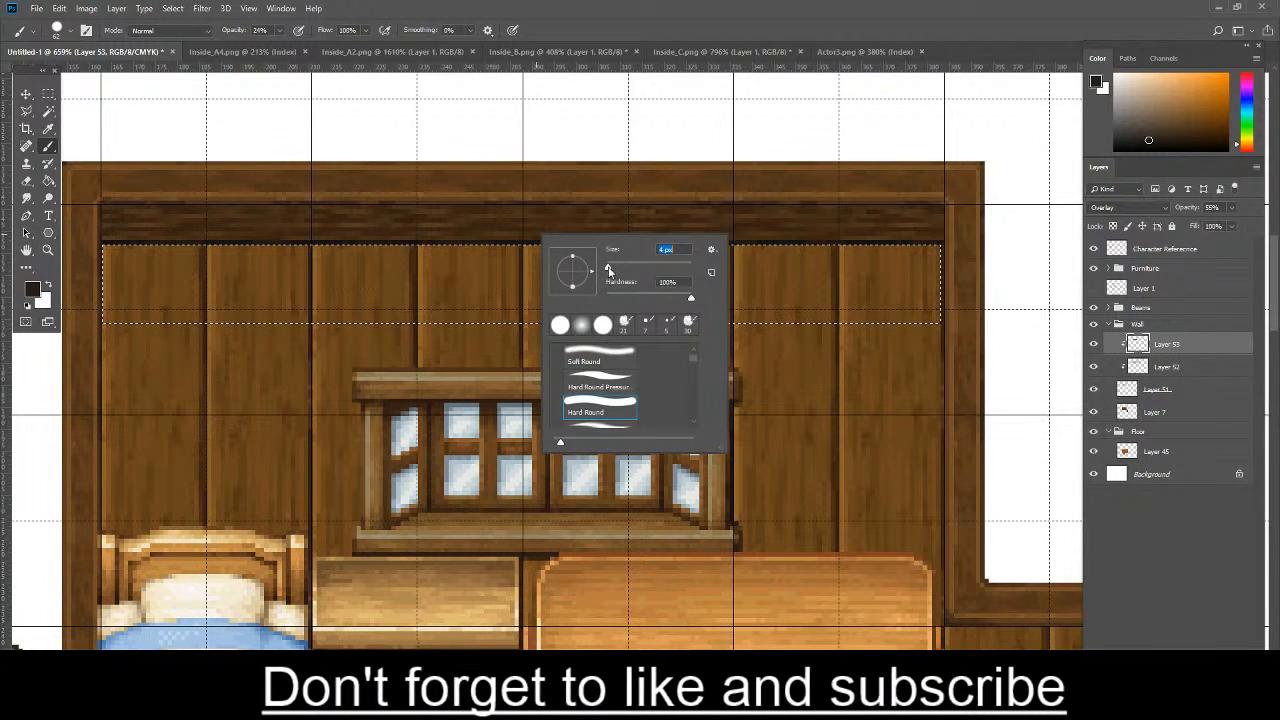
{"action": "left_click", "coordinate": [1170, 412]}
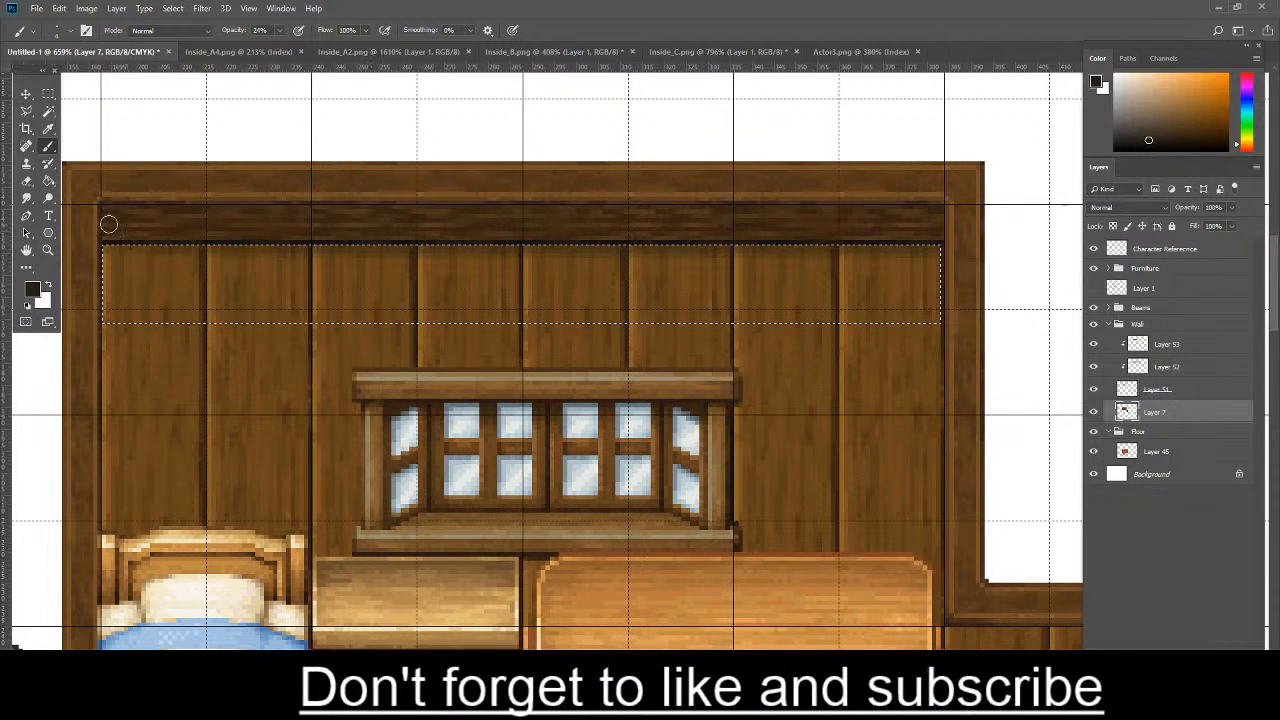
{"action": "left_click_drag", "start_coordinate": [745, 231], "coordinate": [77, 164]}
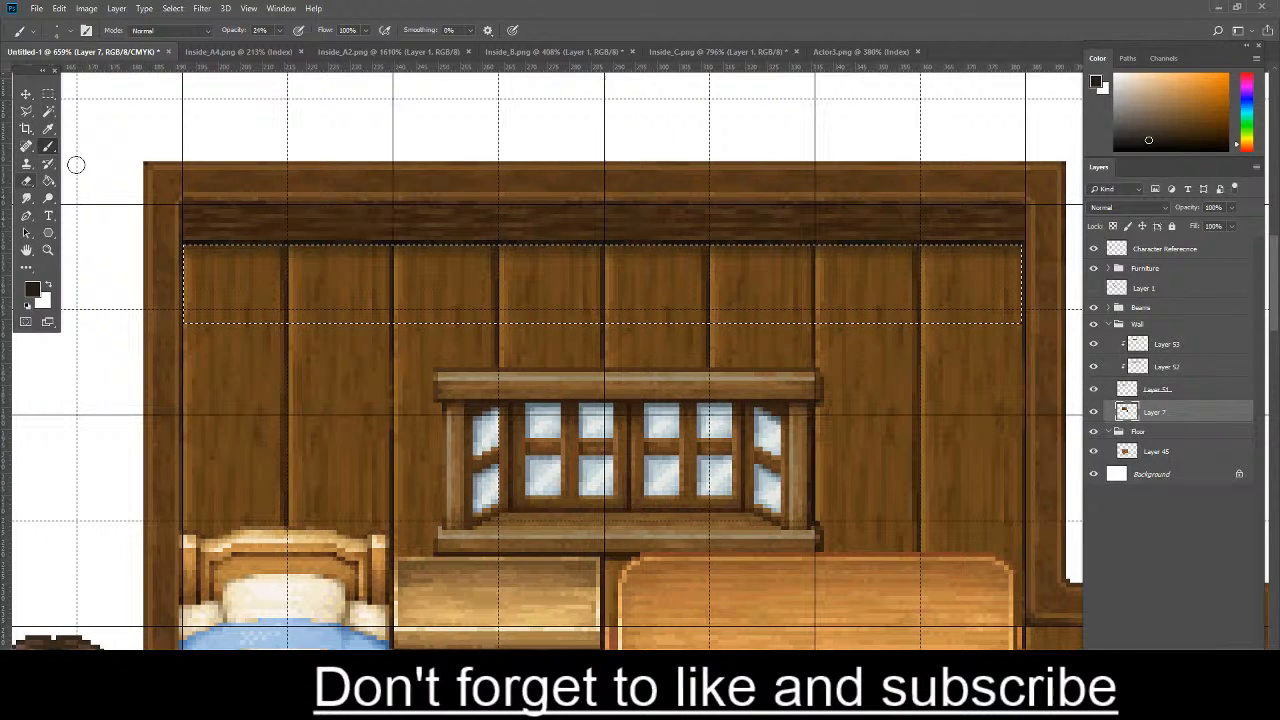
{"action": "left_click", "coordinate": [48, 94]}
{"action": "left_click", "coordinate": [409, 158]}
- Examine the beam and its shadow against the whole room, and the bed and furniture up close
{"action": "scroll", "coordinate": [695, 242], "scroll_direction": "down", "scroll_amount": 1}
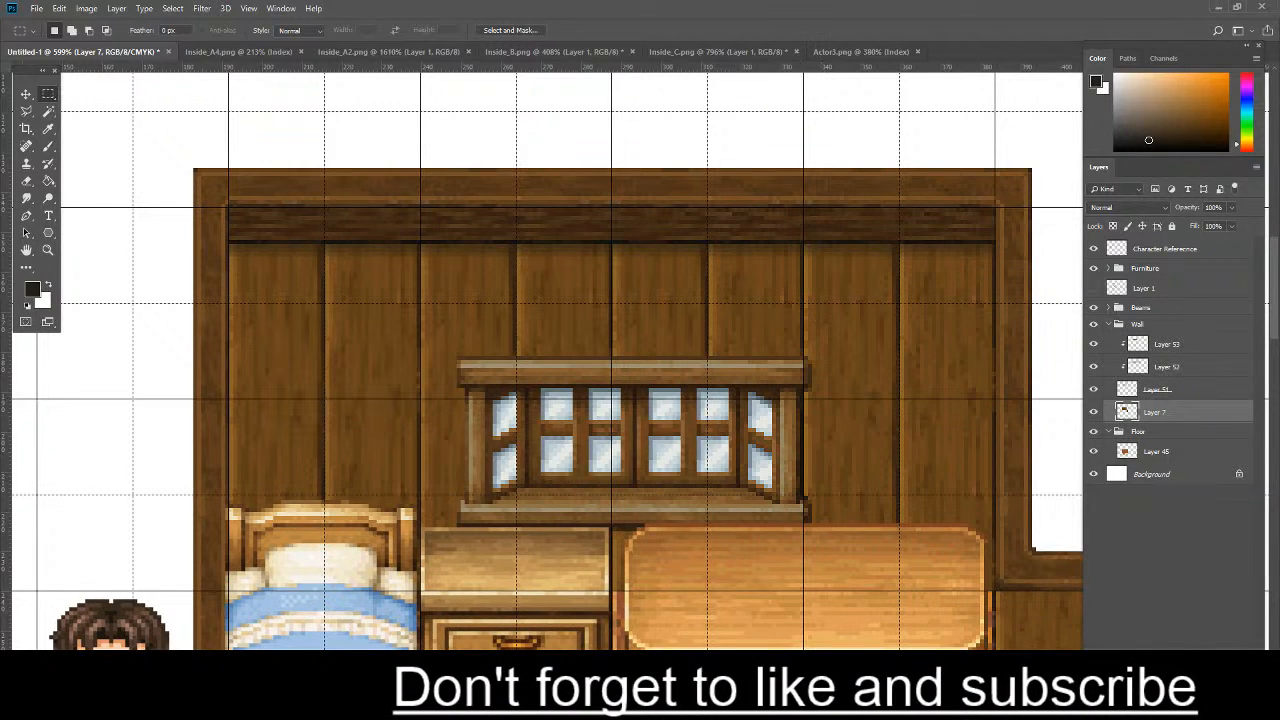
{"action": "scroll", "coordinate": [980, 360], "scroll_direction": "down", "scroll_amount": 3}
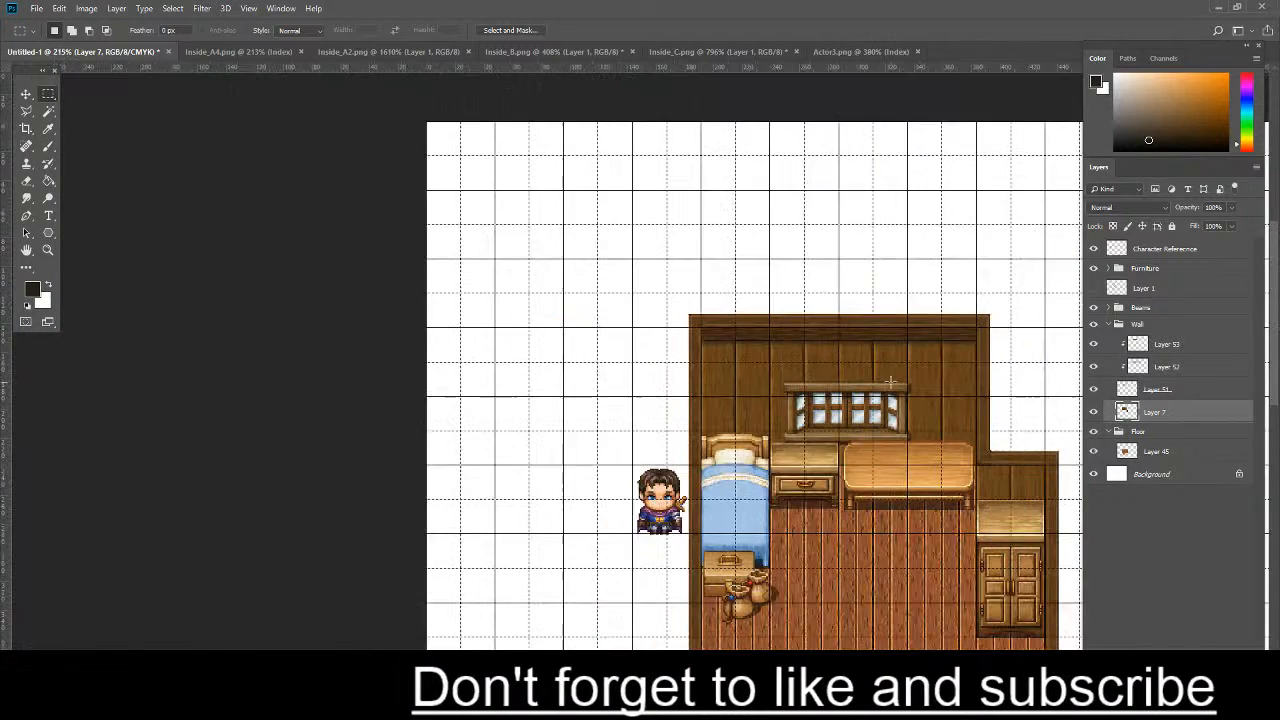
{"action": "scroll", "coordinate": [983, 357], "scroll_direction": "up", "scroll_amount": 3}
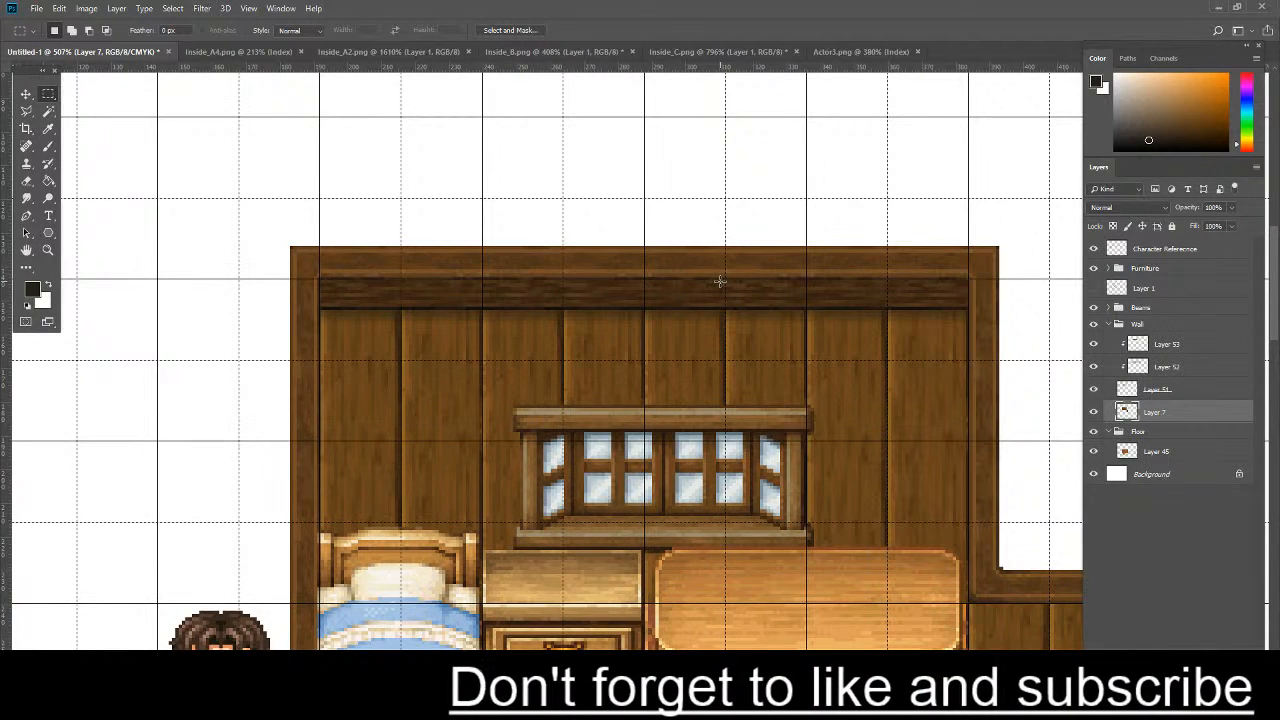
{"action": "scroll", "coordinate": [719, 281], "scroll_direction": "down", "scroll_amount": 5}
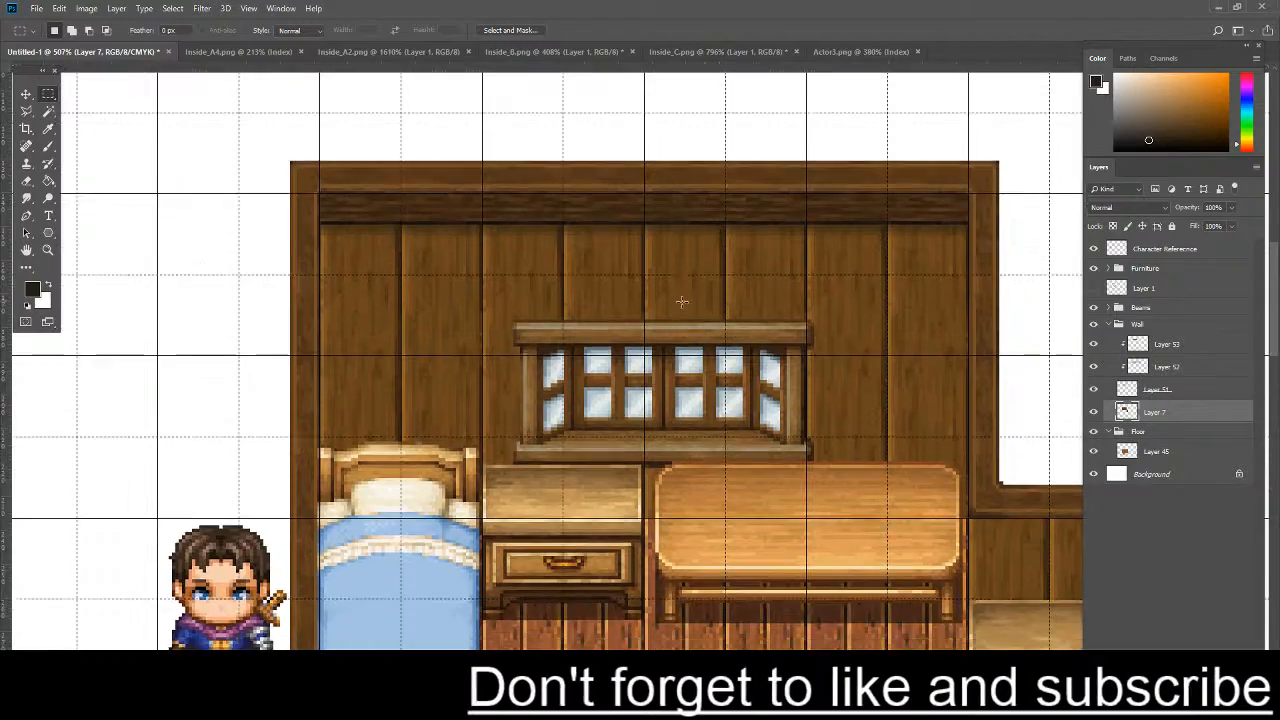
{"action": "scroll", "coordinate": [685, 477], "scroll_direction": "up", "scroll_amount": 2}
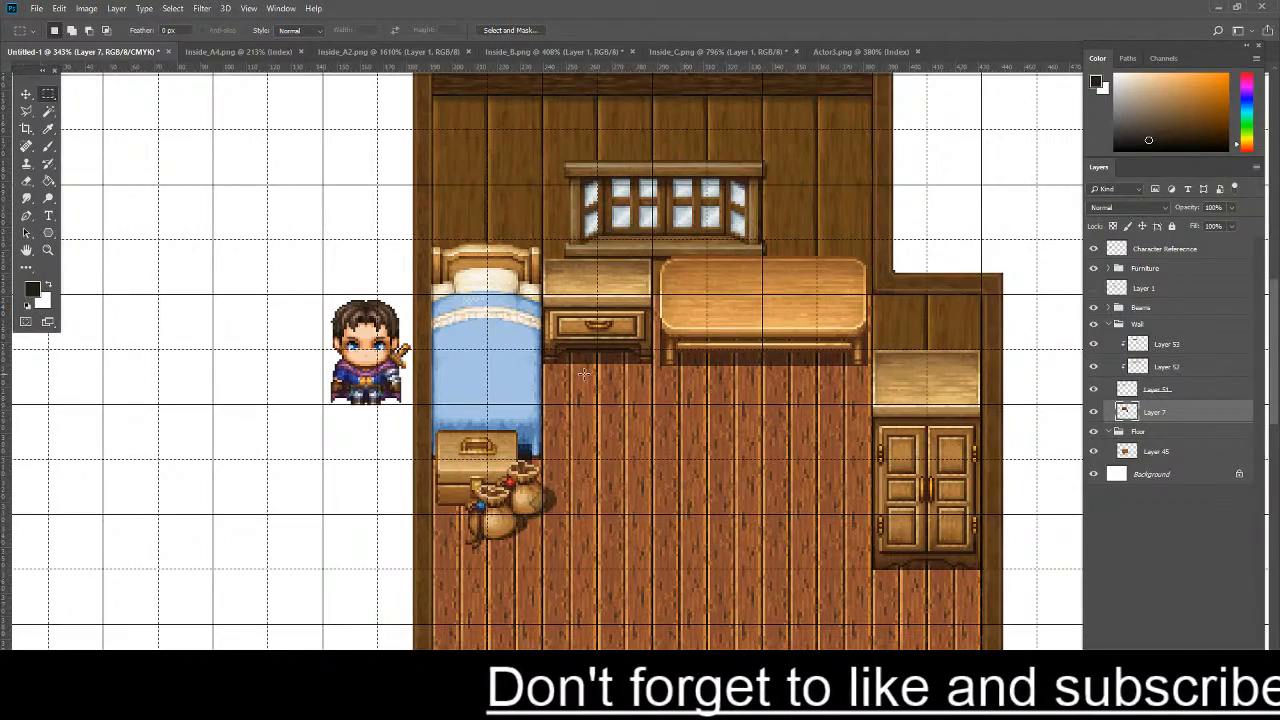
{"action": "scroll", "coordinate": [584, 374], "scroll_direction": "up", "scroll_amount": 4}
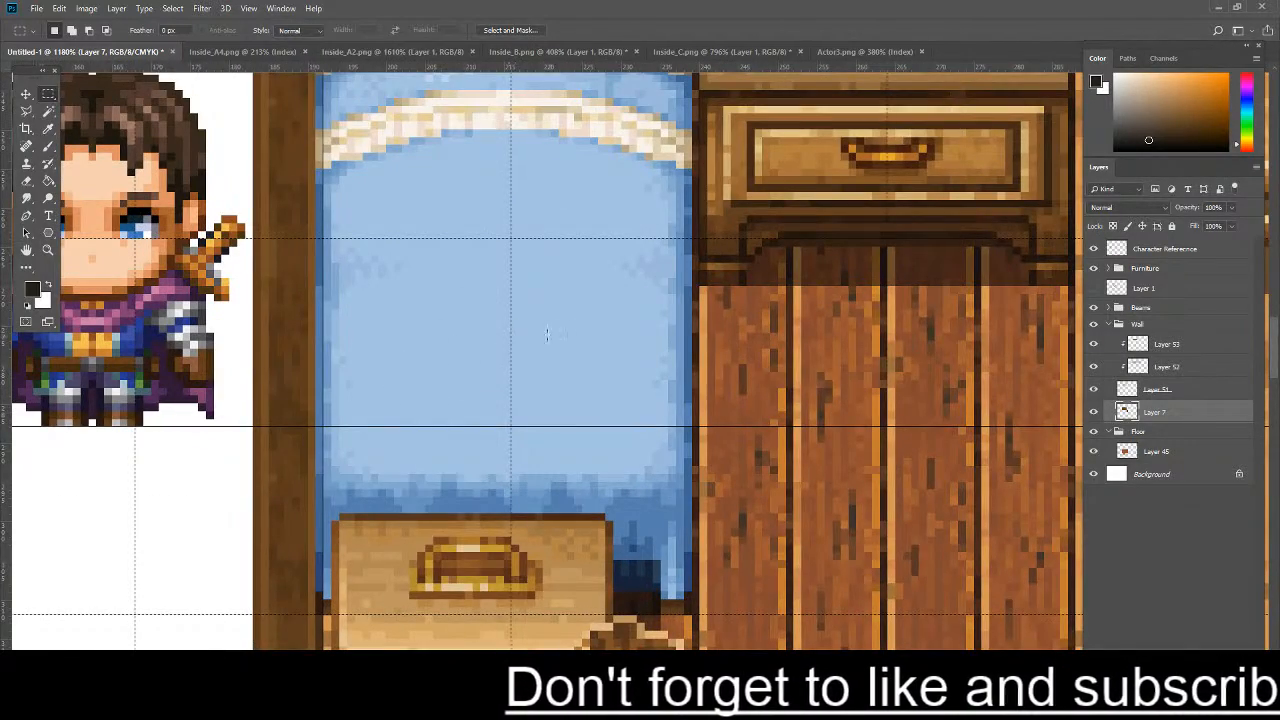
{"action": "scroll", "coordinate": [176, 260], "scroll_direction": "up", "scroll_amount": 1}
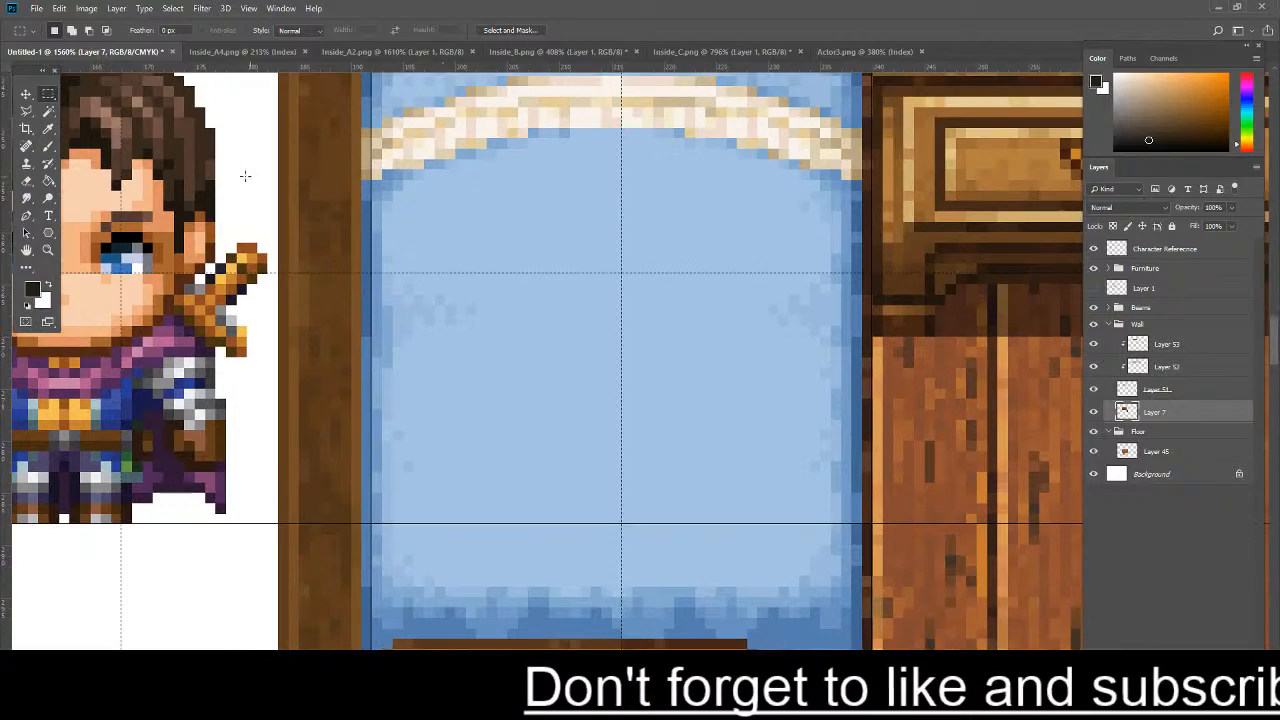
- Examine the shading on the fireplaces and piano in the Inside_B.png tileset, then return to the room map
{"action": "left_click", "coordinate": [557, 51]}
{"action": "scroll", "coordinate": [333, 322], "scroll_direction": "up", "scroll_amount": 3}
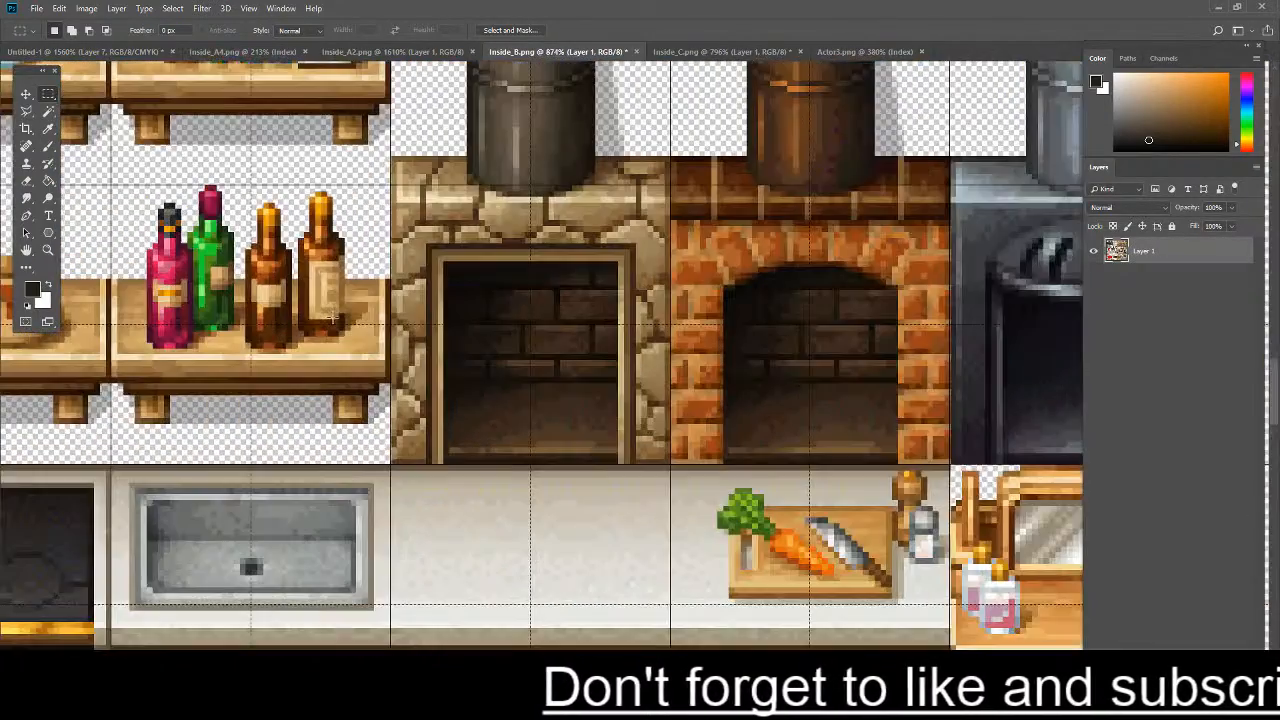
{"action": "scroll", "coordinate": [328, 325], "scroll_direction": "down", "scroll_amount": 3}
{"action": "scroll", "coordinate": [262, 440], "scroll_direction": "up", "scroll_amount": 1}
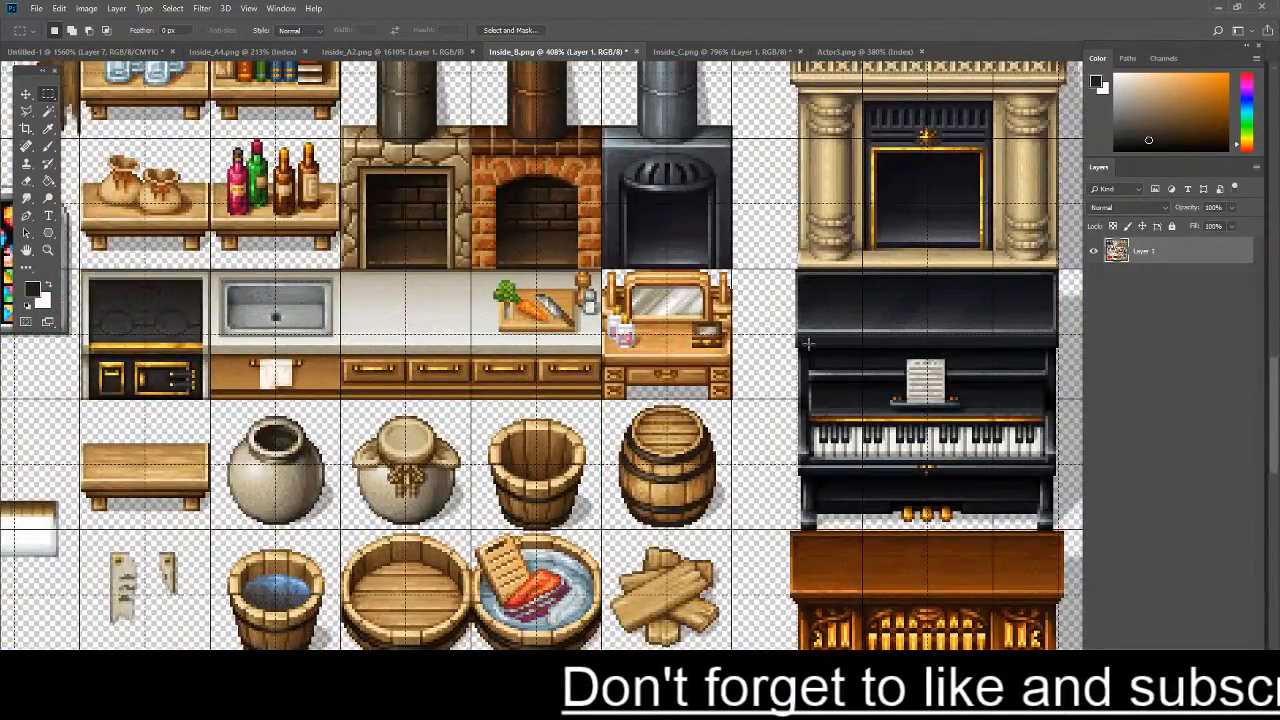
{"action": "scroll", "coordinate": [808, 344], "scroll_direction": "up", "scroll_amount": 3}
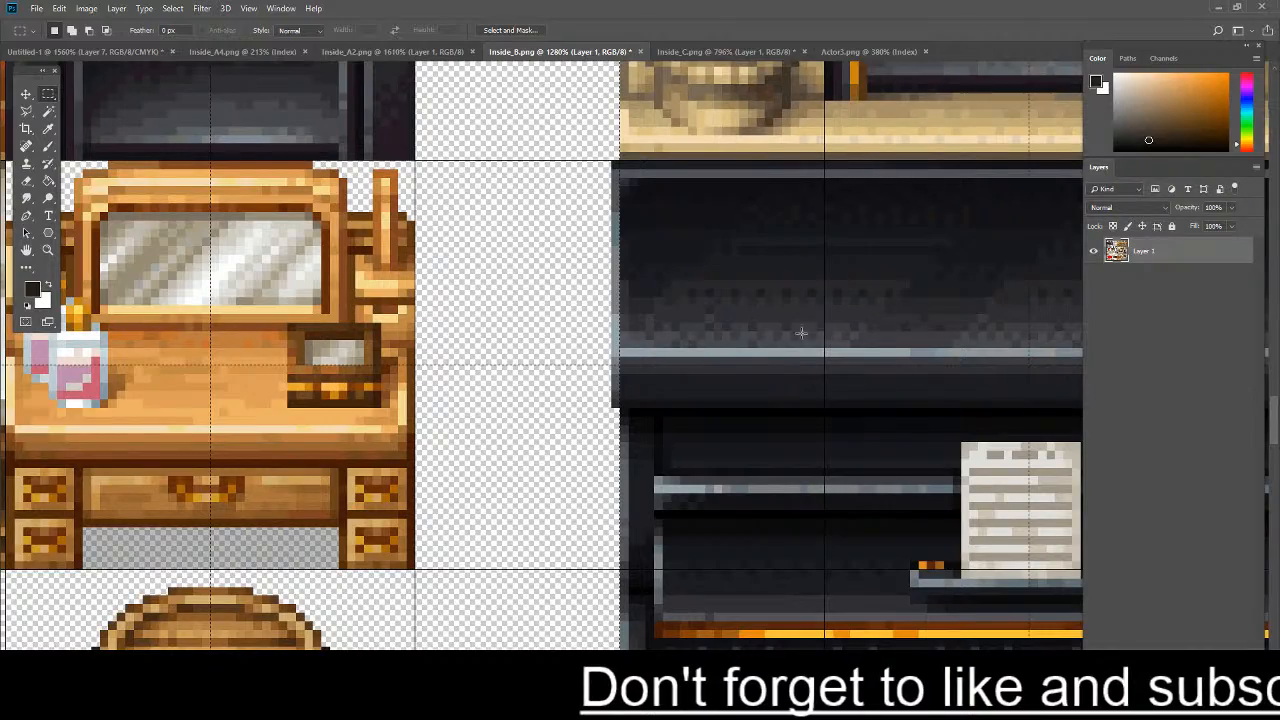
{"action": "scroll", "coordinate": [868, 250], "scroll_direction": "down", "scroll_amount": 5}
{"action": "scroll", "coordinate": [926, 302], "scroll_direction": "up", "scroll_amount": 6}
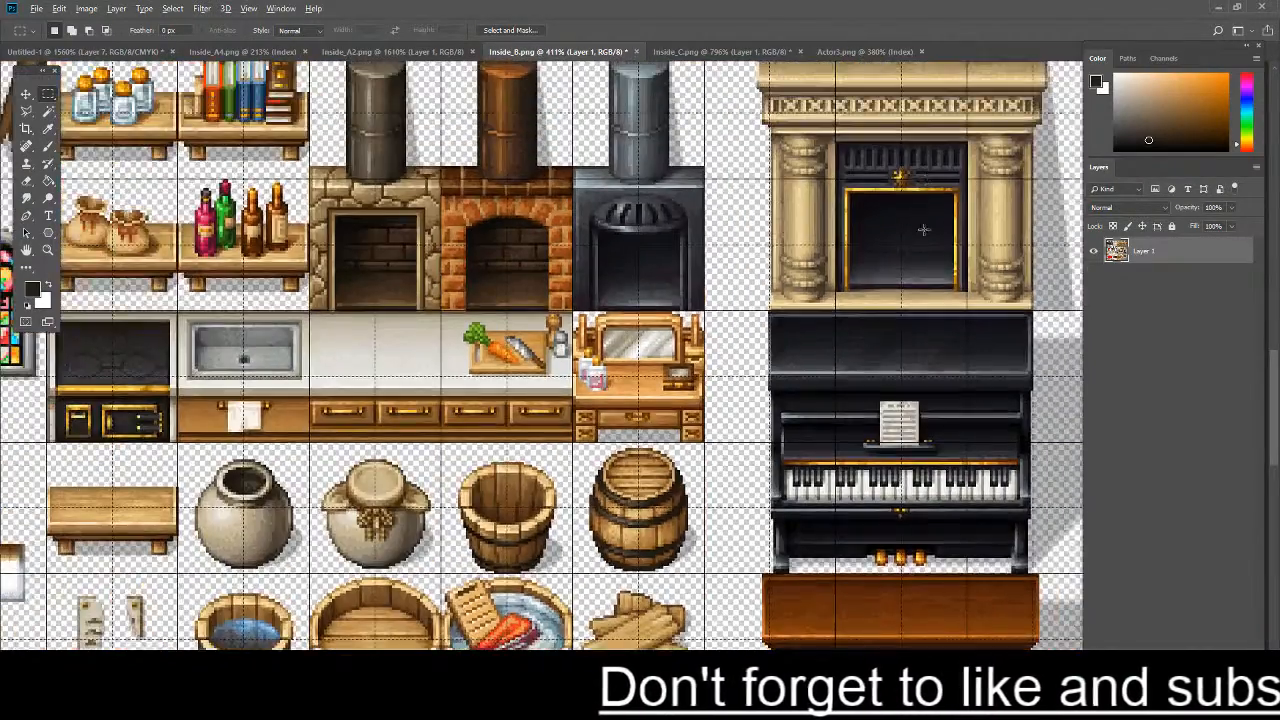
{"action": "scroll", "coordinate": [926, 302], "scroll_direction": "up", "scroll_amount": 1}
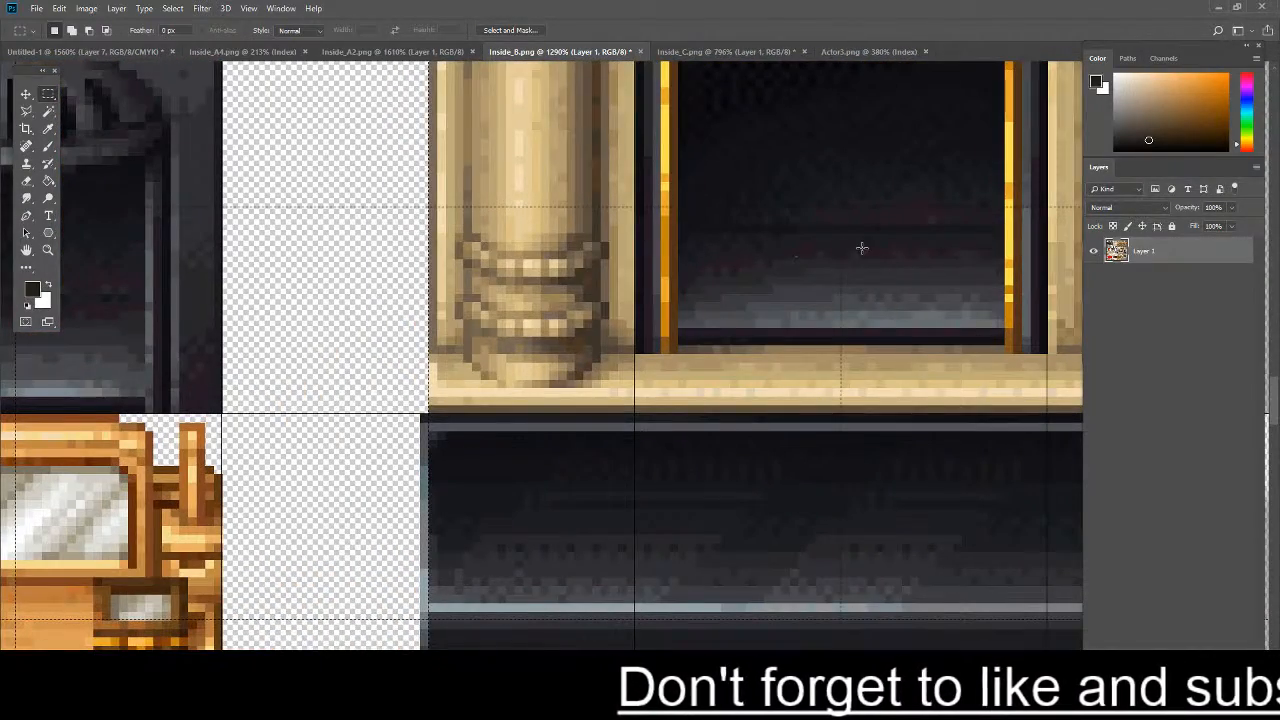
{"action": "scroll", "coordinate": [861, 241], "scroll_direction": "down", "scroll_amount": 4}
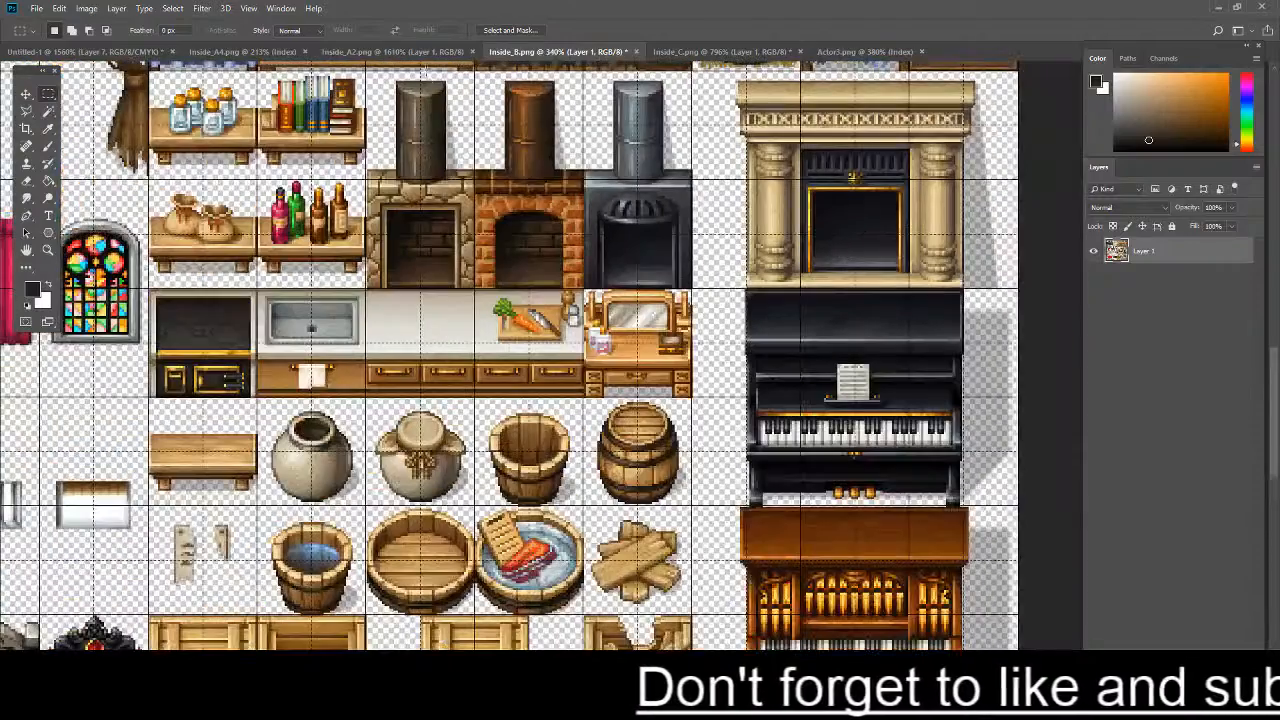
{"action": "left_click", "coordinate": [120, 52]}
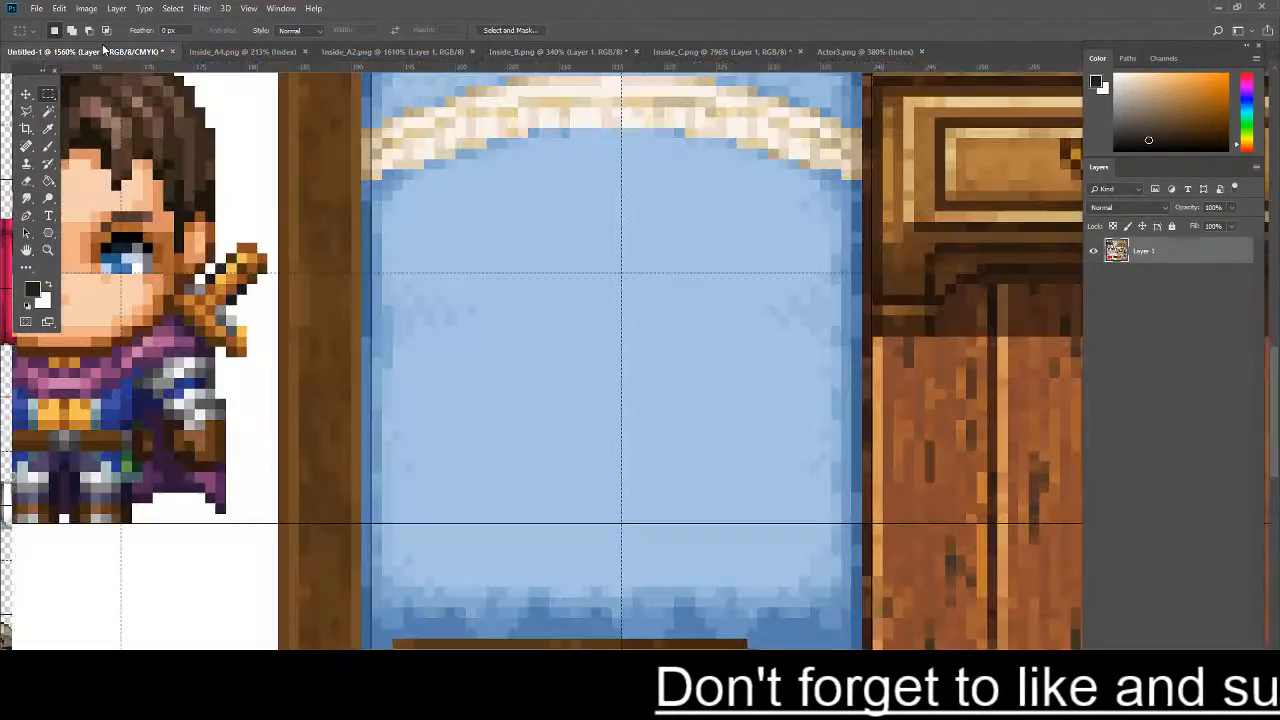
{"action": "scroll", "coordinate": [424, 290], "scroll_direction": "down", "scroll_amount": 3}
{"action": "scroll", "coordinate": [450, 310], "scroll_direction": "down", "scroll_amount": 3}
{"action": "scroll", "coordinate": [620, 250], "scroll_direction": "up", "scroll_amount": 1}
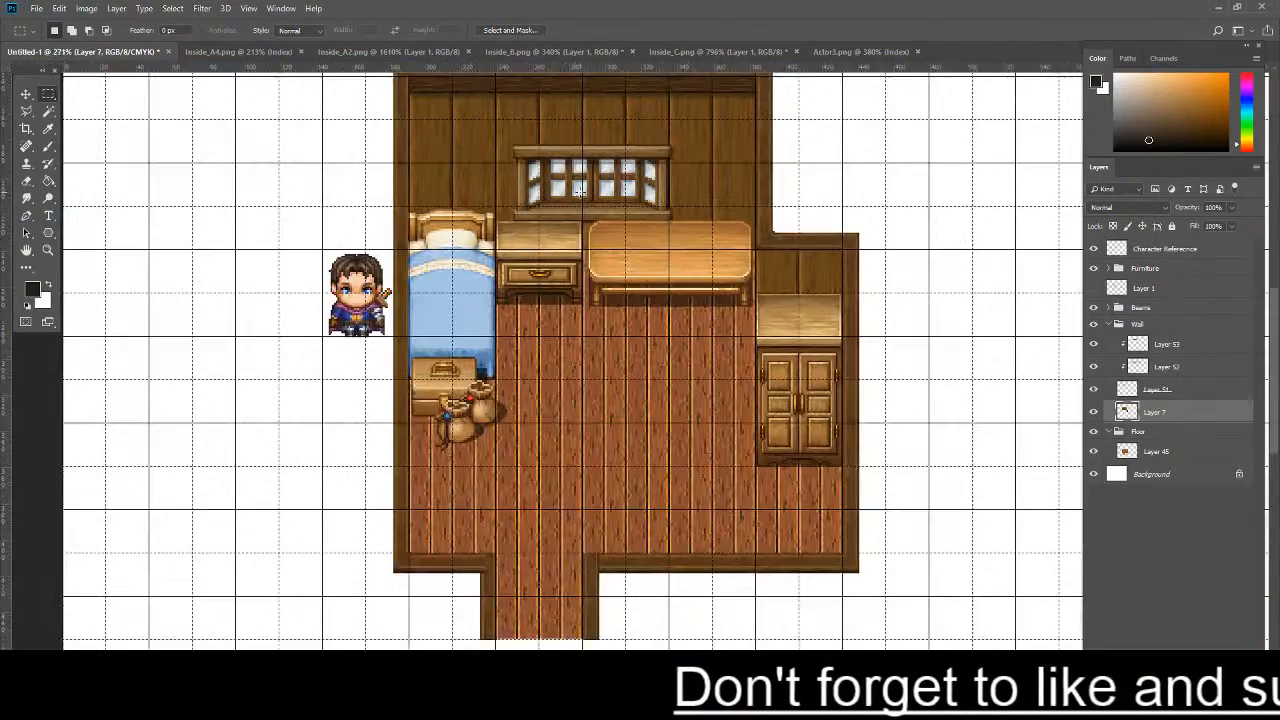
- Look through the furniture and item tiles in the Inside_B.png and Inside_C.png tilesets, and return to the room map
{"action": "scroll", "coordinate": [463, 172], "scroll_direction": "up", "scroll_amount": 1}
{"action": "left_click", "coordinate": [553, 51]}
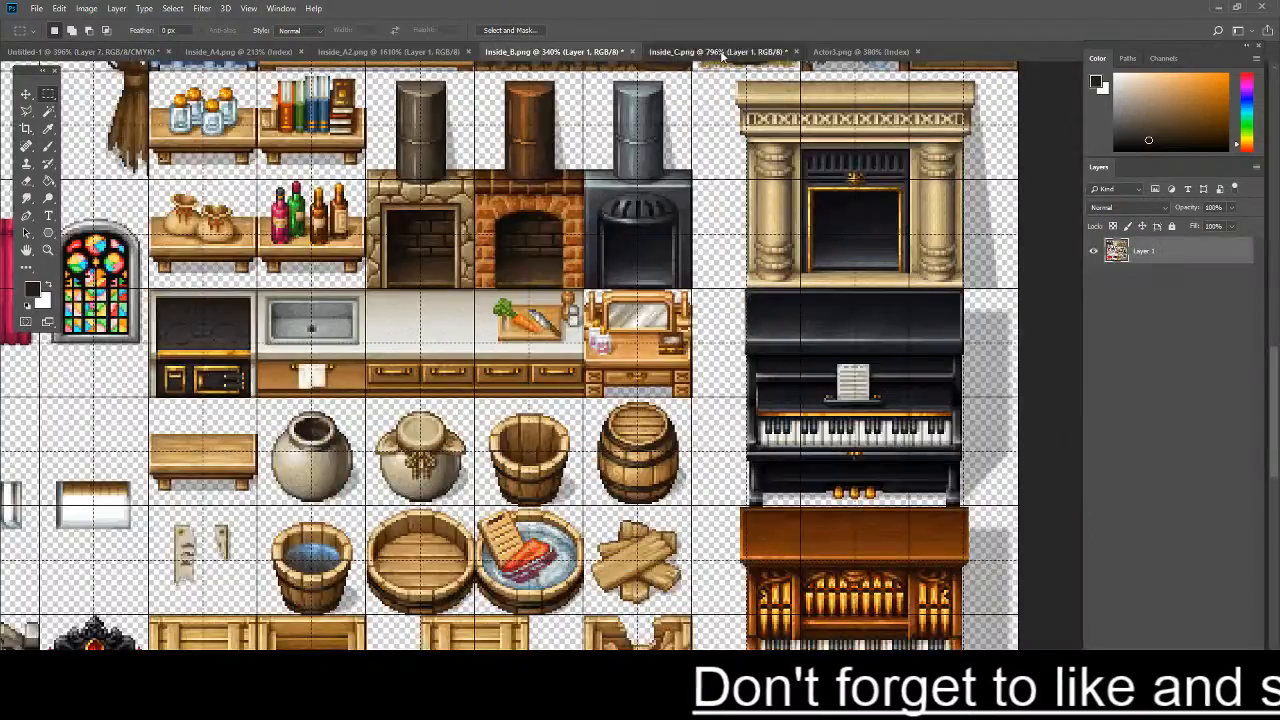
{"action": "left_click", "coordinate": [716, 51]}
{"action": "scroll", "coordinate": [660, 232], "scroll_direction": "down", "scroll_amount": 3}
{"action": "scroll", "coordinate": [690, 233], "scroll_direction": "down", "scroll_amount": 5}
{"action": "scroll", "coordinate": [740, 222], "scroll_direction": "up", "scroll_amount": 5}
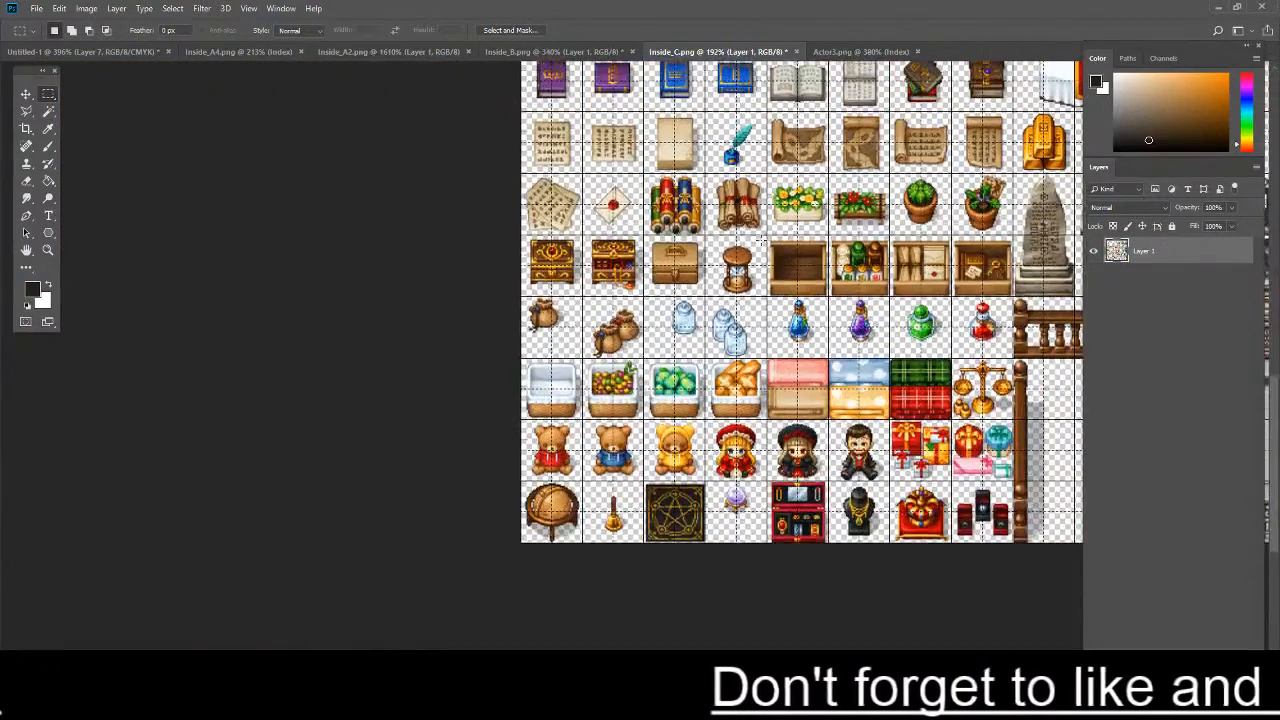
{"action": "scroll", "coordinate": [757, 211], "scroll_direction": "down", "scroll_amount": 1}
{"action": "scroll", "coordinate": [707, 355], "scroll_direction": "down", "scroll_amount": 2}
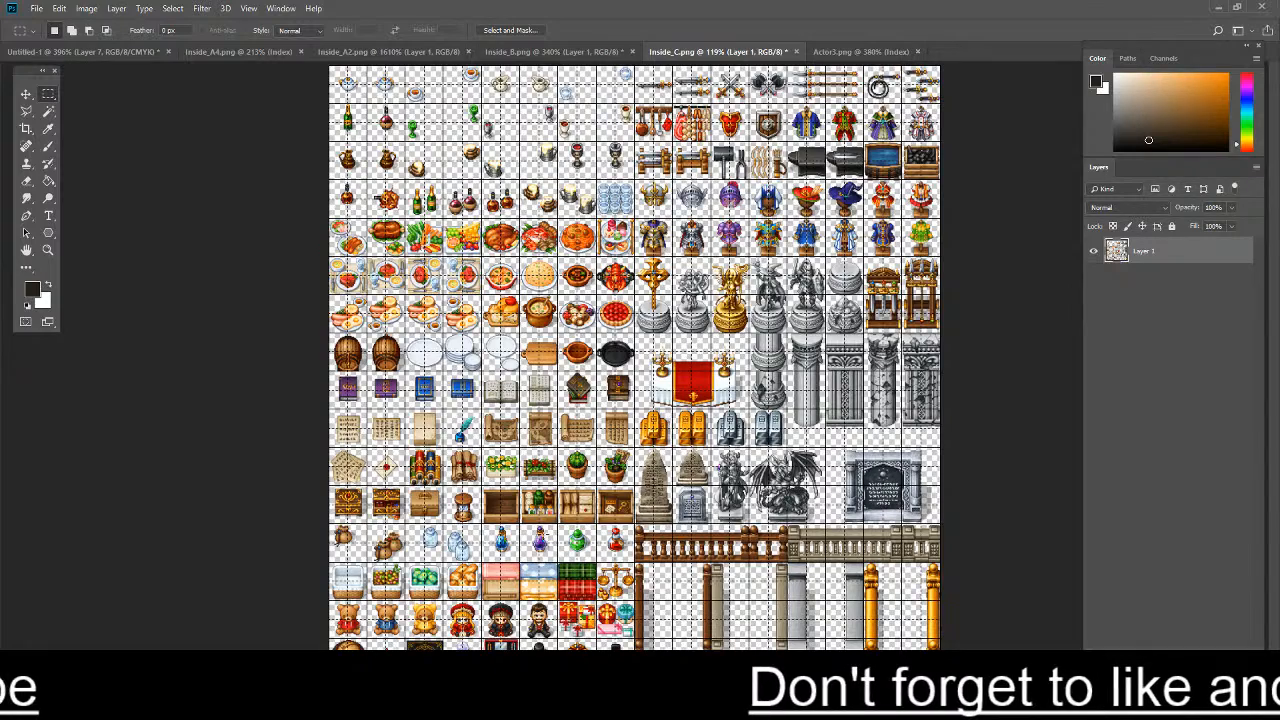
{"action": "scroll", "coordinate": [535, 548], "scroll_direction": "up", "scroll_amount": 2}
{"action": "left_click", "coordinate": [85, 51]}
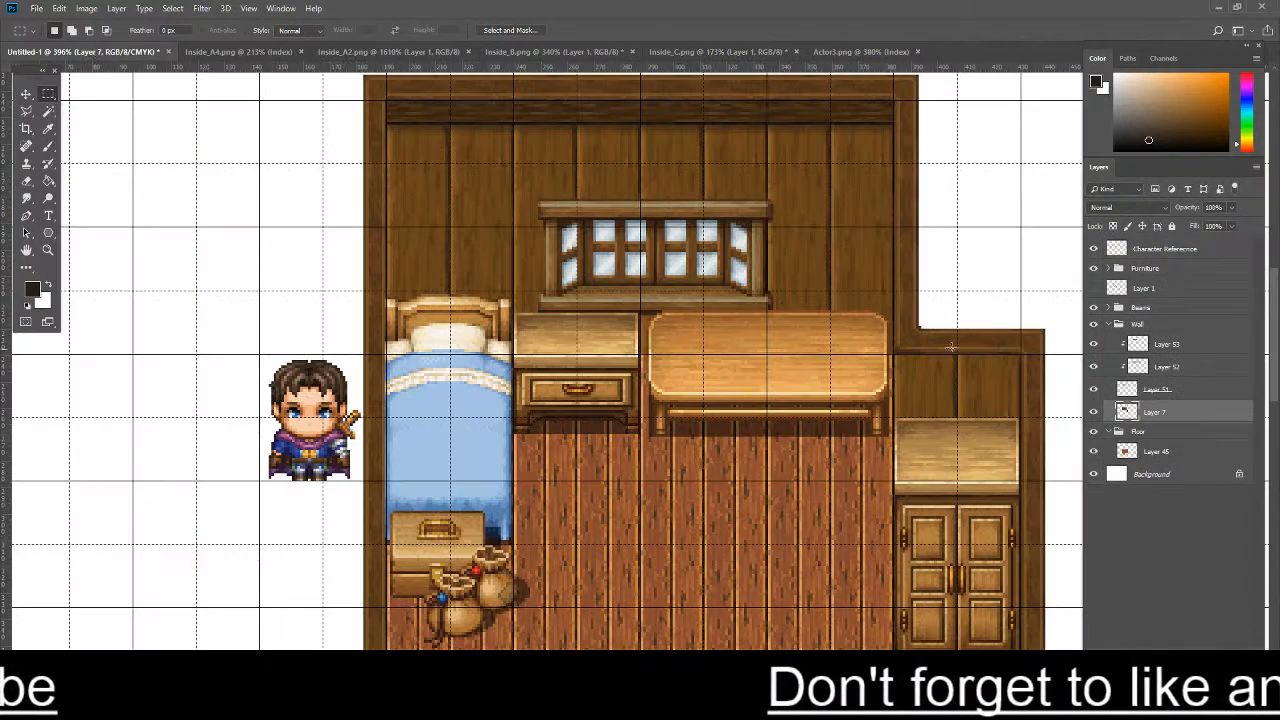
- Collapse the Wall layer group and check Layer 1's contents by toggling its visibility
{"action": "left_click", "coordinate": [1106, 324]}
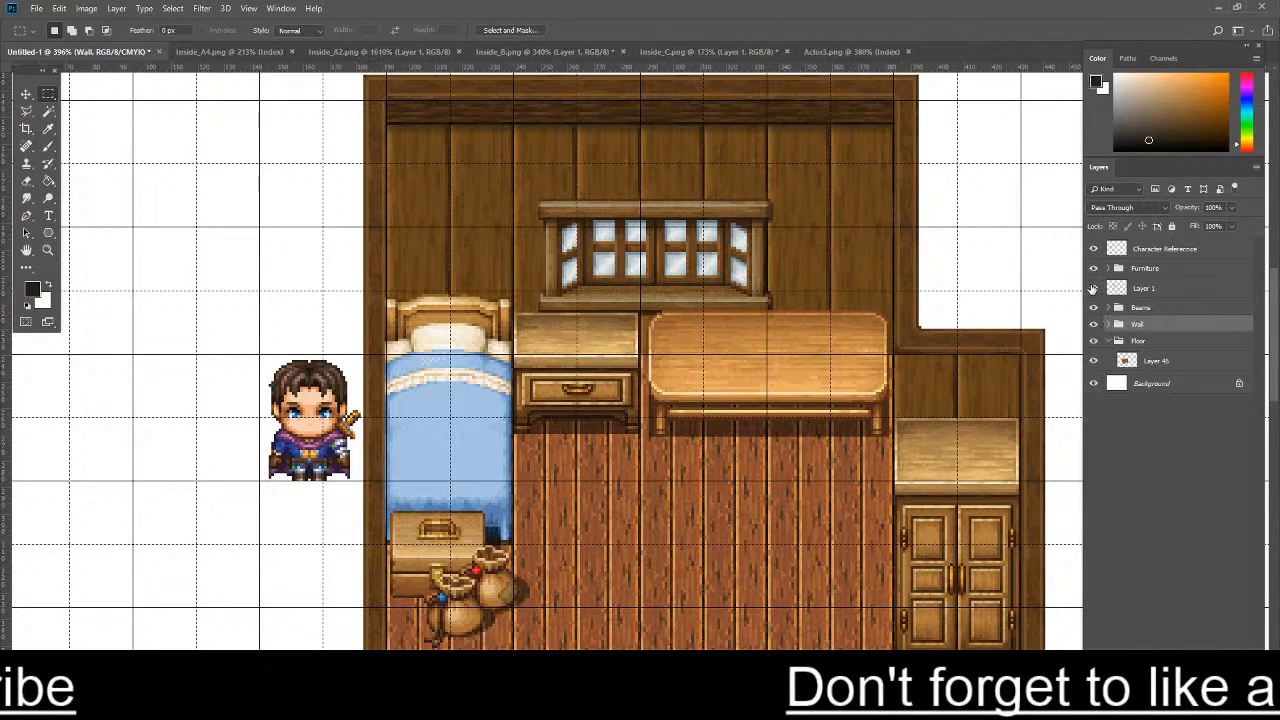
{"action": "left_click", "coordinate": [1093, 288]}
{"action": "left_click", "coordinate": [1093, 288]}
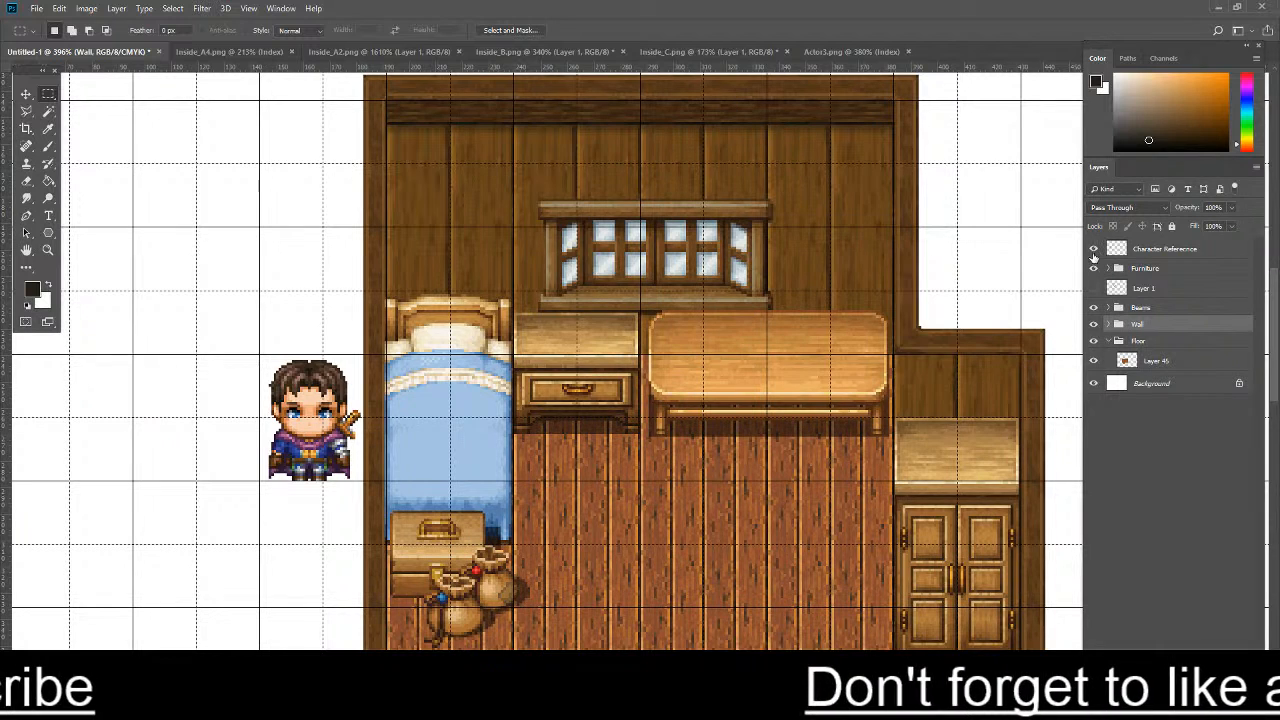
{"action": "scroll", "coordinate": [1093, 275], "scroll_direction": "down", "scroll_amount": 3}
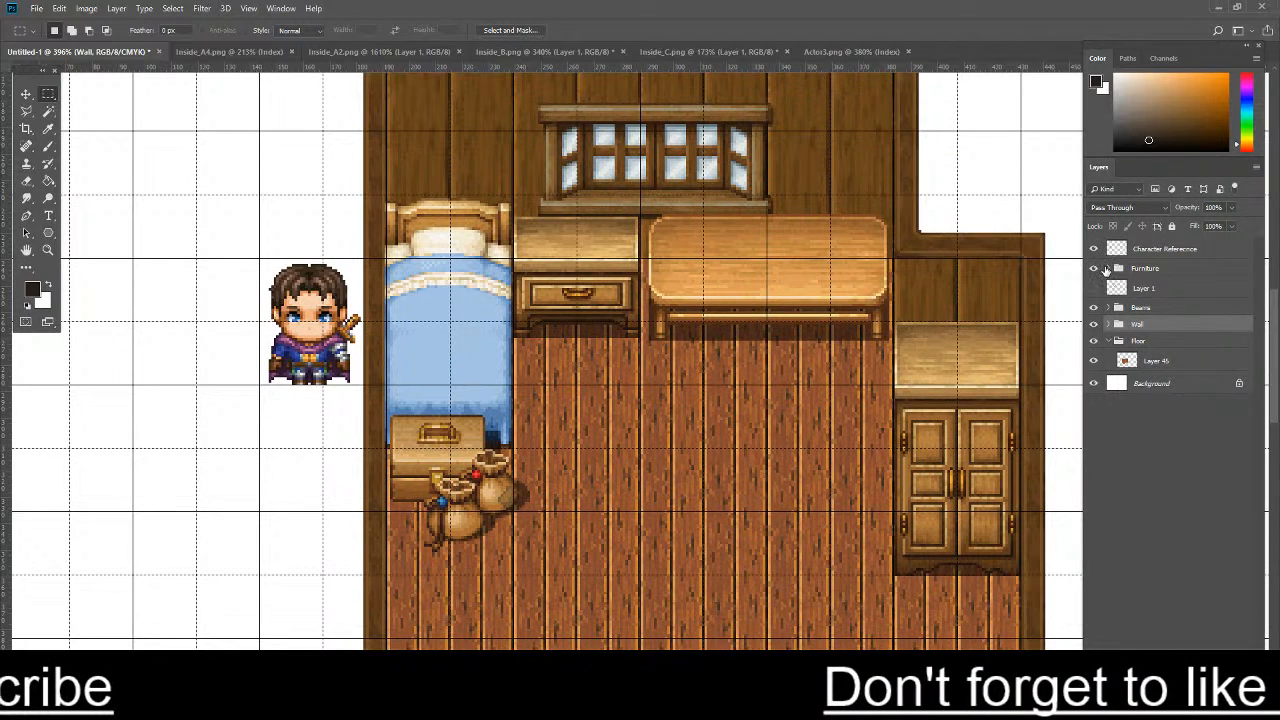
- Rename Layer 48 in the Furniture group as Desk
{"action": "left_click", "coordinate": [1106, 269]}
{"action": "left_click", "coordinate": [1150, 289]}
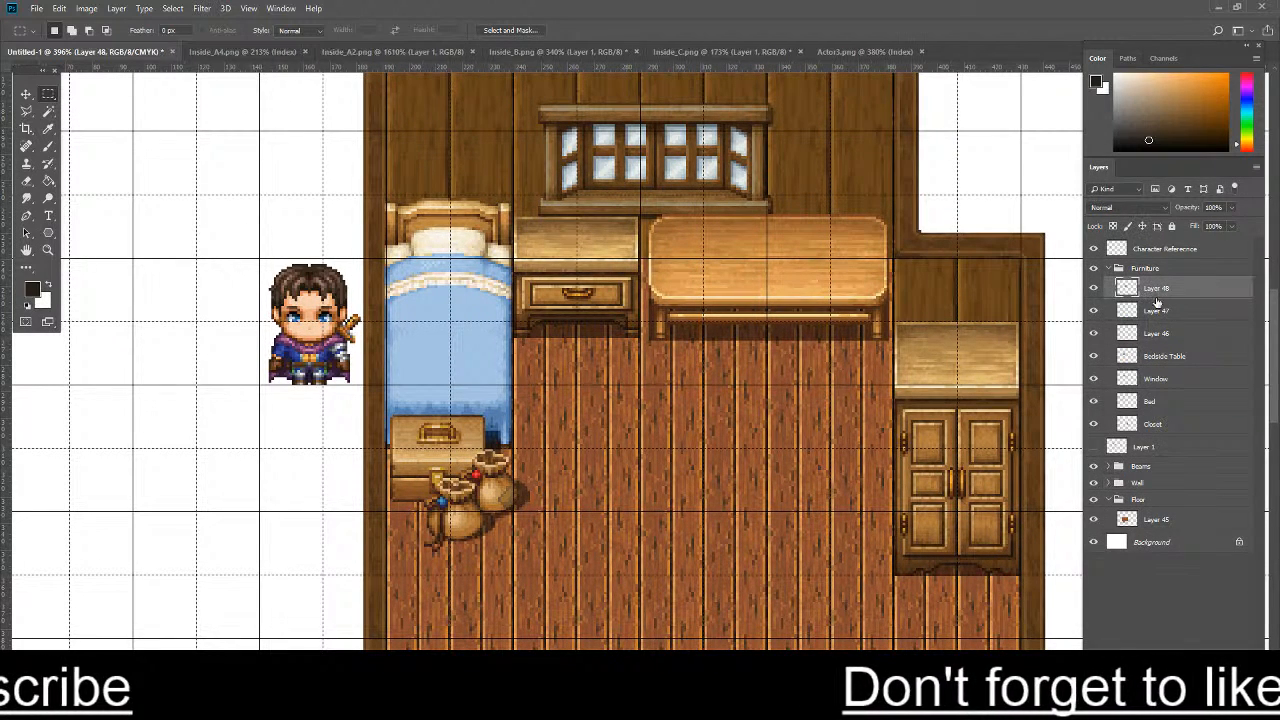
{"action": "left_click", "coordinate": [1094, 288]}
{"action": "double_click", "coordinate": [1157, 288]}
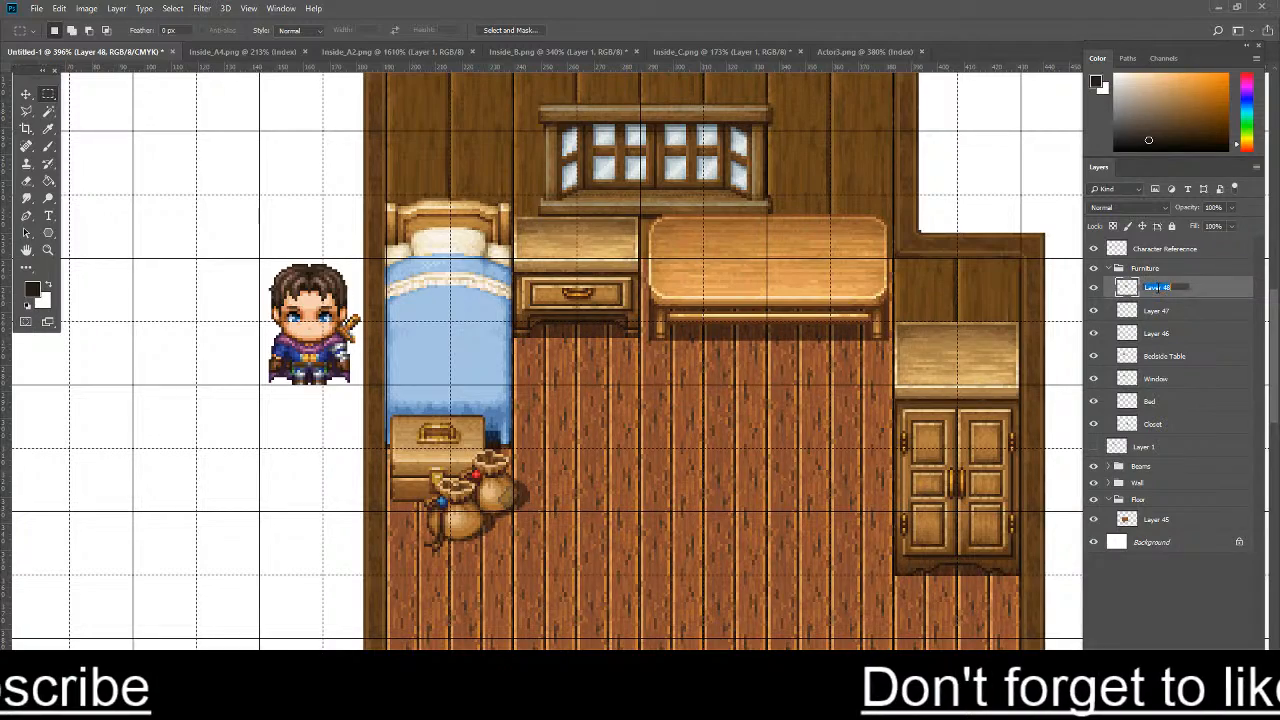
{"action": "type", "text": "Desk"}
{"action": "key", "text": "Return"}
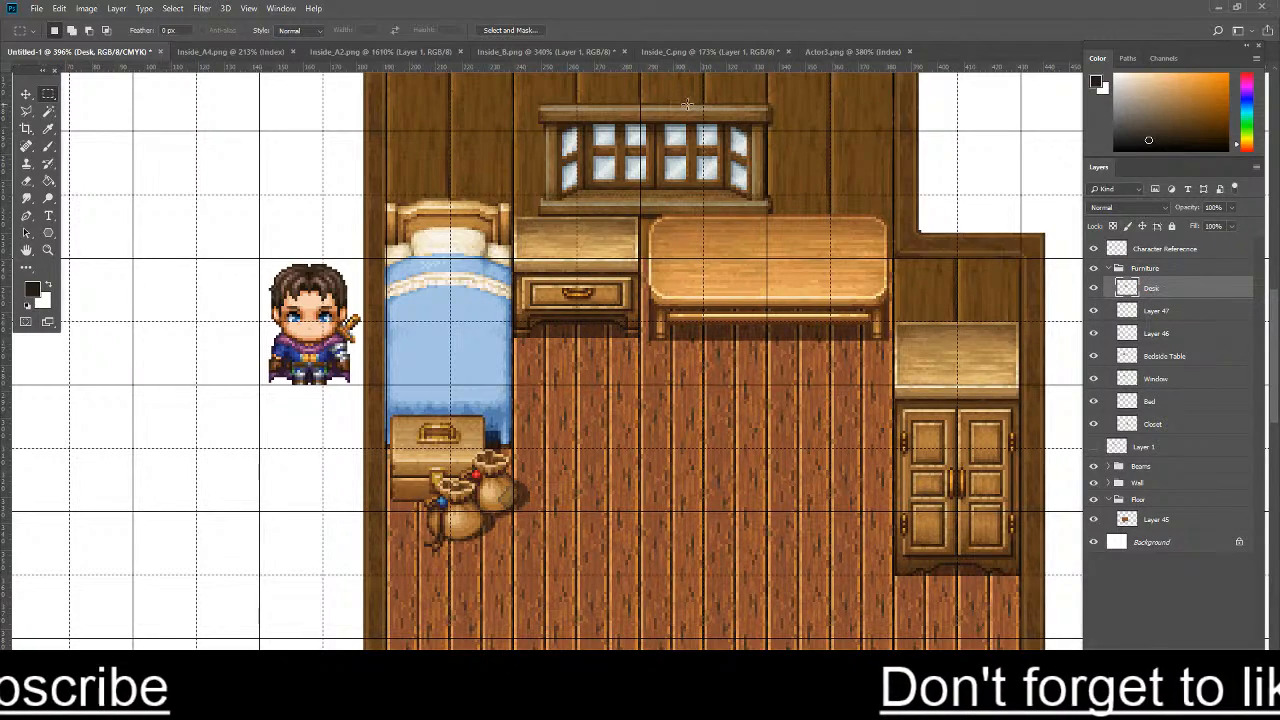
- Try to bring the open written scroll from Inside_C.png into the room map as a new layer, and undo the addition
{"action": "left_click", "coordinate": [676, 48]}
{"action": "scroll", "coordinate": [550, 336], "scroll_direction": "up", "scroll_amount": 5}
{"action": "scroll", "coordinate": [605, 386], "scroll_direction": "up", "scroll_amount": 3}
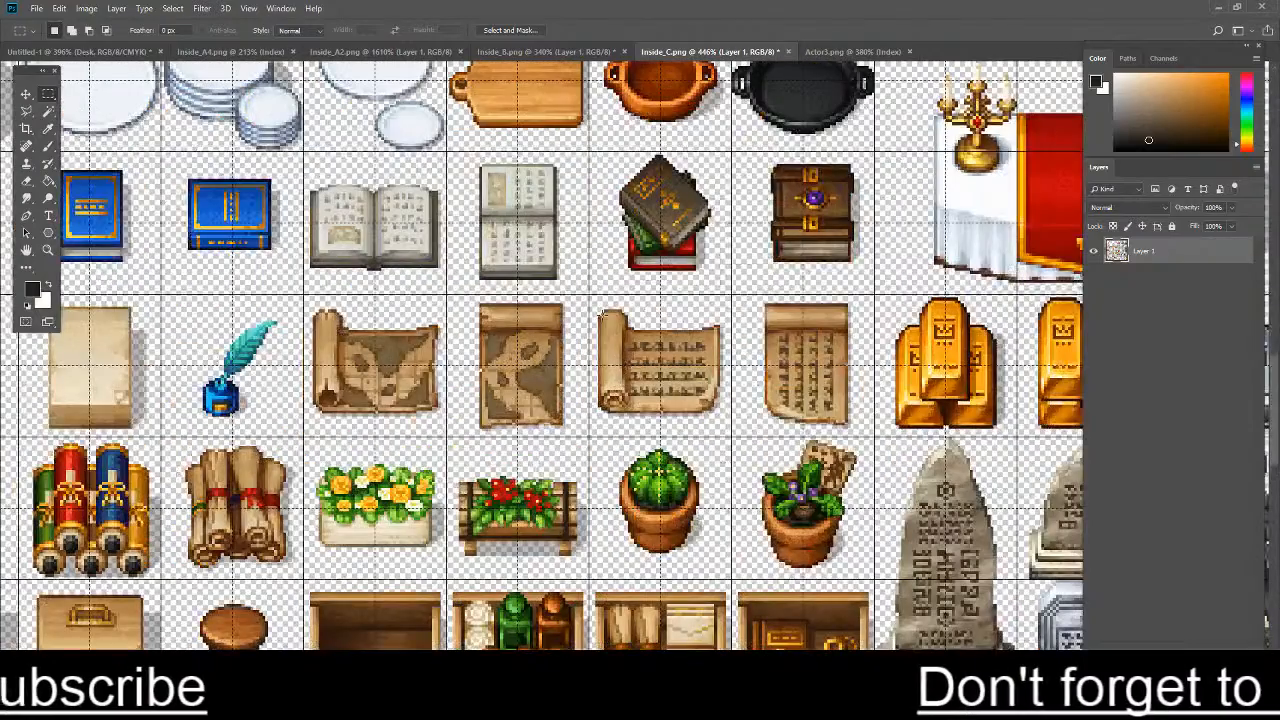
{"action": "mouse_move", "coordinate": [595, 302]}
{"action": "left_mouse_down"}
{"action": "mouse_move", "coordinate": [740, 395]}
{"action": "mouse_move", "coordinate": [727, 420]}
{"action": "left_mouse_up"}
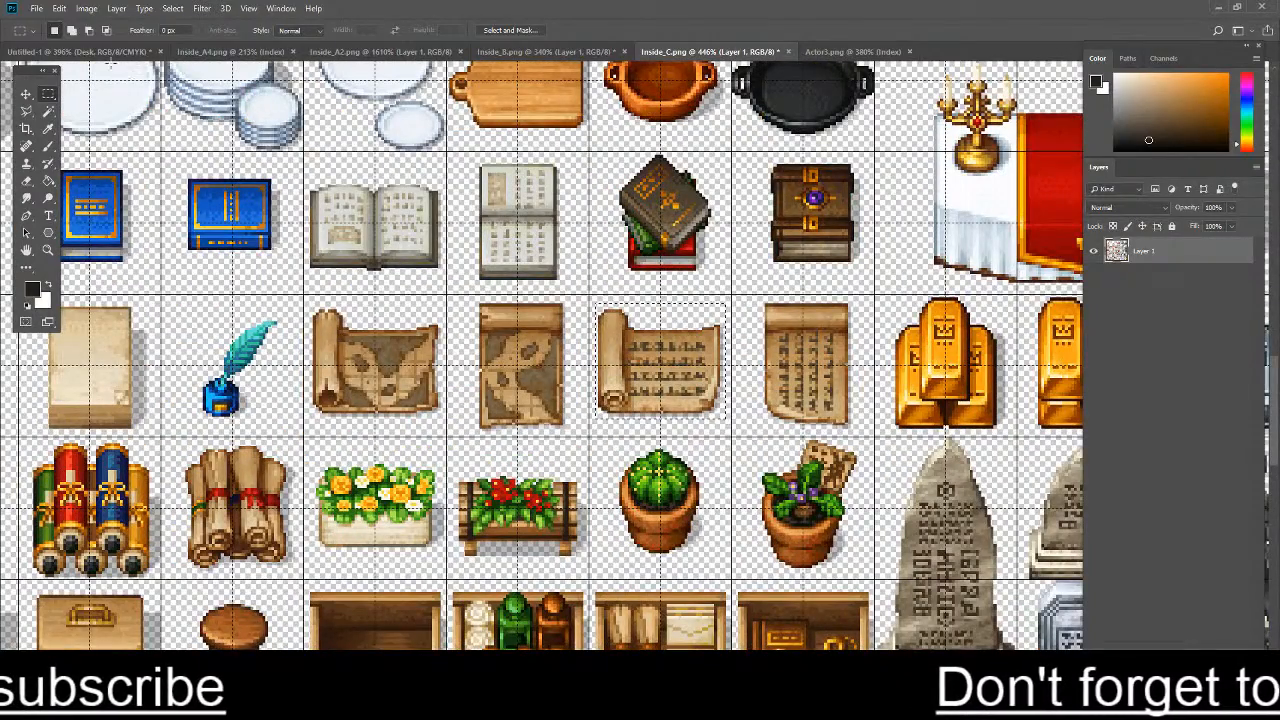
{"action": "left_click", "coordinate": [106, 53]}
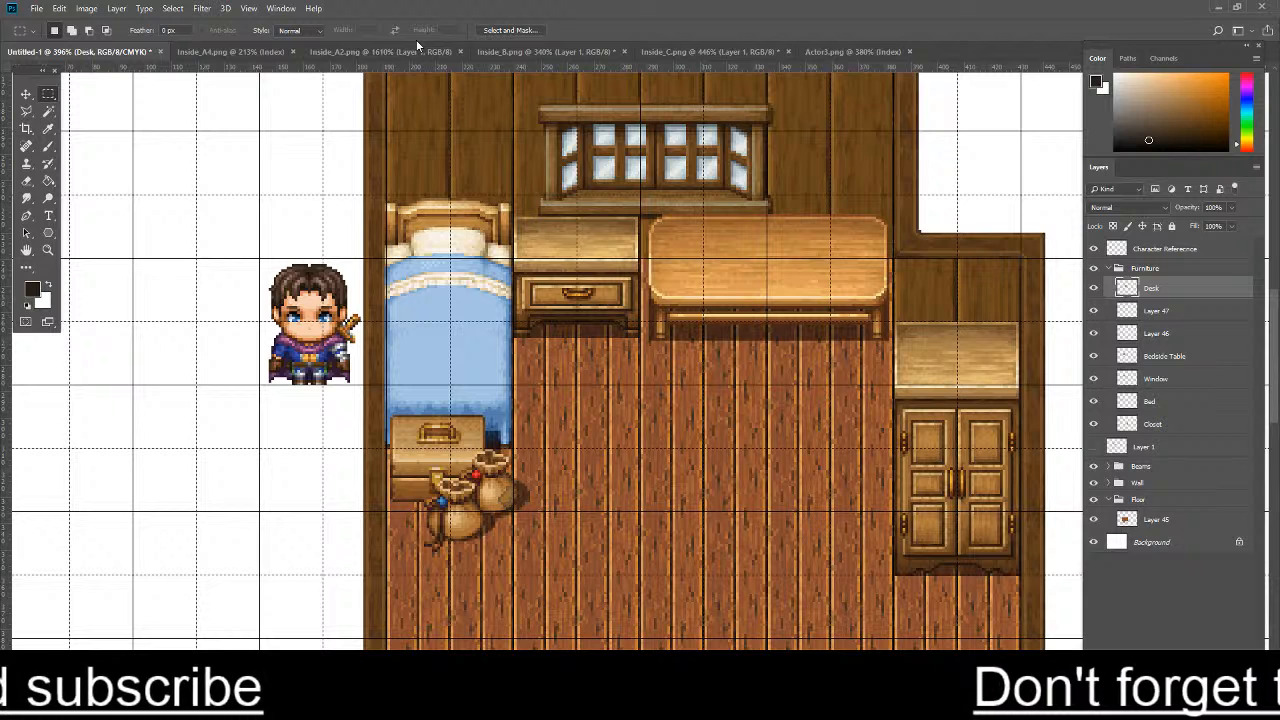
{"action": "key", "text": "ctrl+v"}
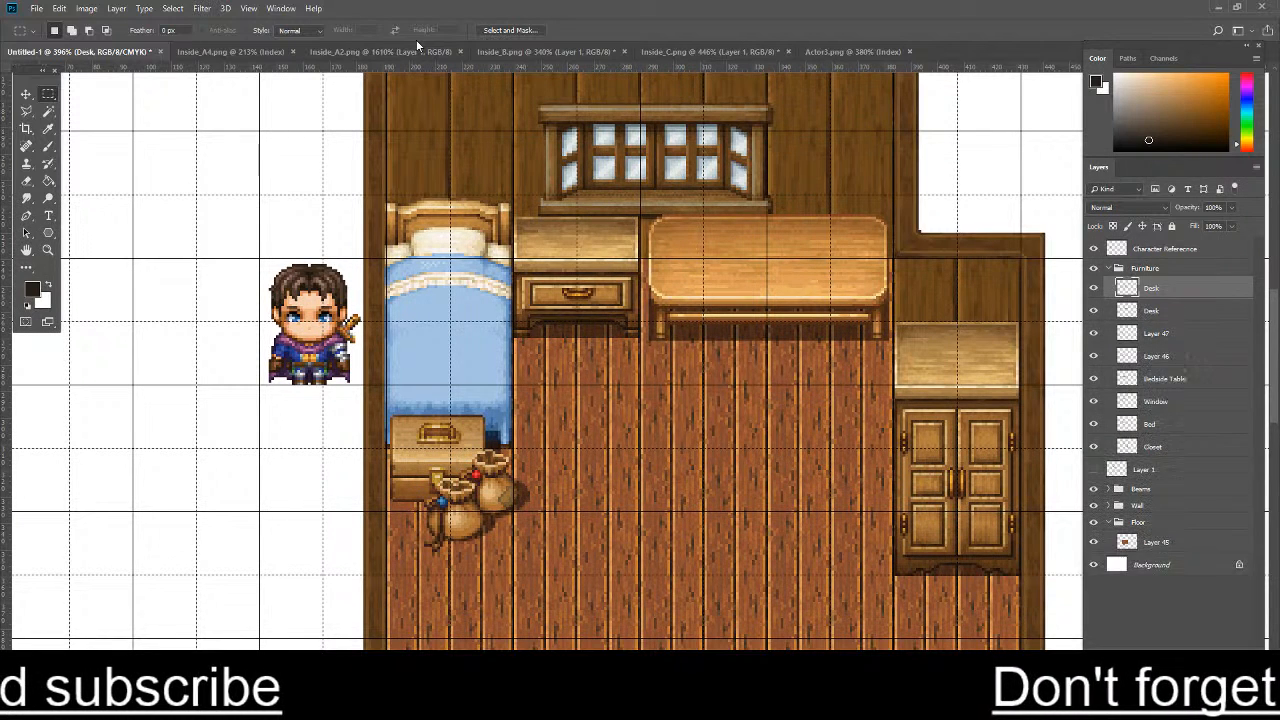
{"action": "key", "text": "ctrl+z"}
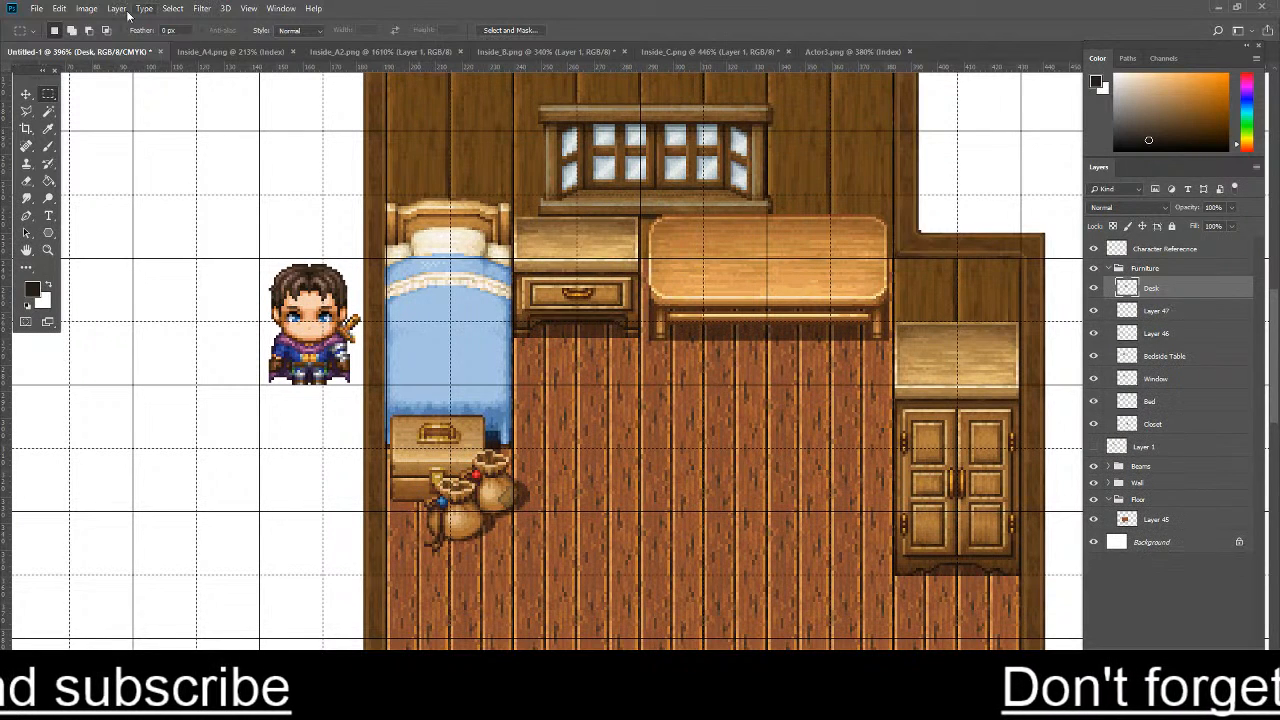
{"action": "left_click", "coordinate": [36, 10]}
{"action": "left_click", "coordinate": [48, 42]}
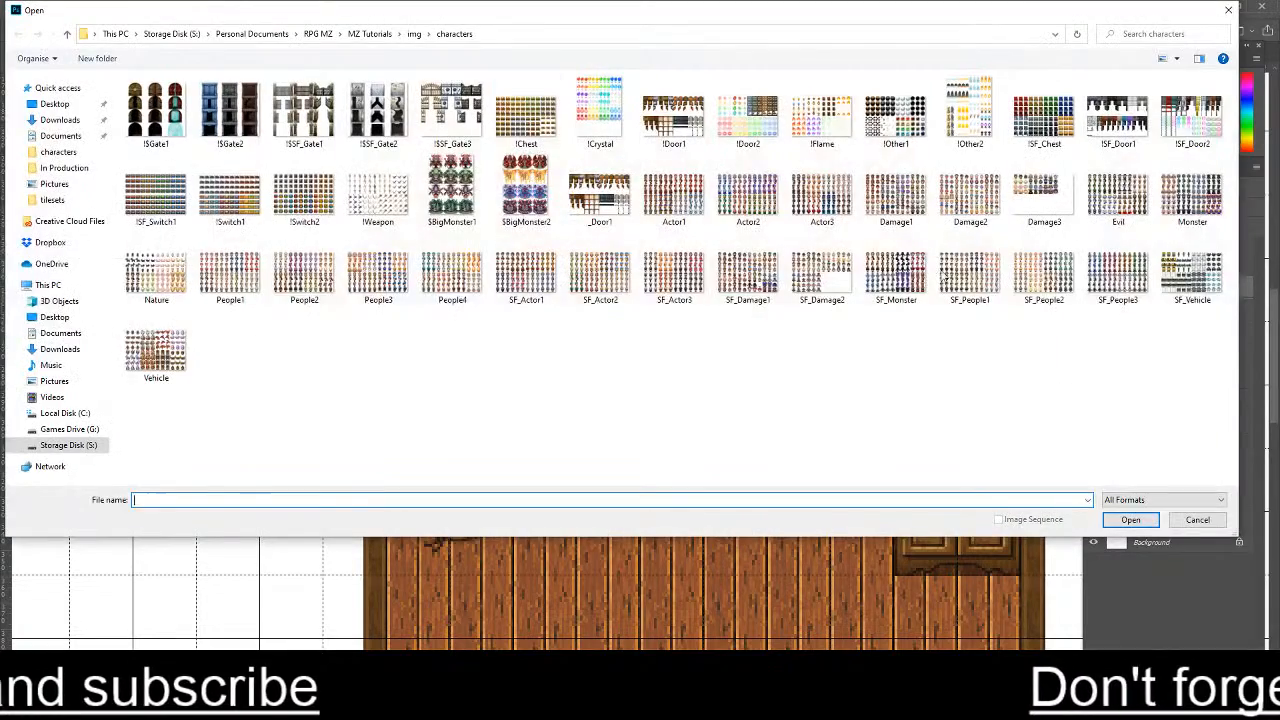
{"action": "left_click", "coordinate": [1197, 519]}
- Open the recent file Forest.psd and examine its plant, rock and statue patches up close
{"action": "left_click", "coordinate": [36, 8]}
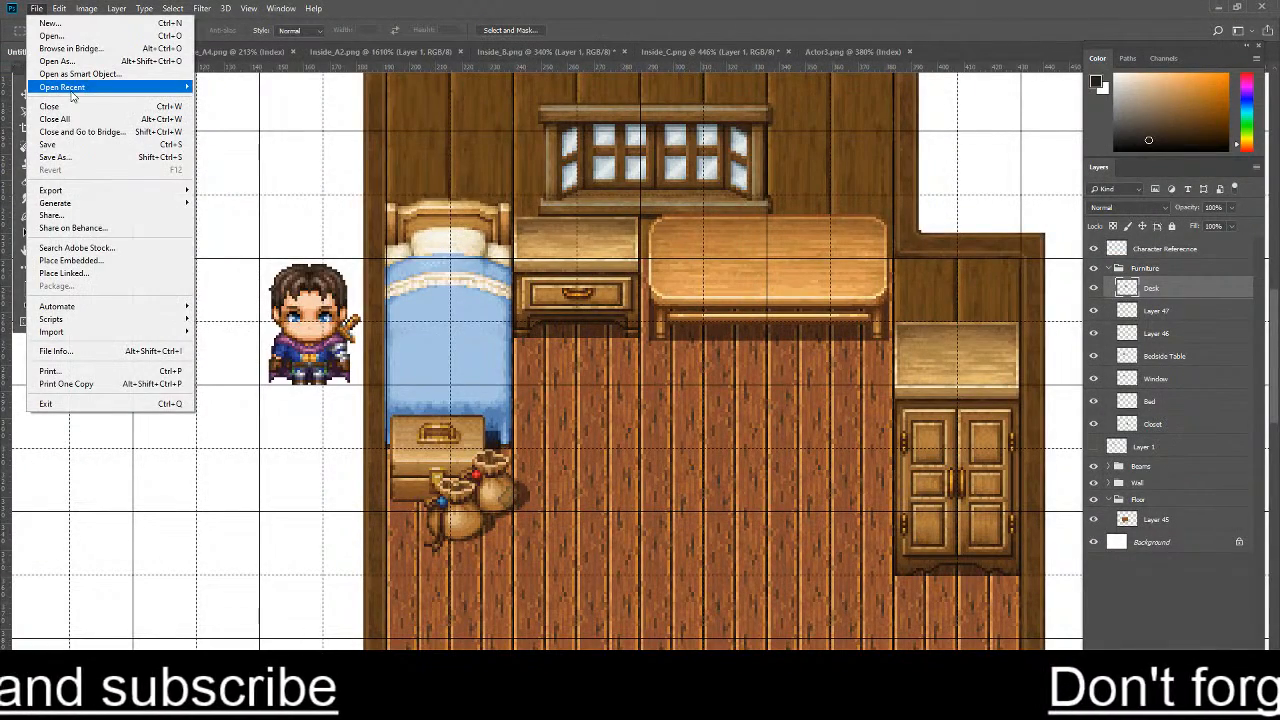
{"action": "mouse_move", "coordinate": [71, 92]}
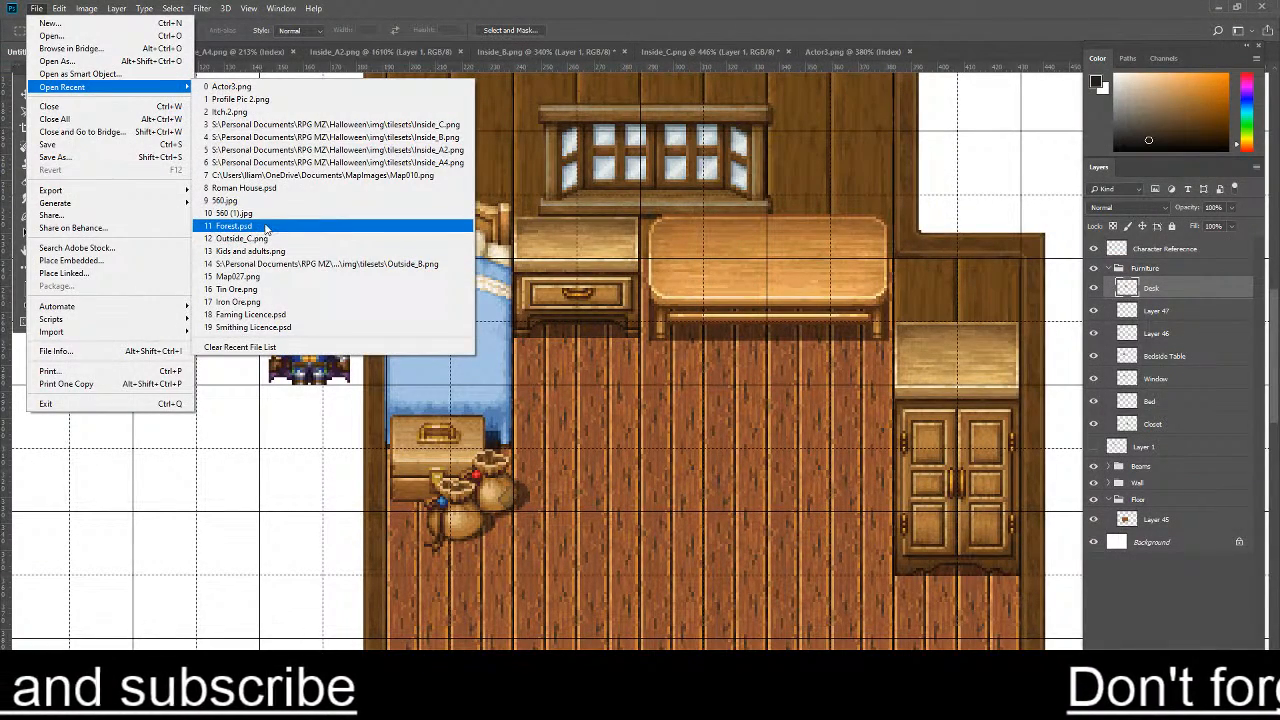
{"action": "left_click", "coordinate": [266, 229]}
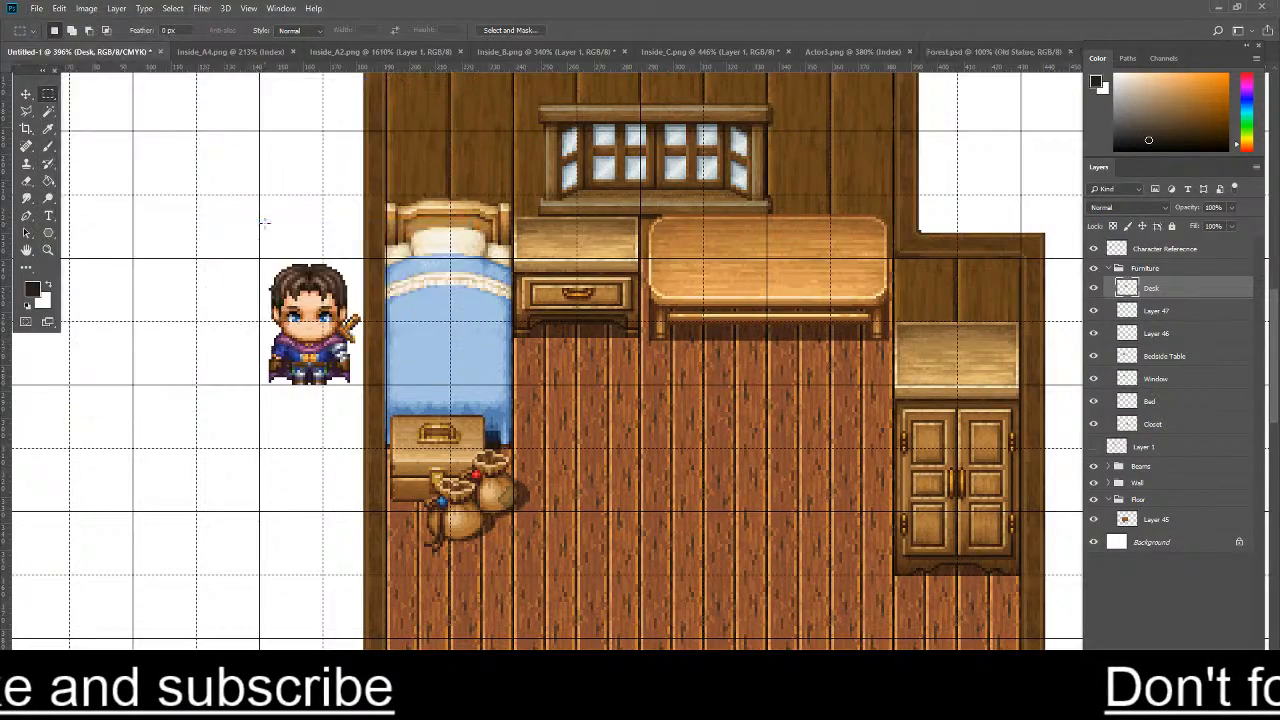
{"action": "scroll", "coordinate": [470, 200], "scroll_direction": "up", "scroll_amount": 5}
{"action": "scroll", "coordinate": [470, 182], "scroll_direction": "up", "scroll_amount": 2}
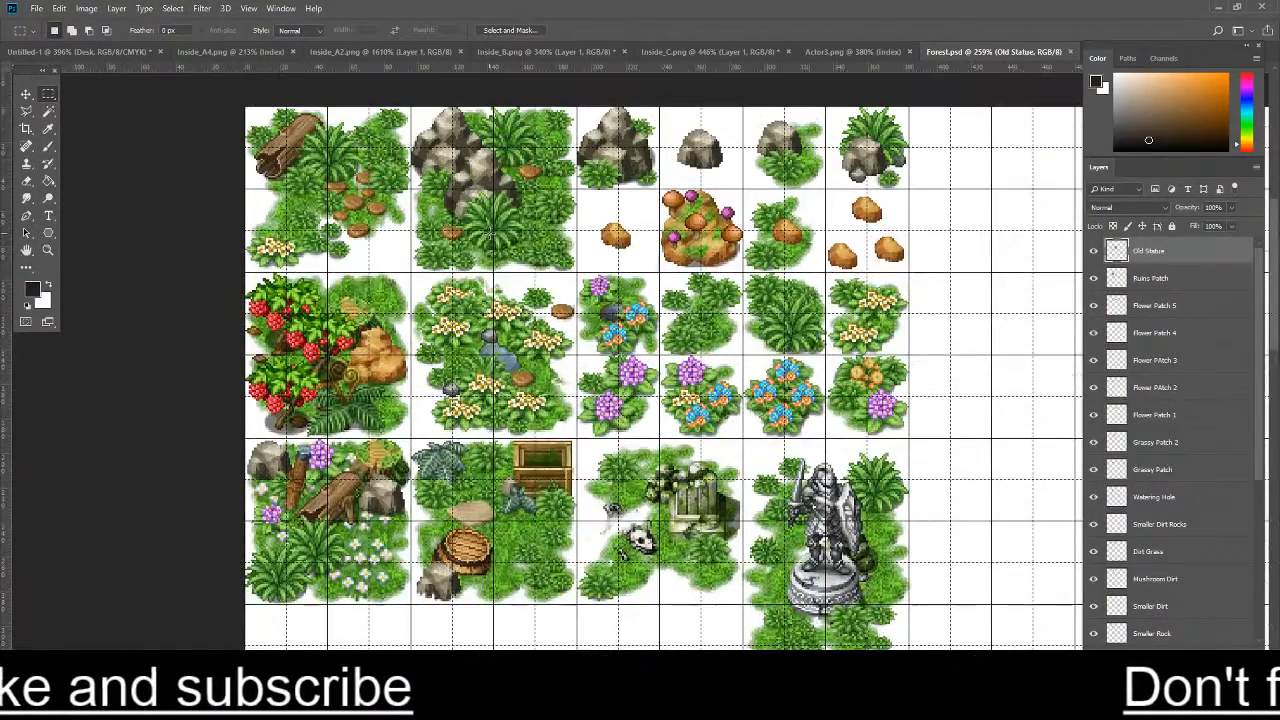